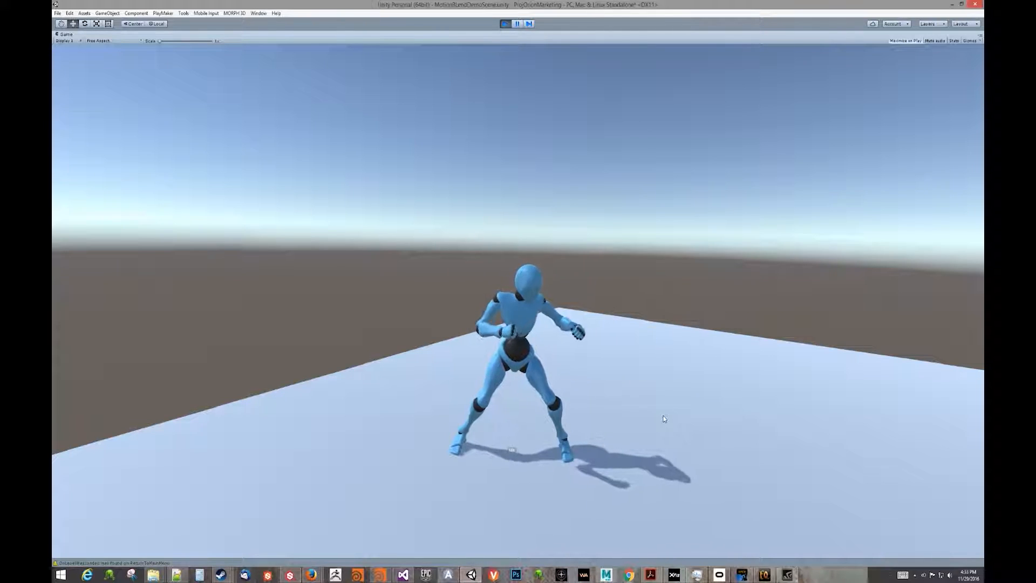
- Trigger a kick in the running game and bring the Animator window into view beside the character
left_click(655, 389)
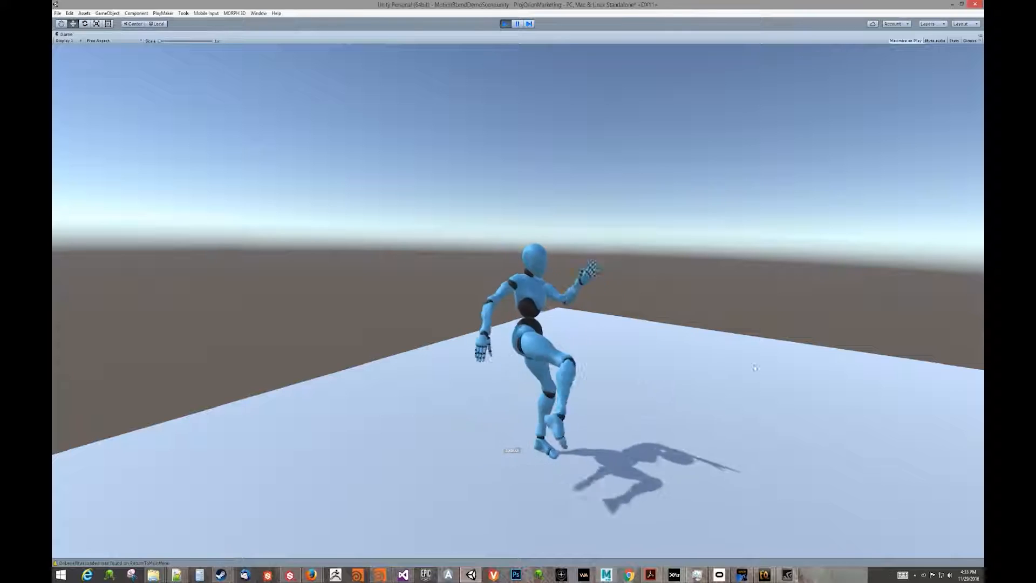
left_click_drag(1035, 148, 982, 149)
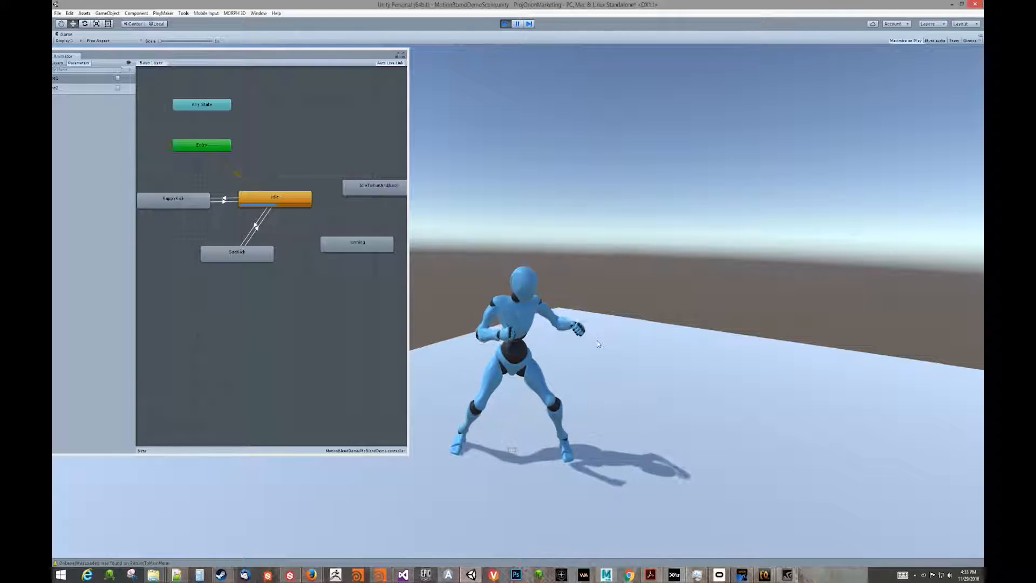
- Trigger the kick state below Idle repeatedly and examine how the character moves between its idle and kick poses
right_click(696, 377)
right_click(694, 360)
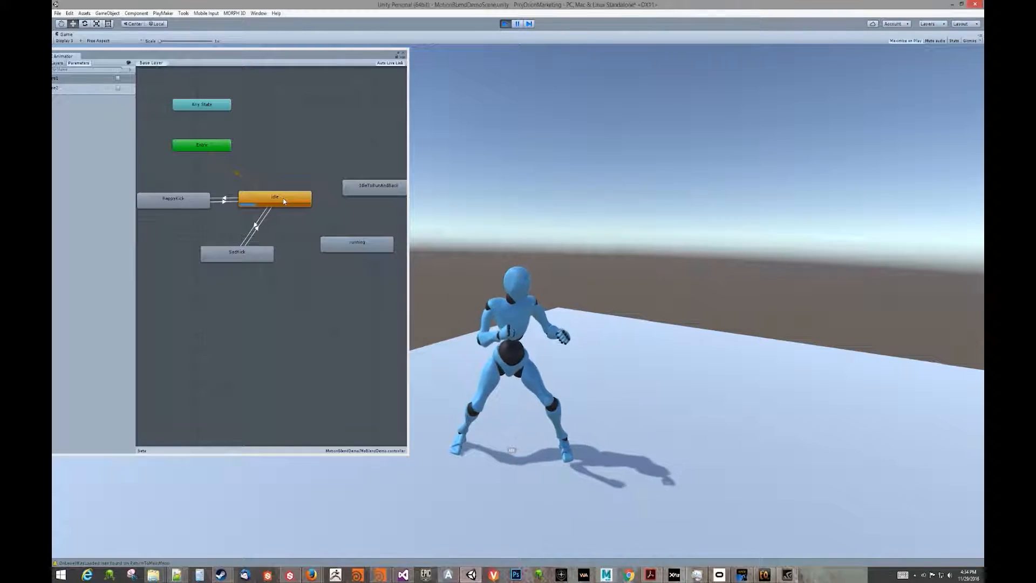
right_click(697, 324)
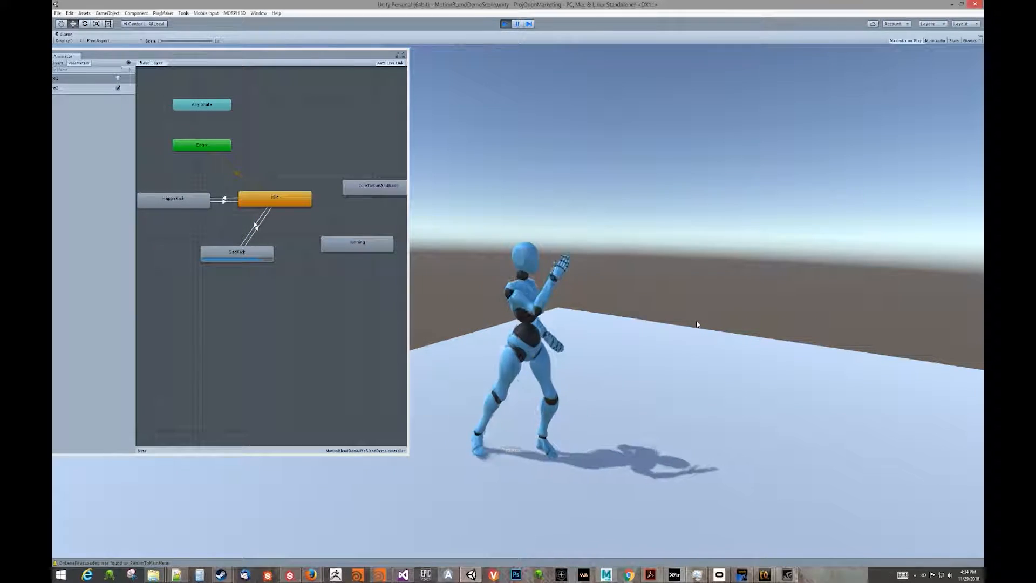
right_click(696, 324)
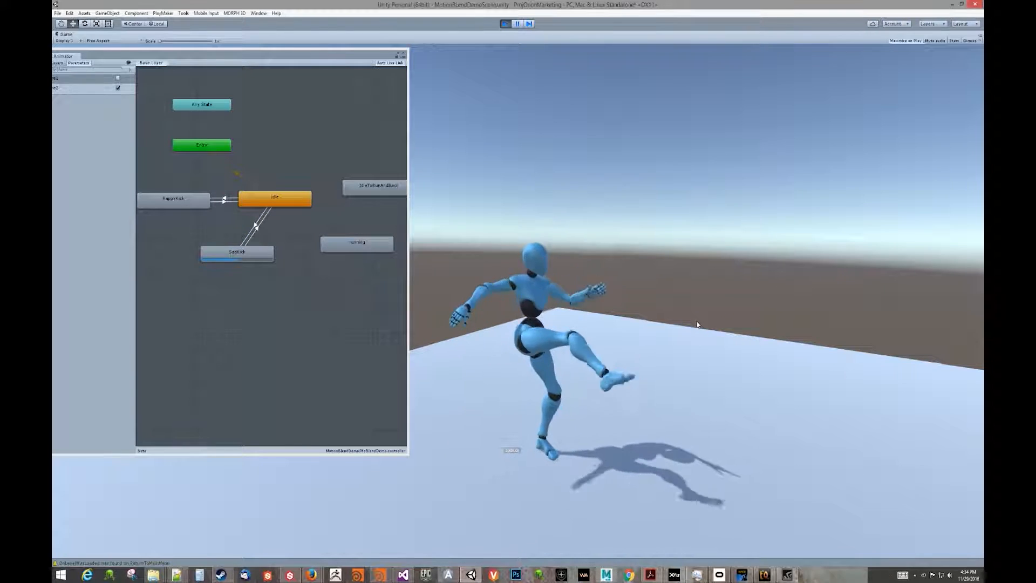
right_click(697, 324)
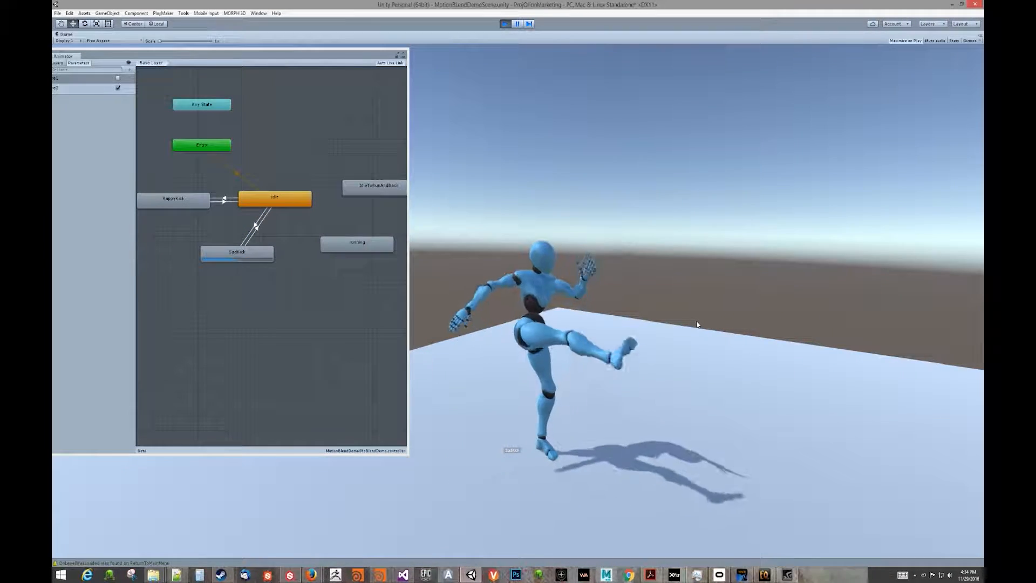
right_click(696, 324)
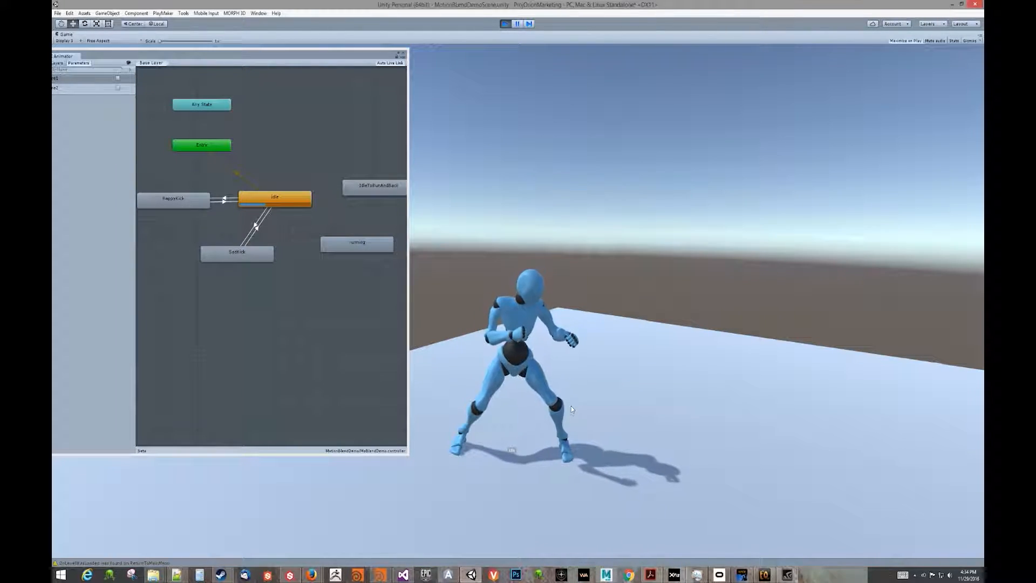
right_click(660, 393)
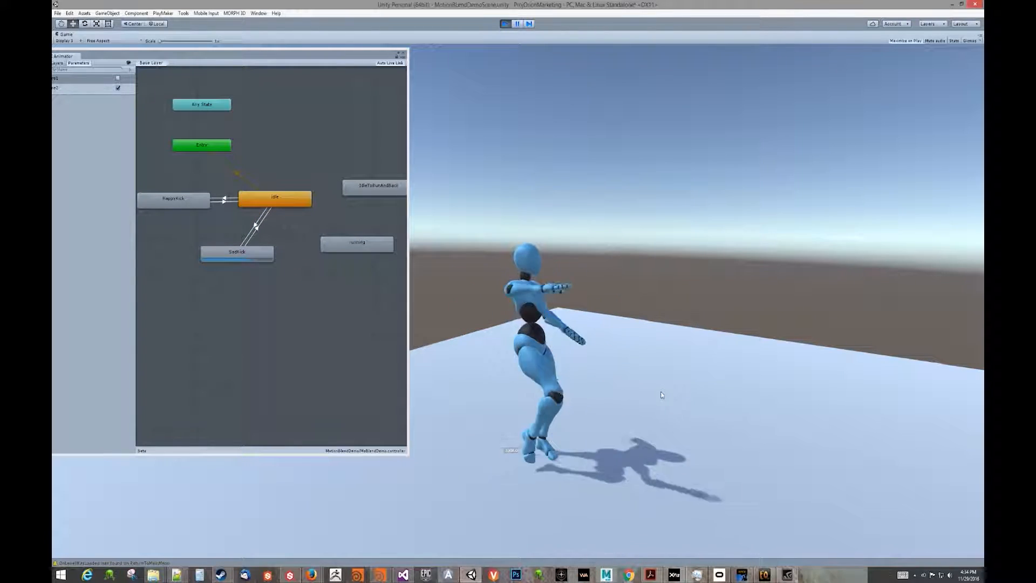
- Trigger the kick state beside Idle repeatedly and examine how that version moves out of and back into idle
left_click(568, 409)
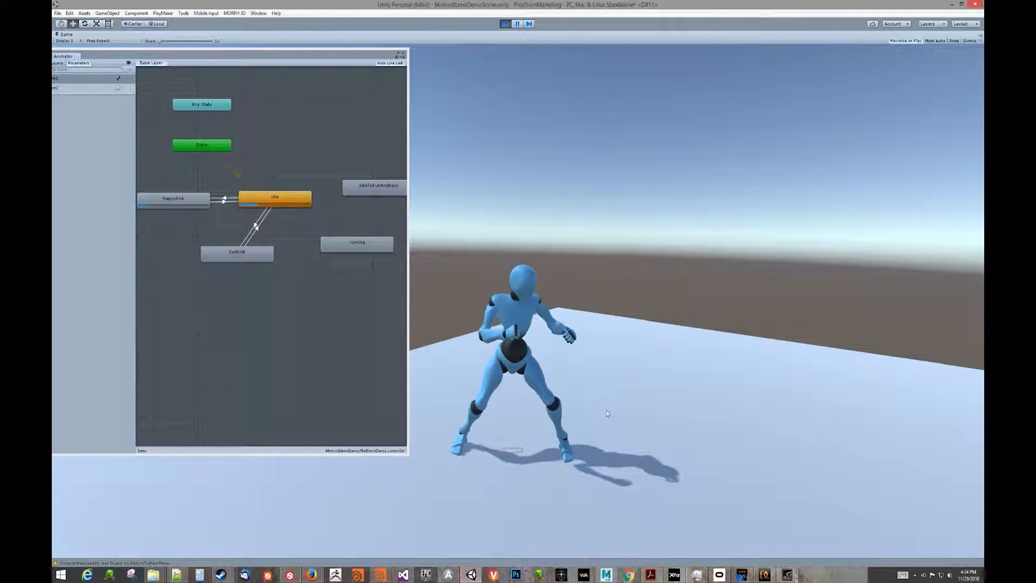
left_click(607, 414)
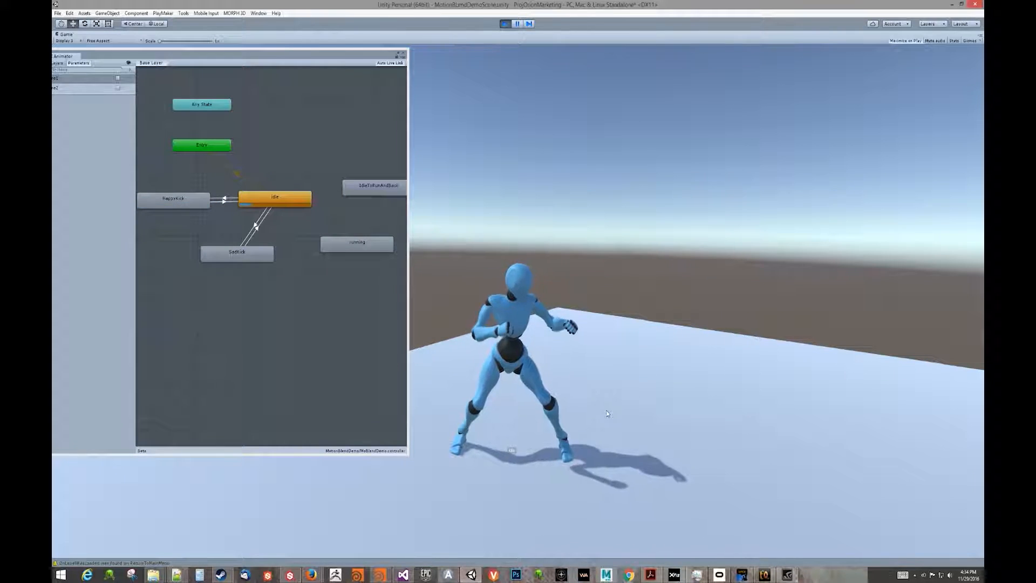
left_click(607, 414)
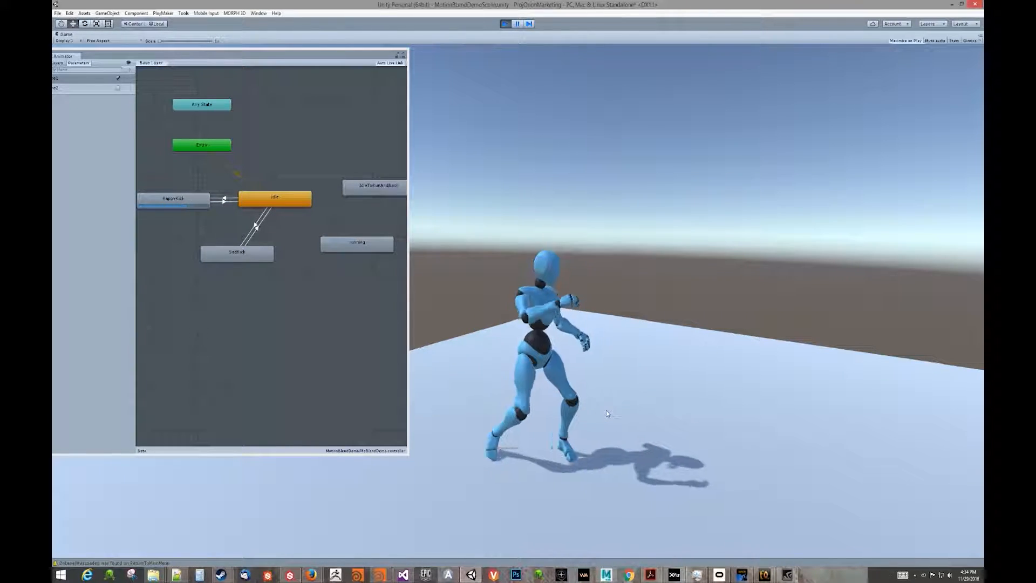
left_click(607, 414)
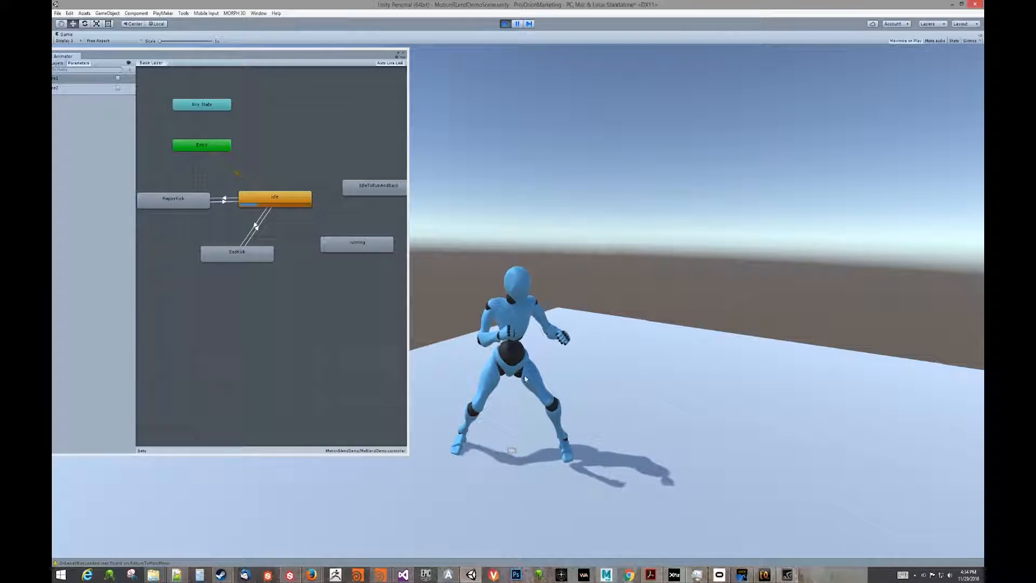
left_click(605, 400)
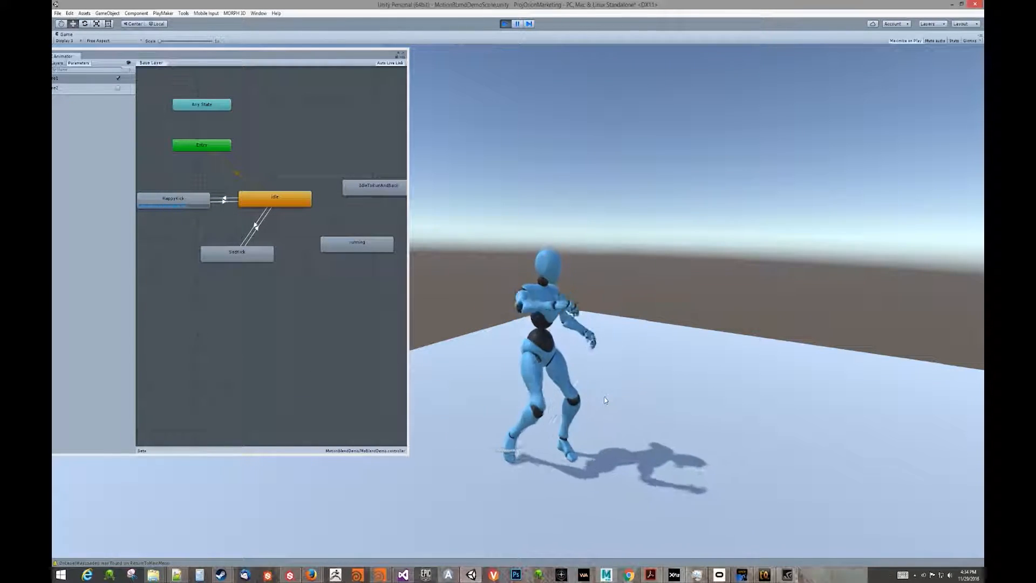
left_click(606, 399)
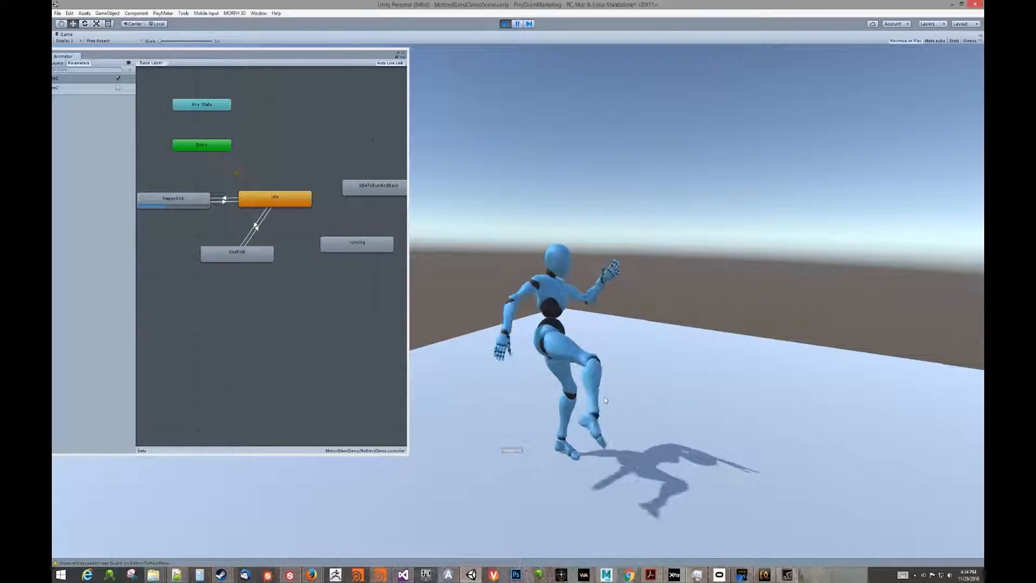
left_click(605, 400)
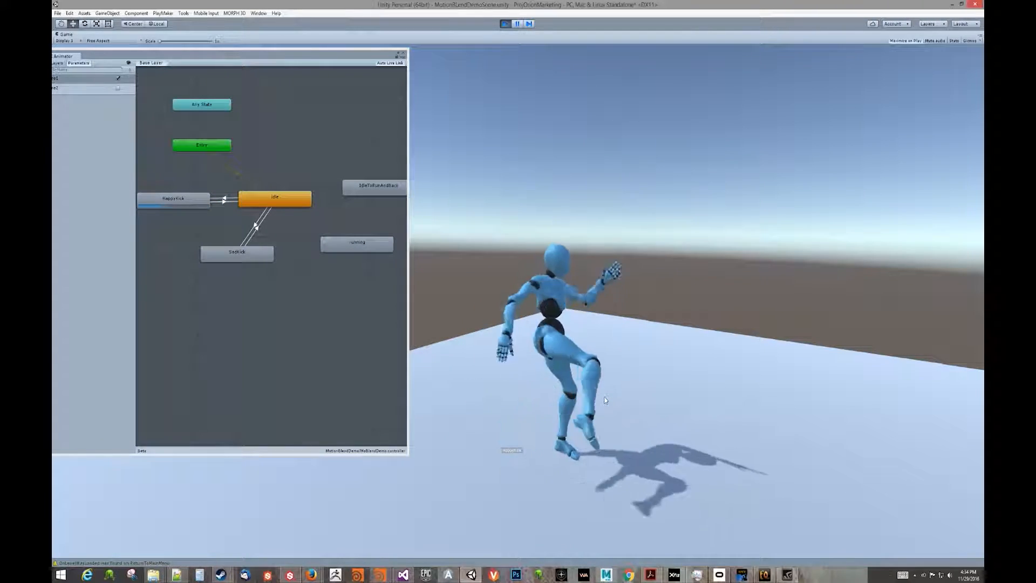
left_click(605, 399)
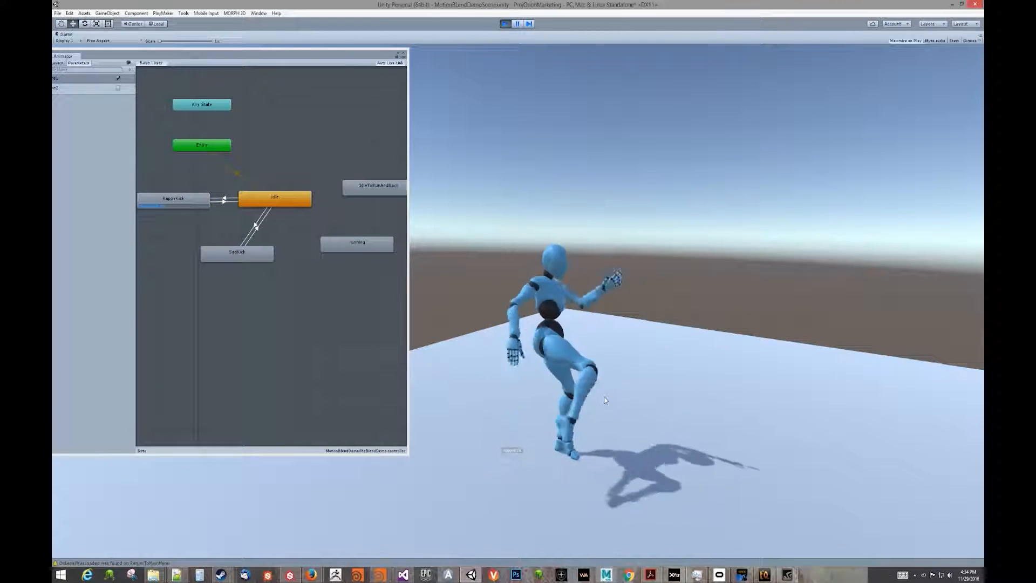
left_click(605, 400)
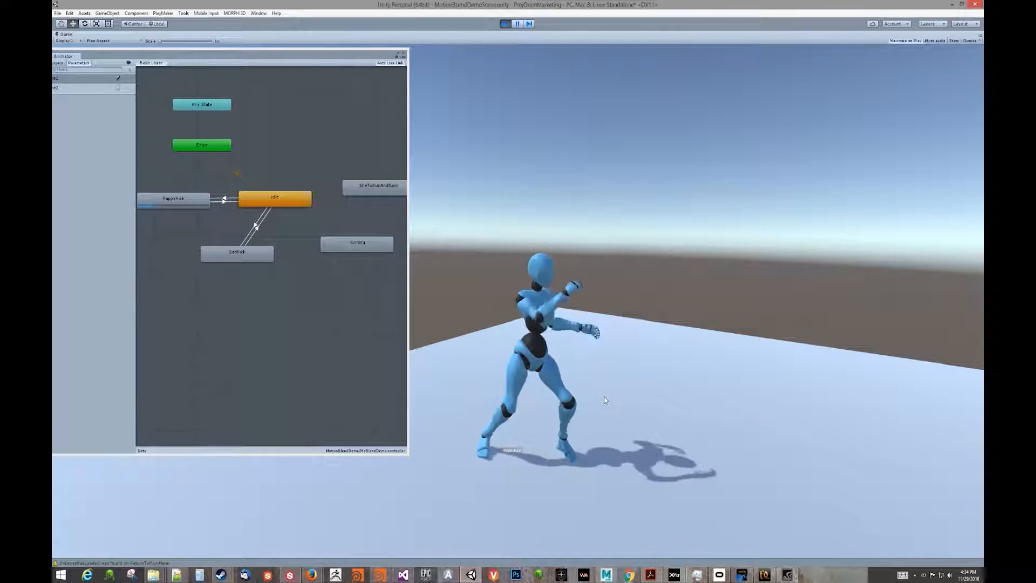
left_click(605, 399)
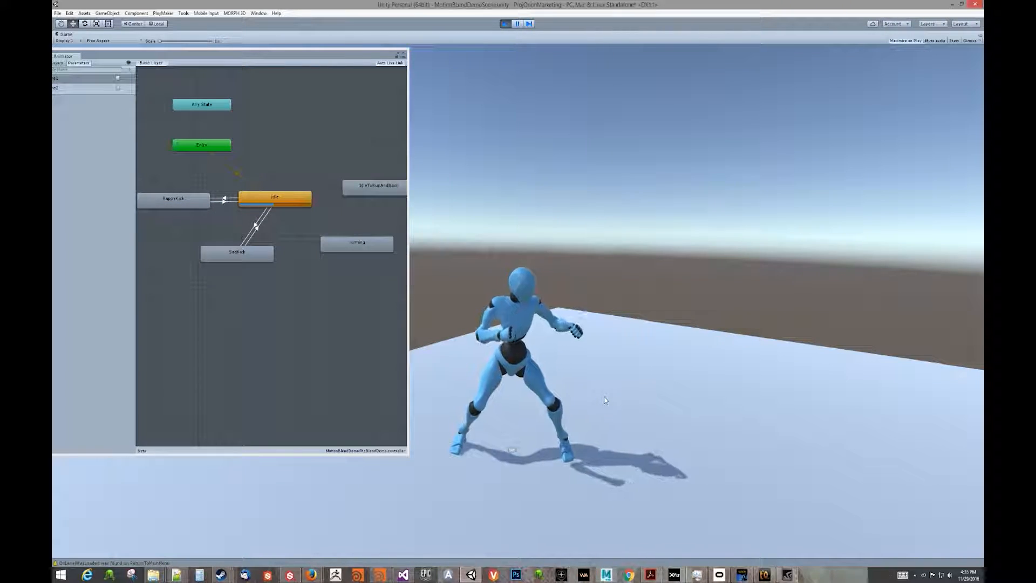
left_click(605, 399)
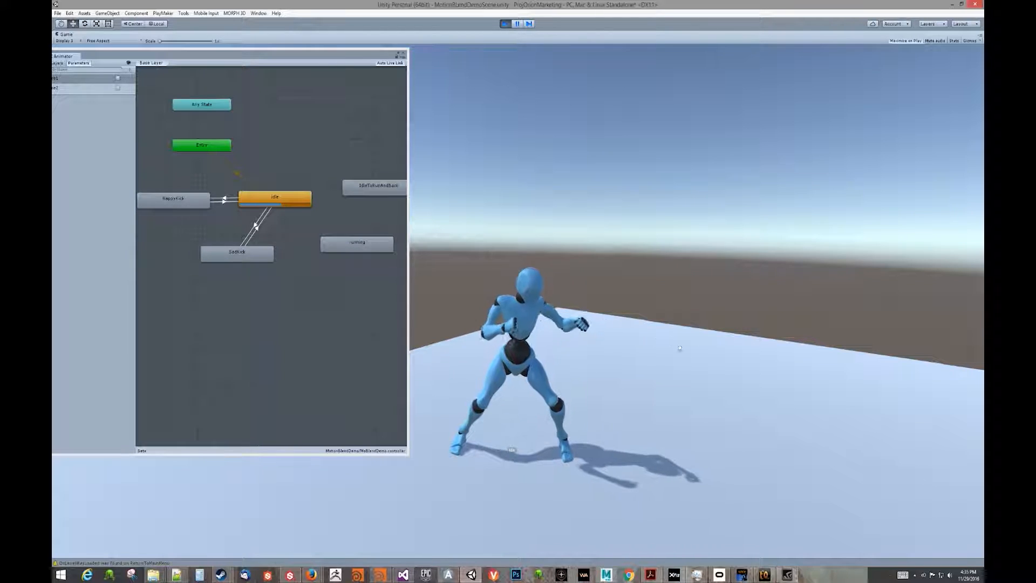
- Alternate between the two kick states to compare their transitions with the idle animation
right_click(635, 385)
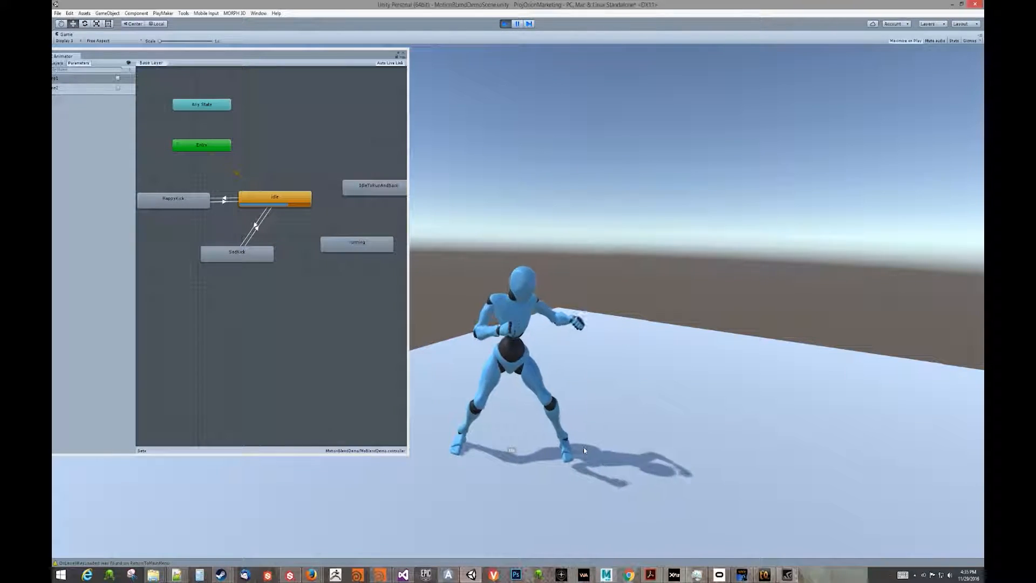
right_click(623, 451)
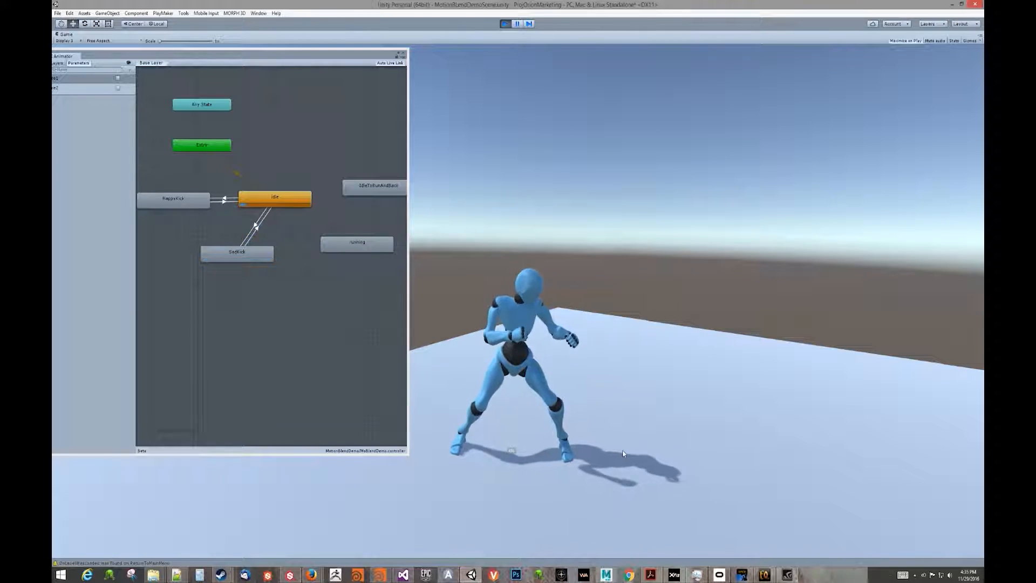
right_click(623, 453)
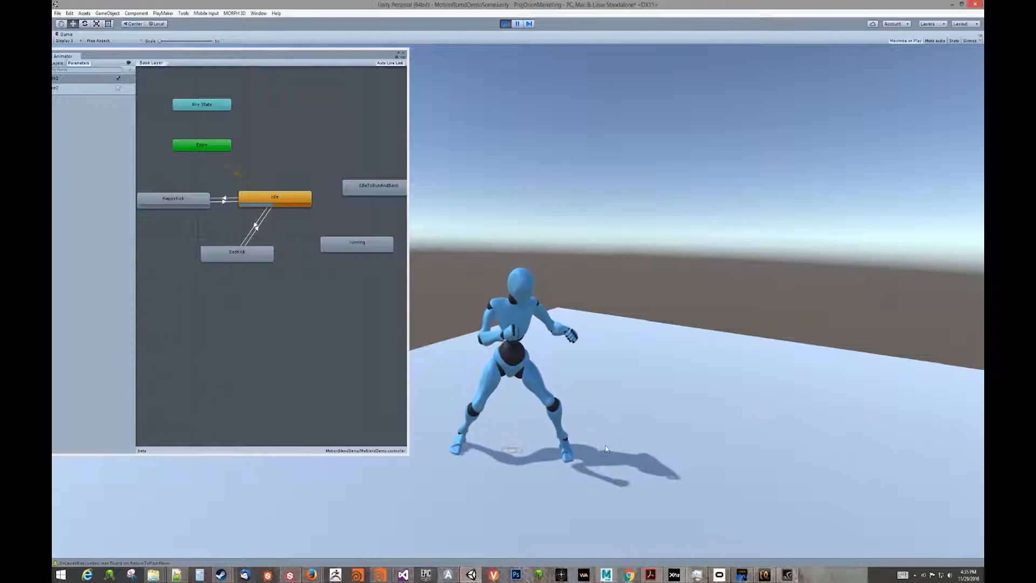
left_click(606, 448)
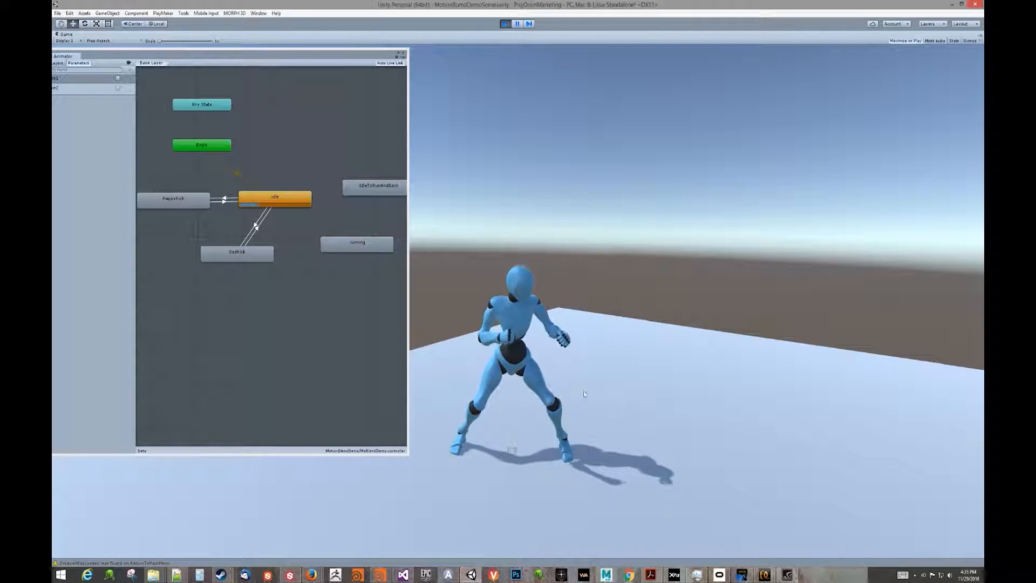
left_click(670, 419)
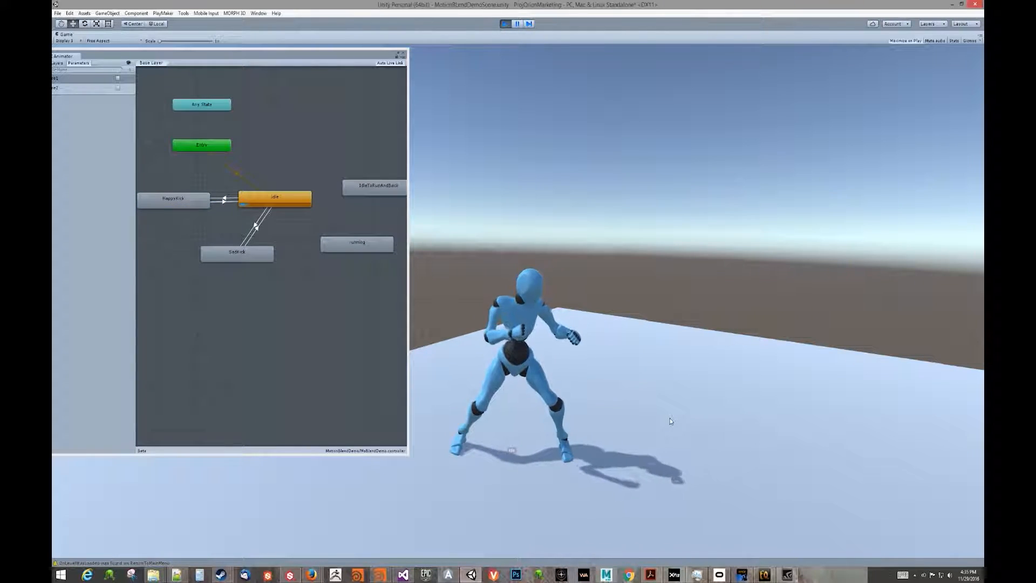
left_click(666, 354)
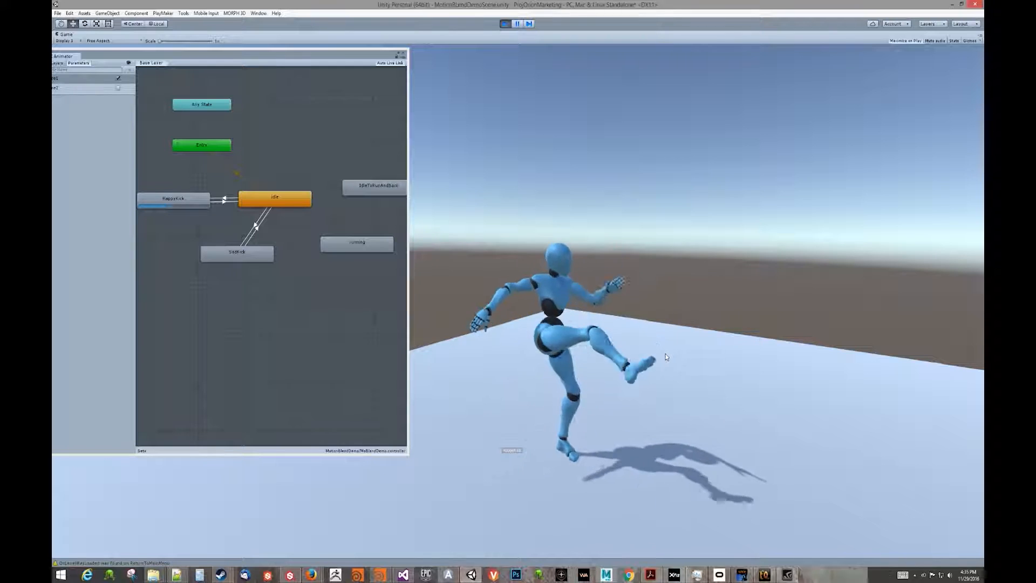
right_click(665, 354)
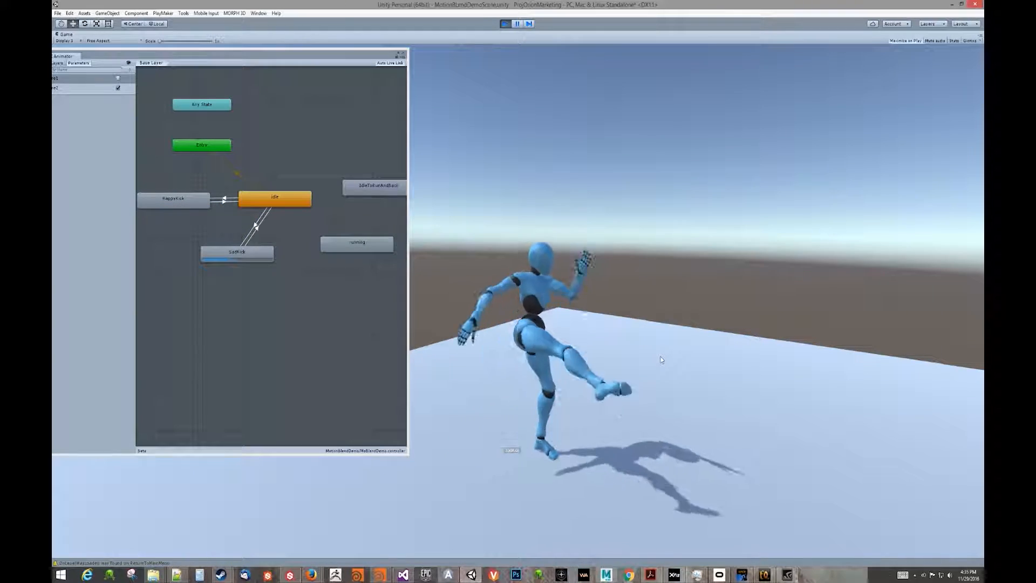
left_click(645, 389)
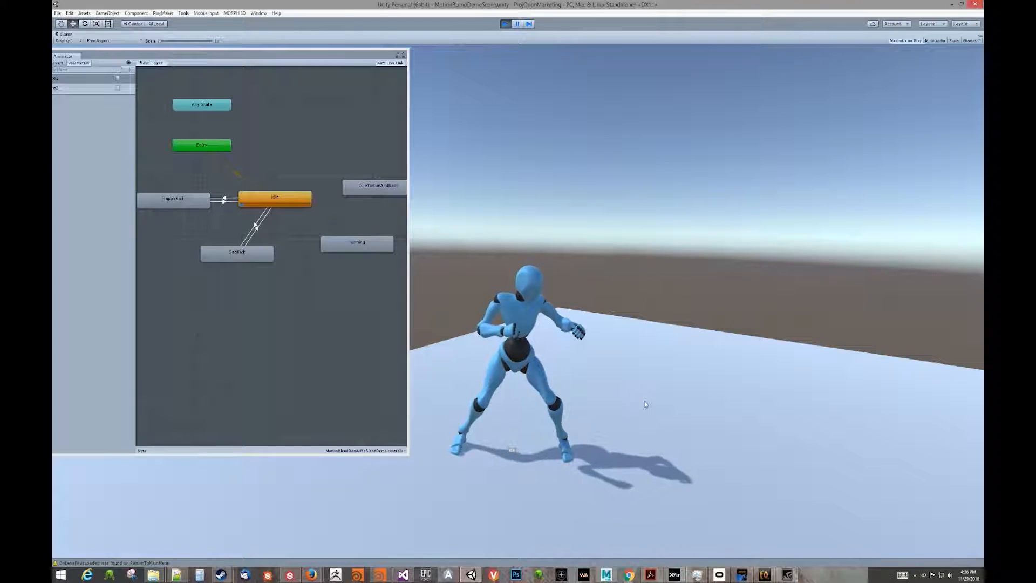
left_click(644, 401)
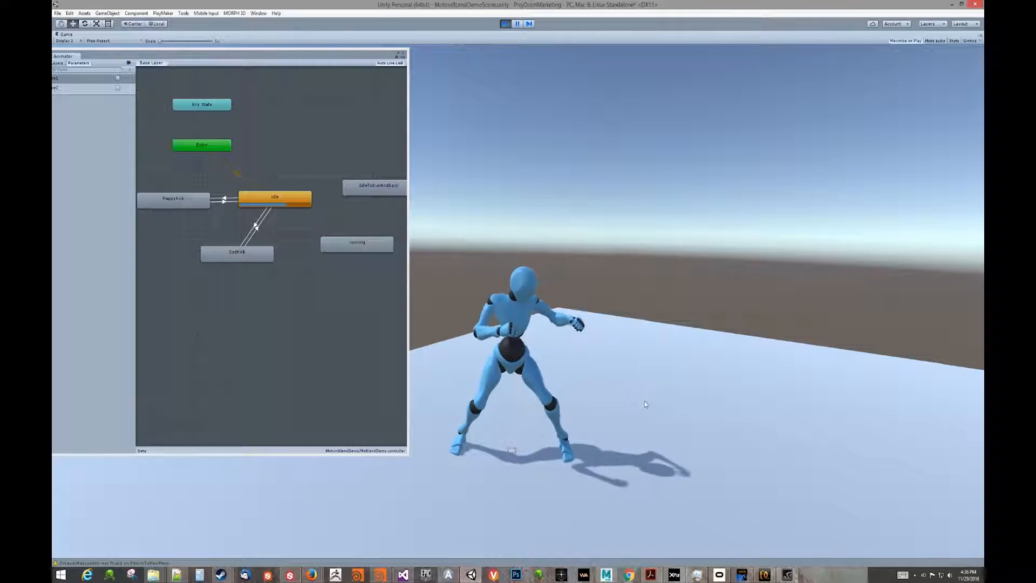
left_click(644, 401)
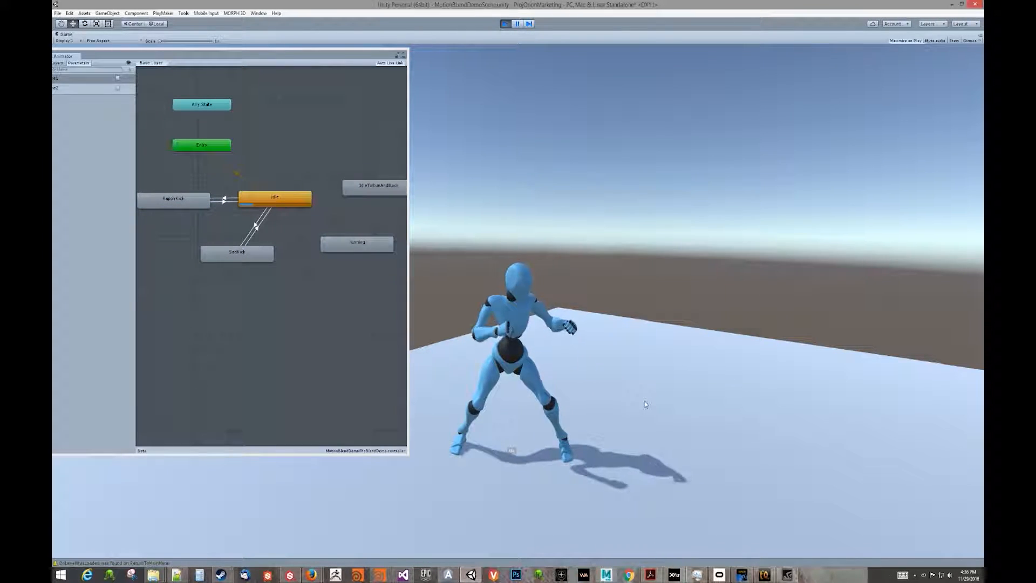
right_click(645, 401)
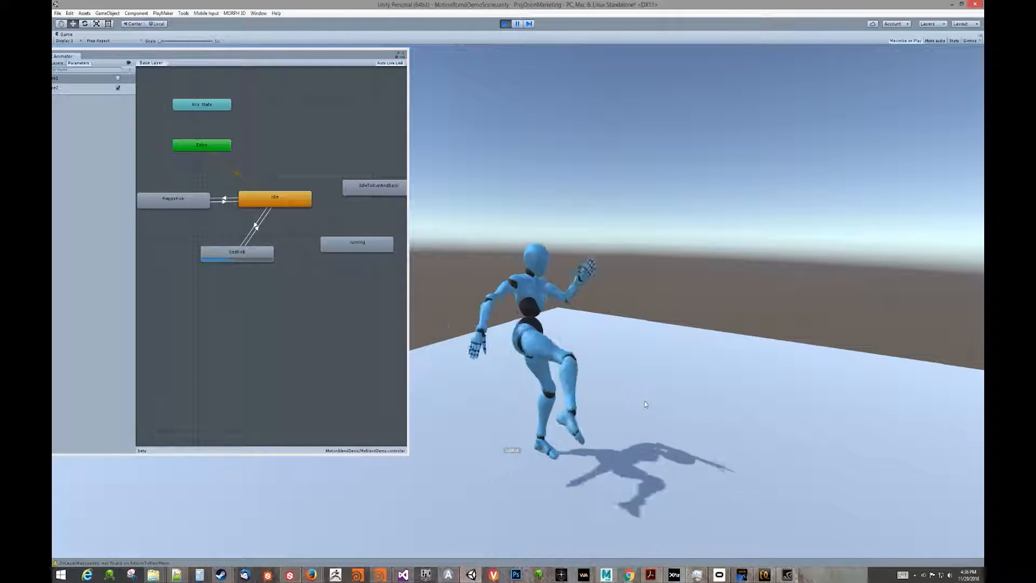
left_click(644, 403)
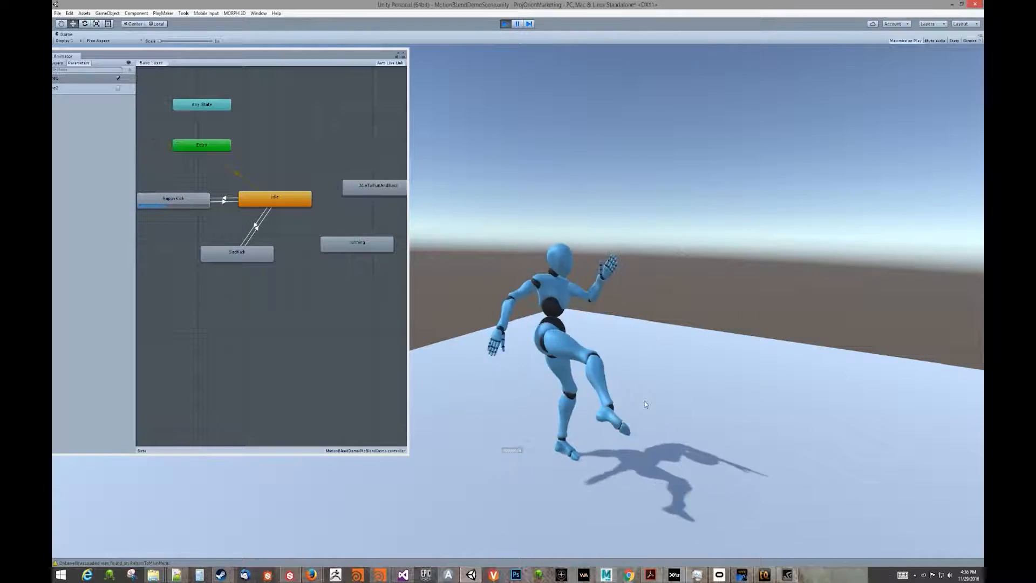
- Switch to MotionBuilder and open Beta.fbx from the MocapCycleDemo folder
key("alt")
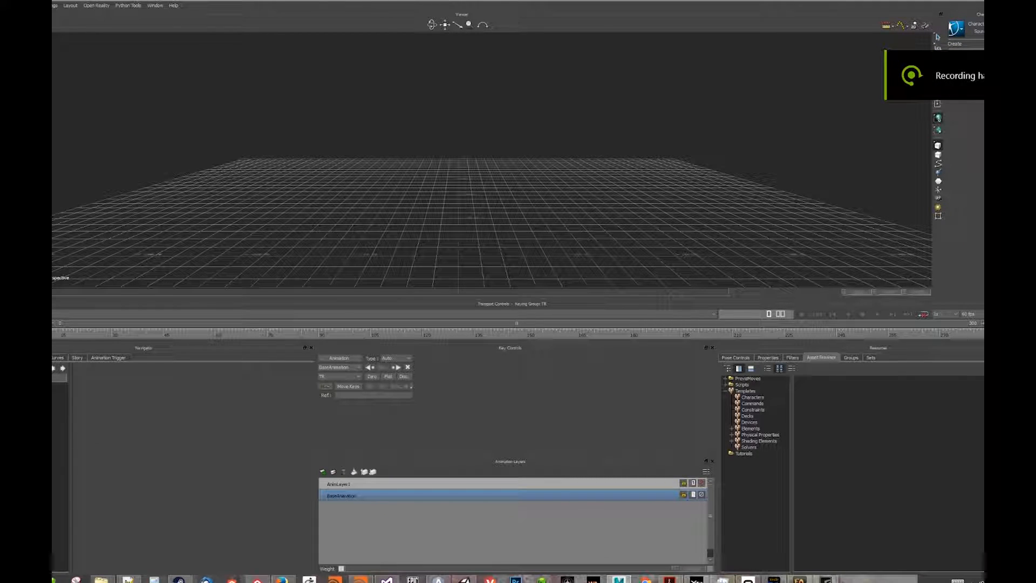
key("alt+f")
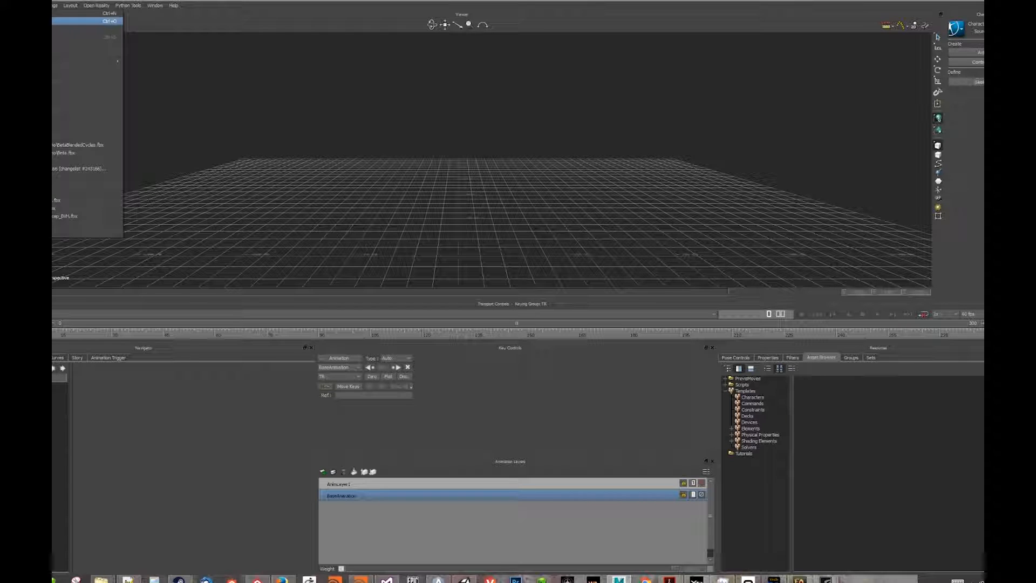
left_click(86, 21)
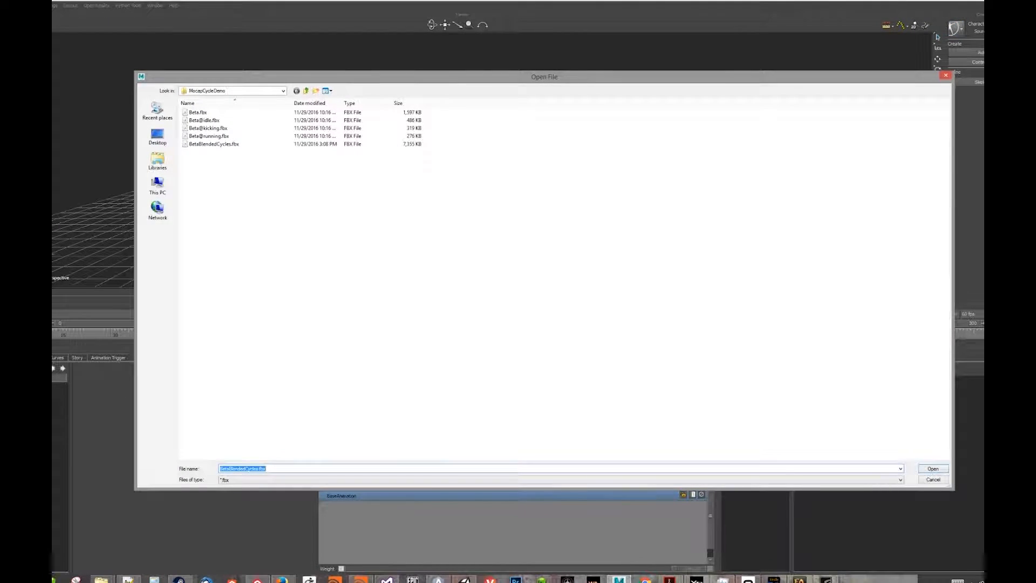
left_click(200, 113)
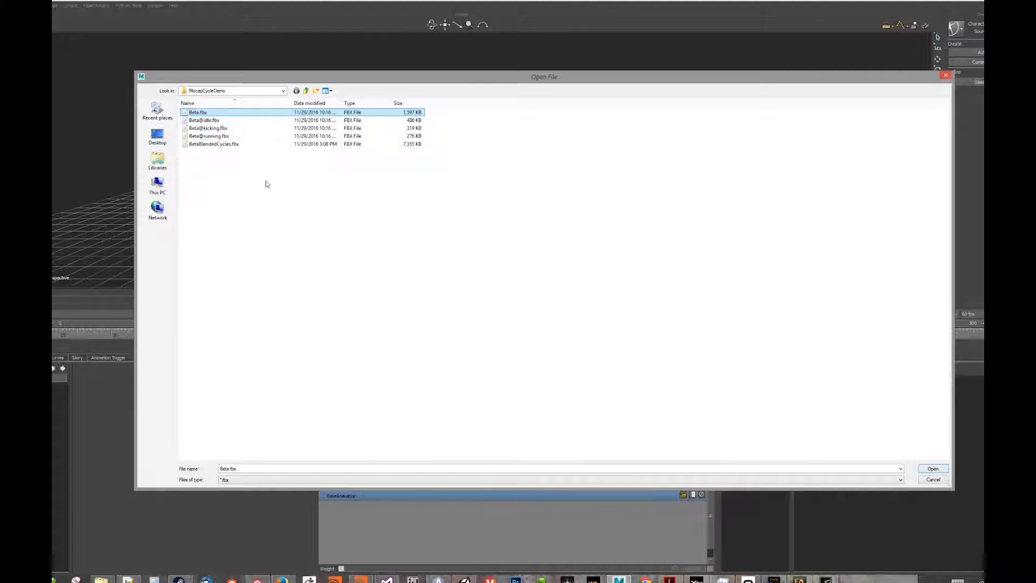
left_click(933, 468)
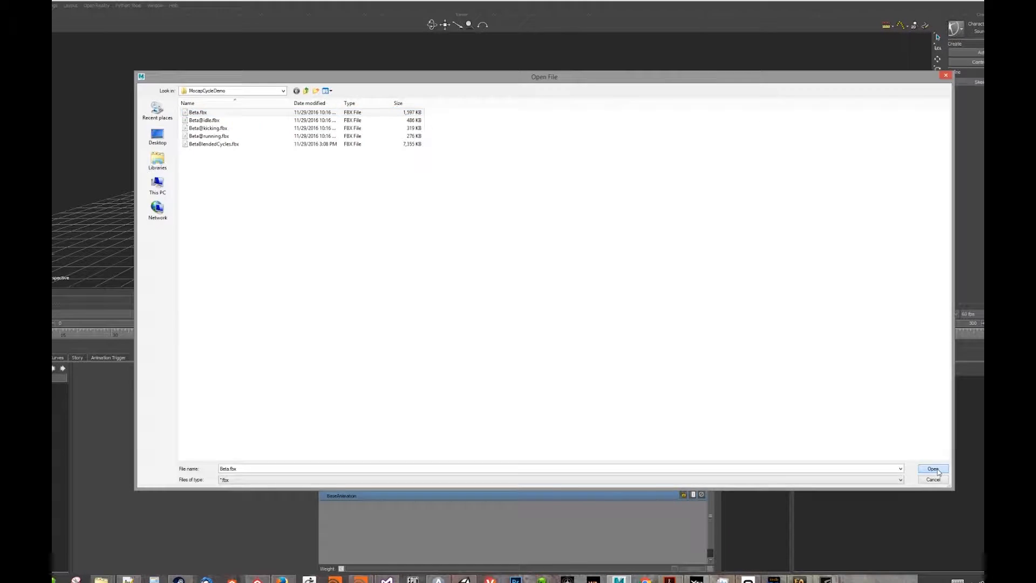
left_click(217, 406)
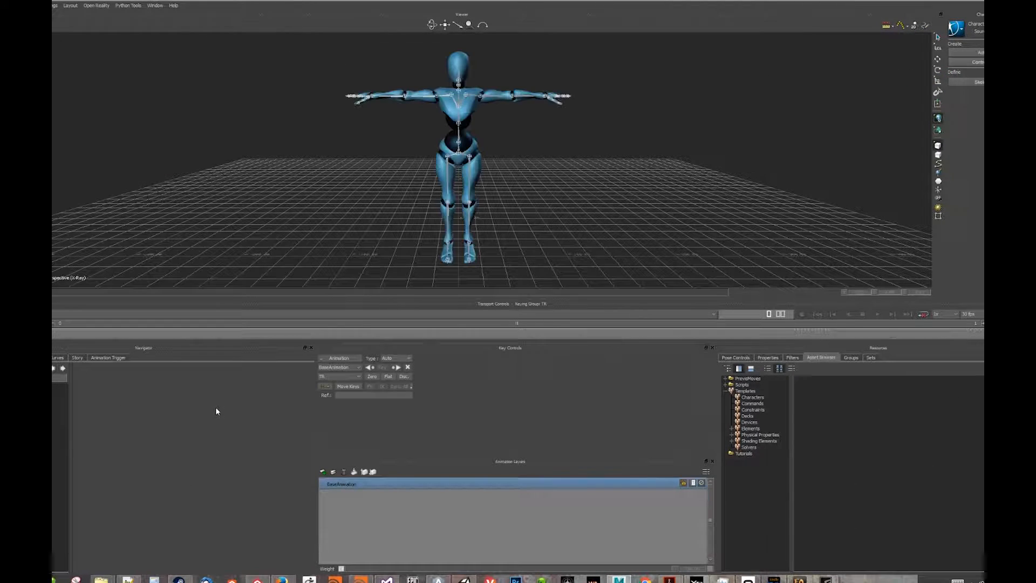
- Apply the Character template to the Beta model at its hips and characterize its skeleton
middle_click_drag(539, 216, 421, 198)
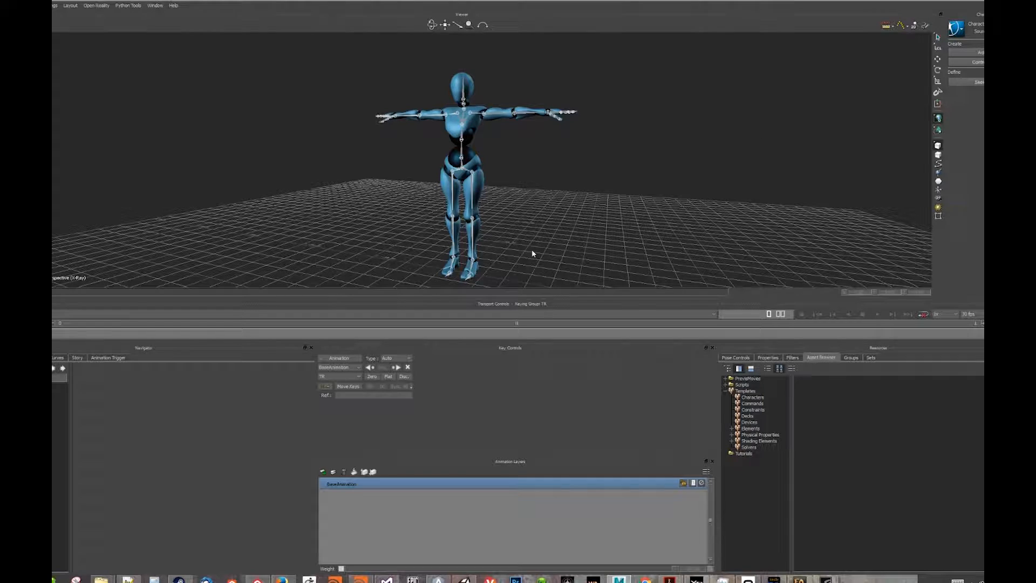
middle_click_drag(534, 215, 421, 208)
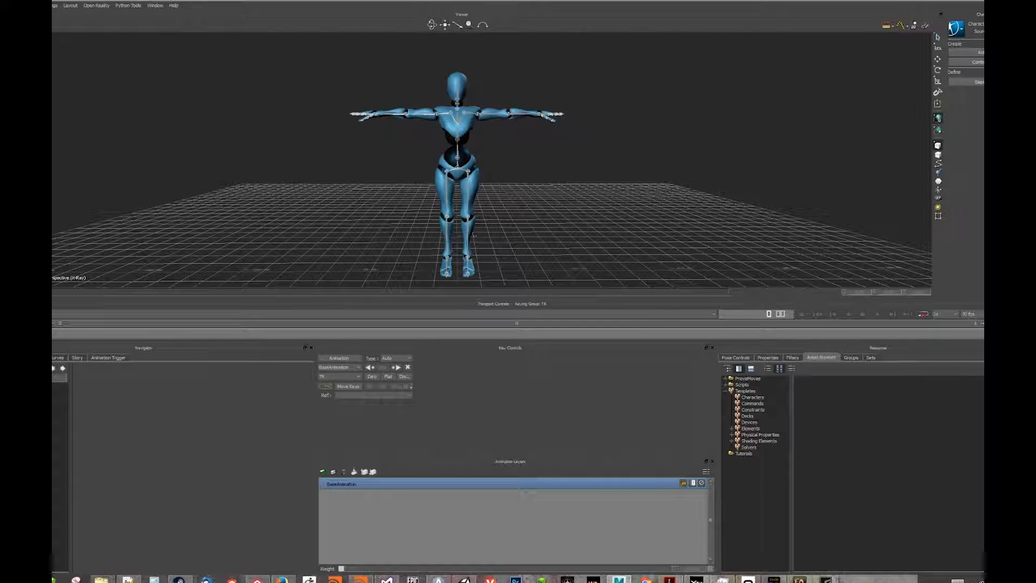
left_click(77, 357)
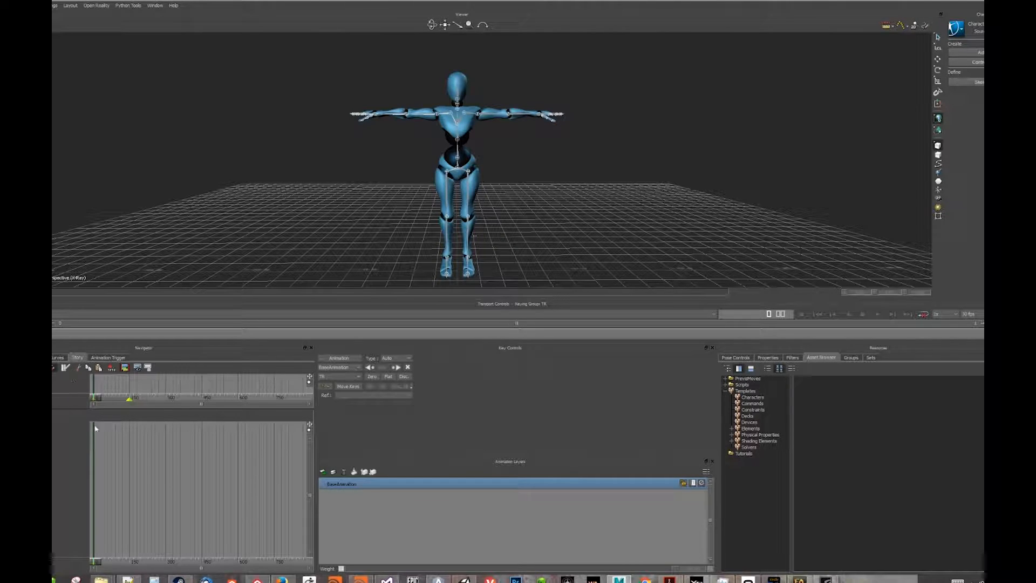
right_click(64, 428)
left_click(64, 428)
left_click(752, 399)
mouse_move(810, 427)
left_mouse_down()
mouse_move(447, 216)
mouse_move(457, 170)
left_mouse_up()
left_click(468, 170)
left_click(482, 312)
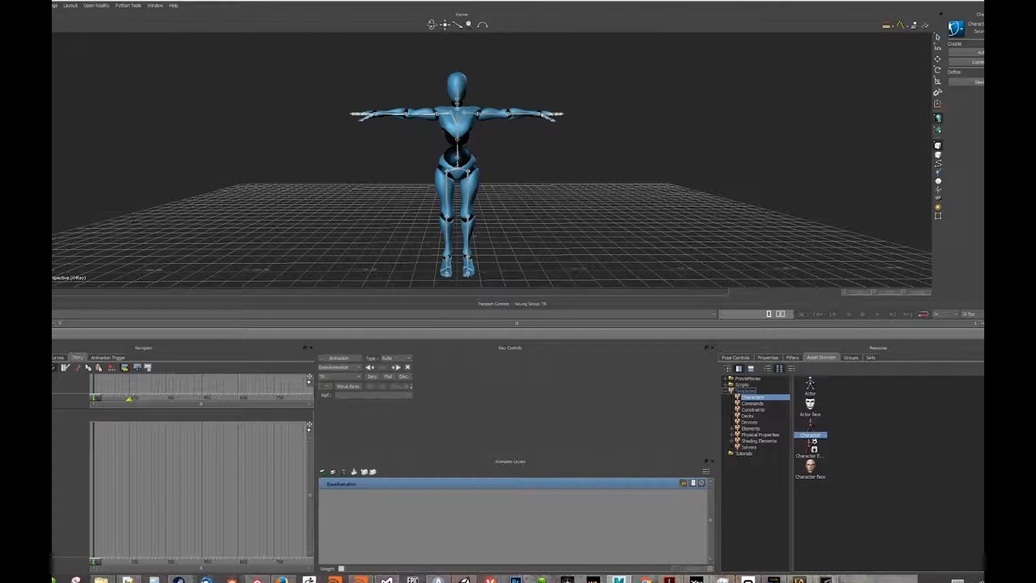
left_click(937, 118)
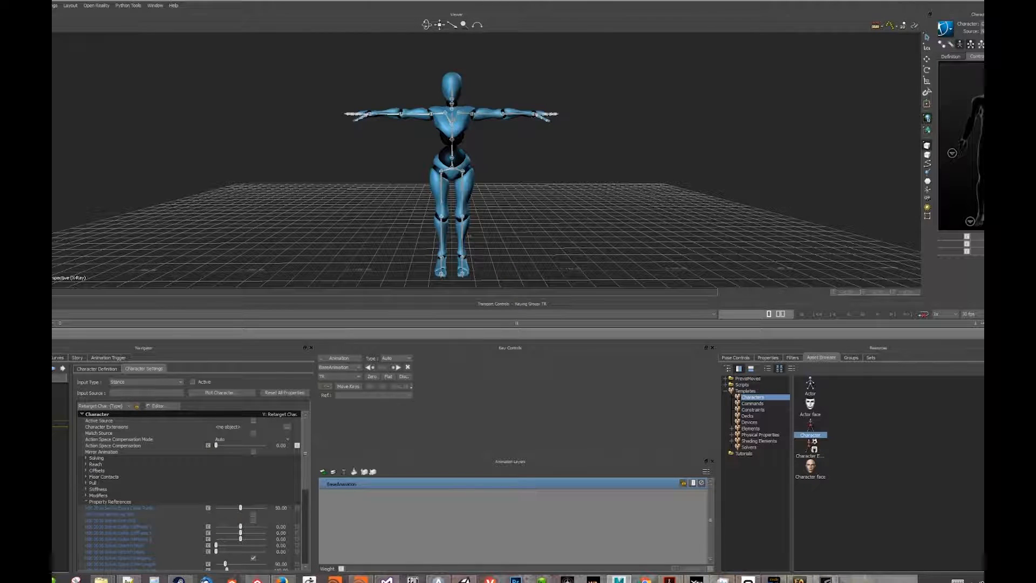
- Rename the new character in the Navigator
right_click(53, 424)
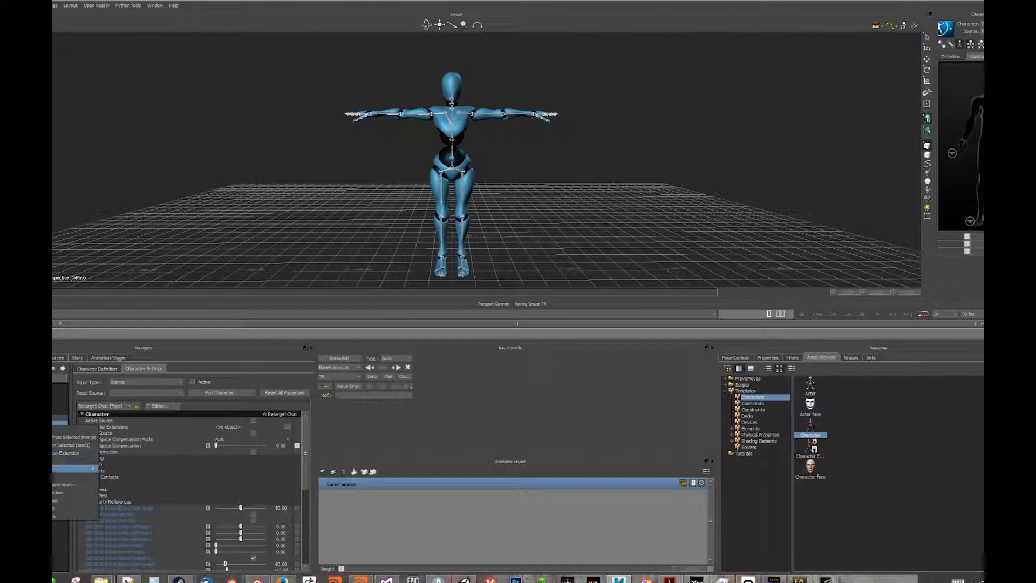
left_click(53, 476)
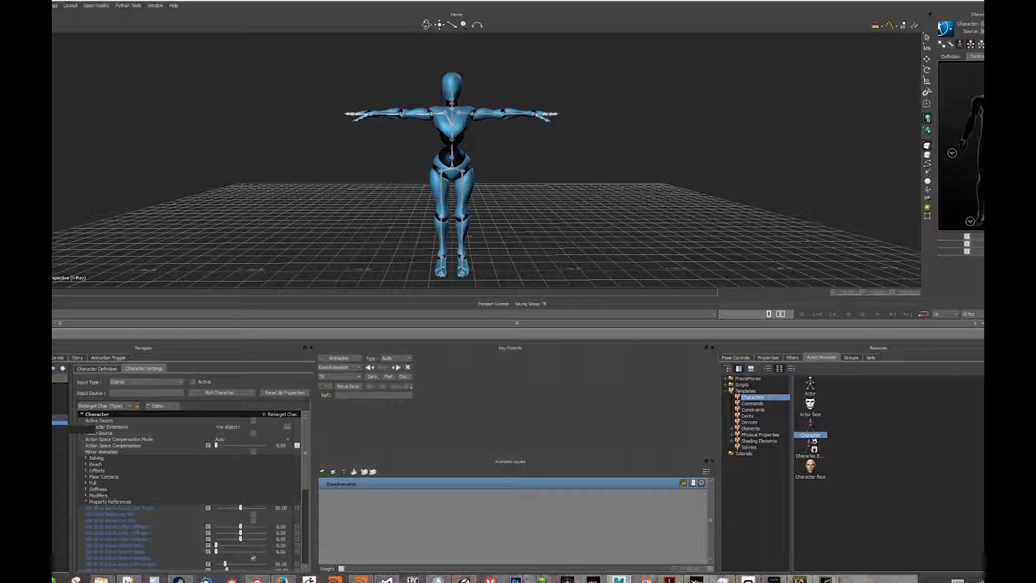
key("Return")
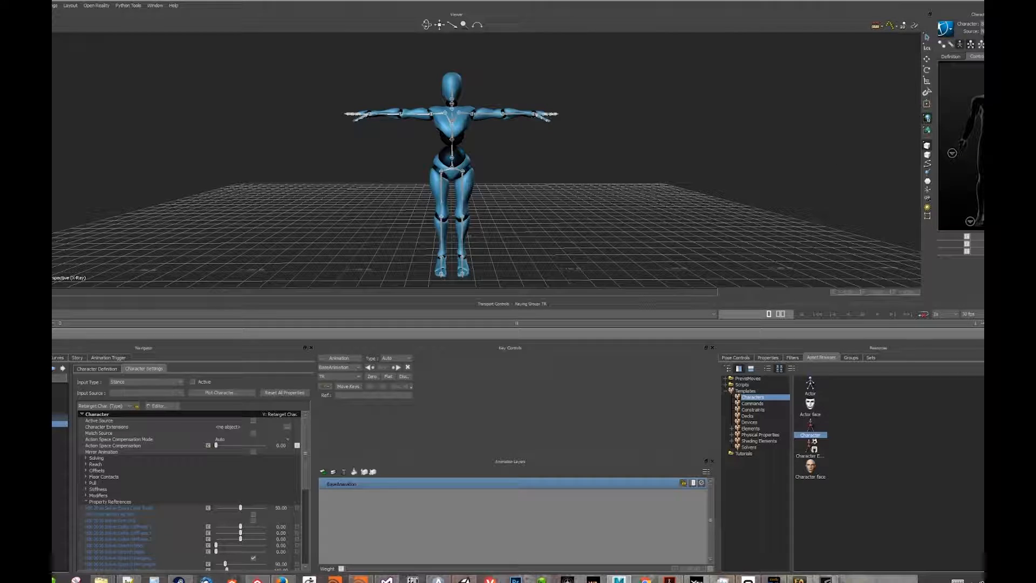
- Bake the character to a control rig, choosing the FK/IK rig type
left_click(945, 29)
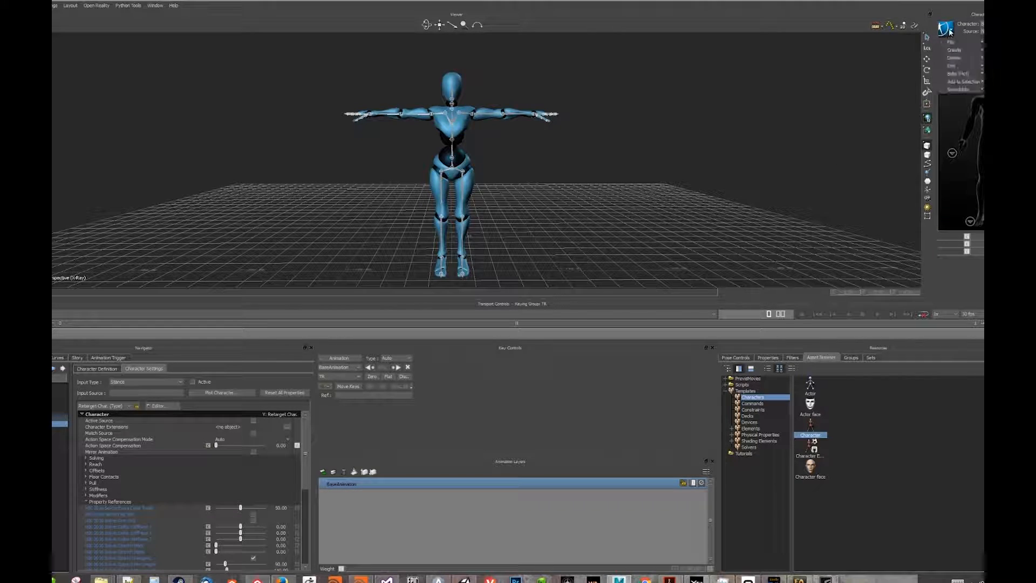
mouse_move(955, 74)
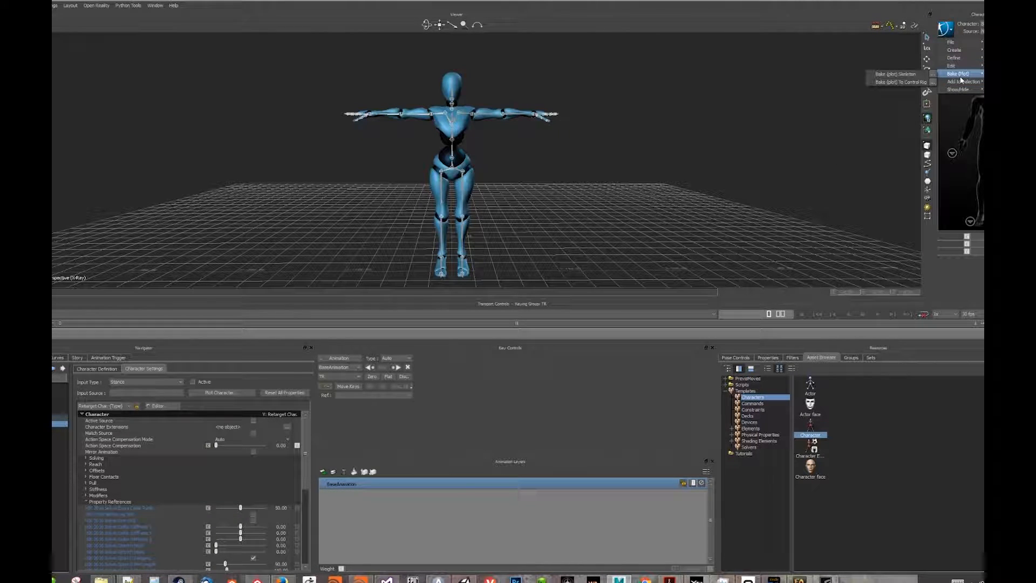
left_click(911, 82)
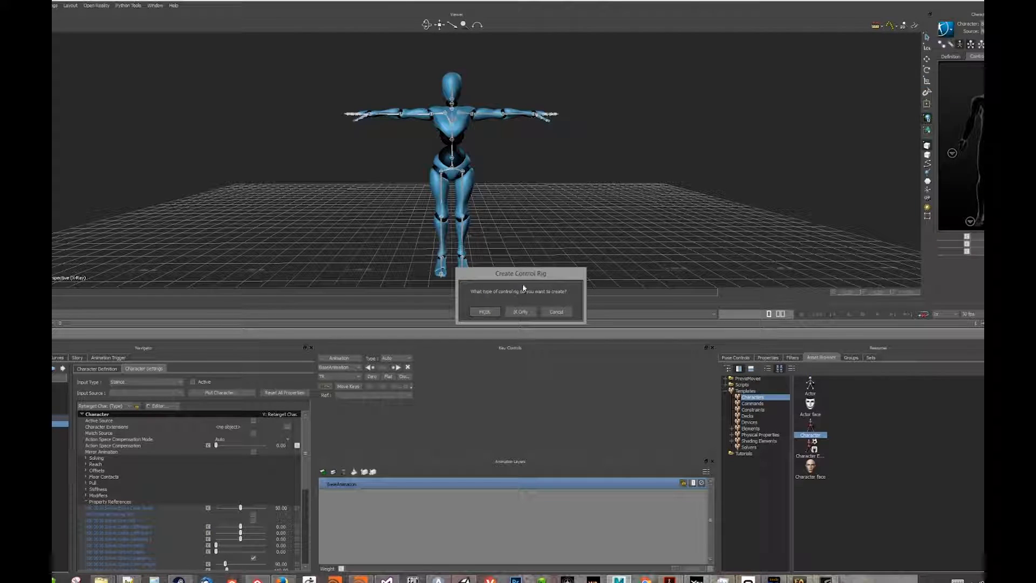
left_click(488, 310)
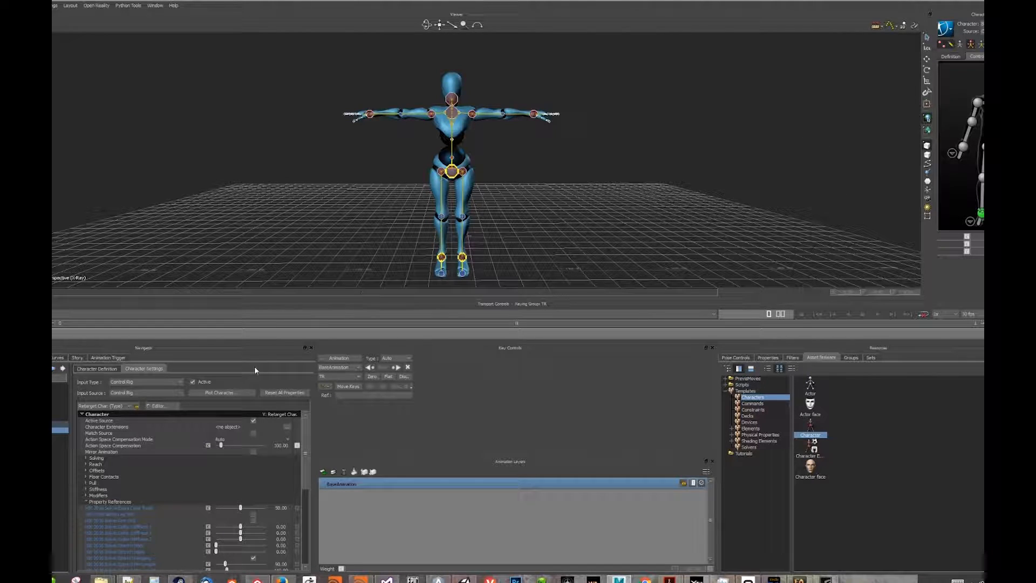
- Insert a Character Animation Track in the Story window and assign the Beta model's character to it
left_click(75, 358)
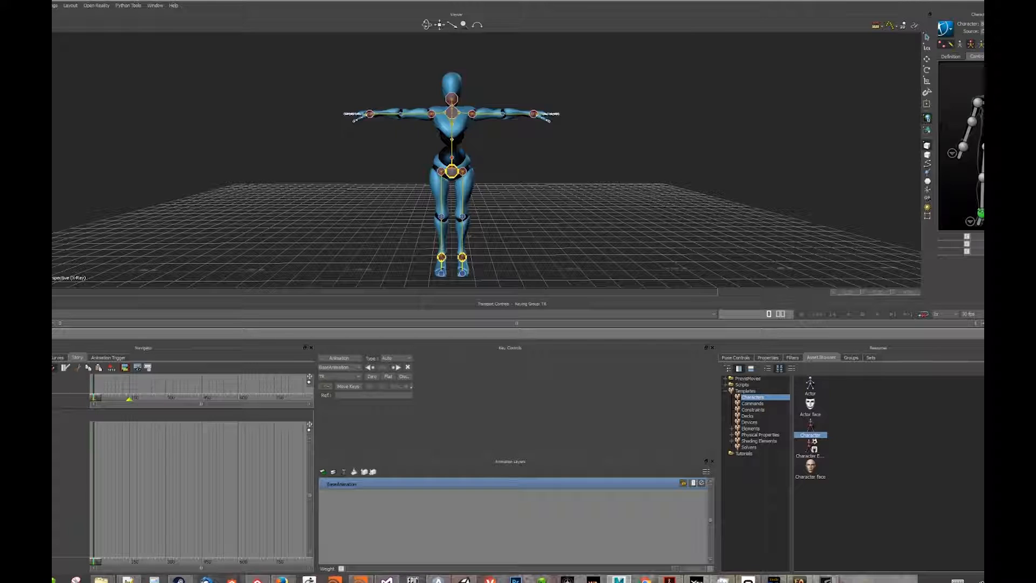
right_click(126, 444)
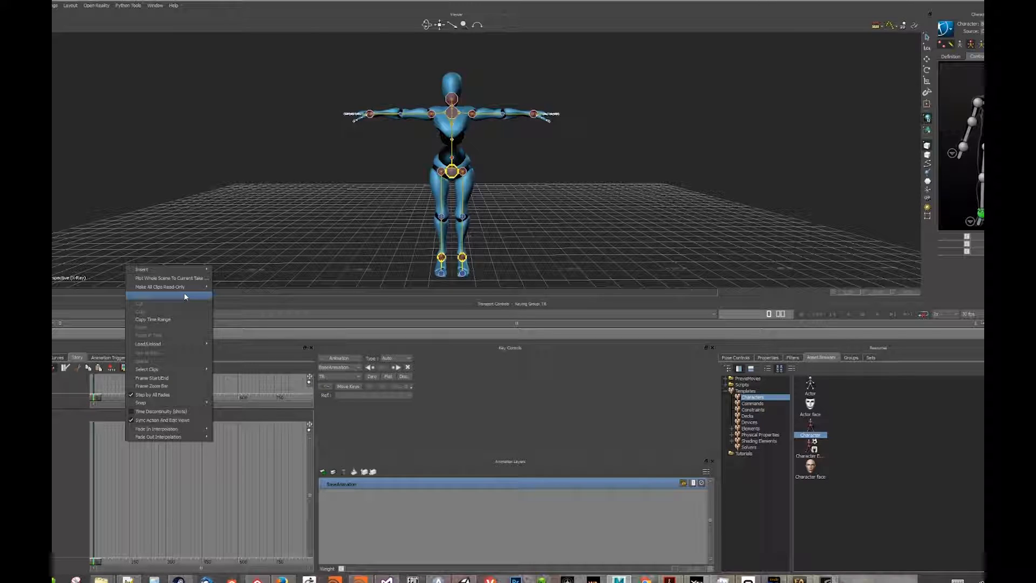
mouse_move(184, 273)
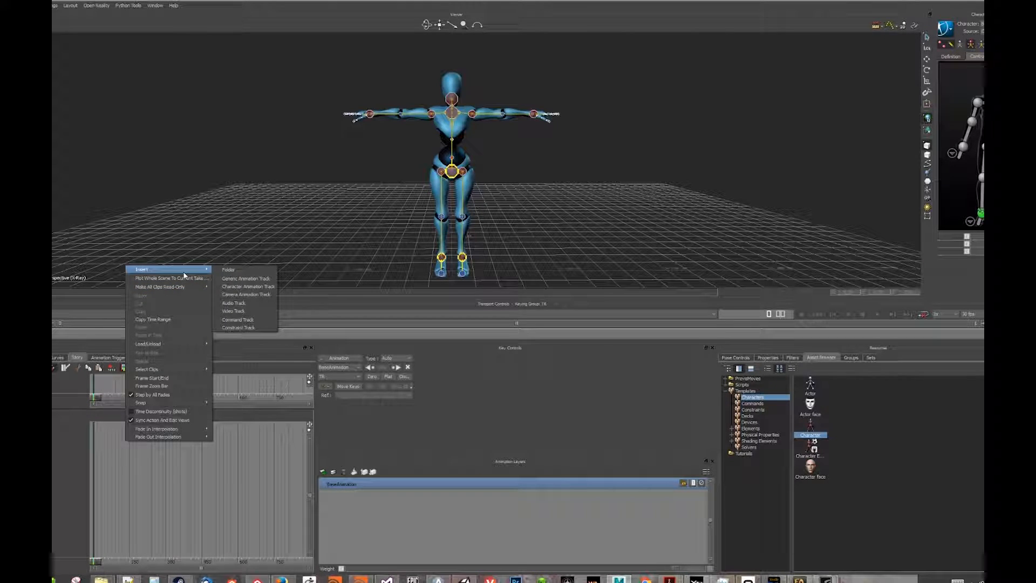
left_click(248, 282)
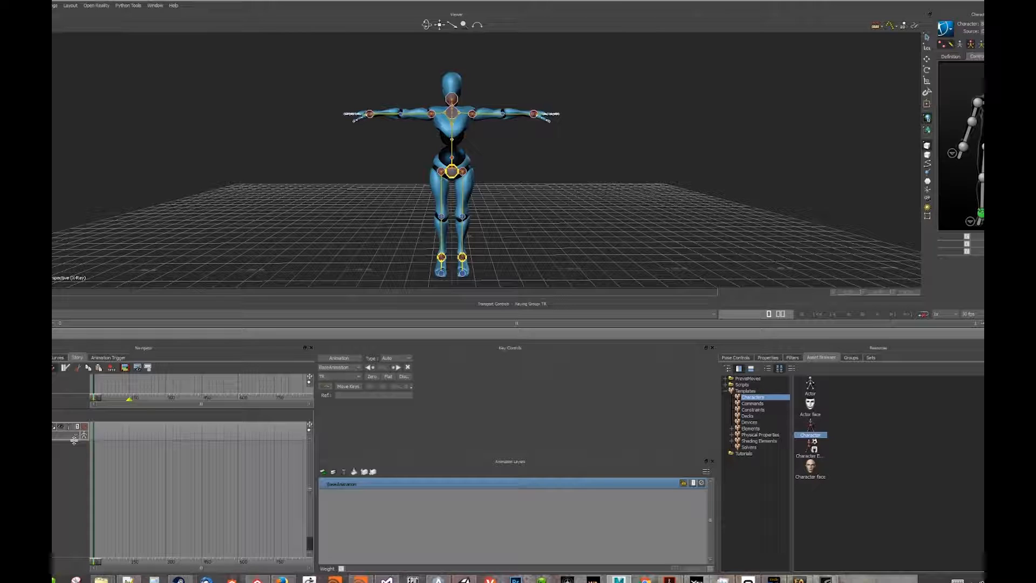
left_click(76, 440)
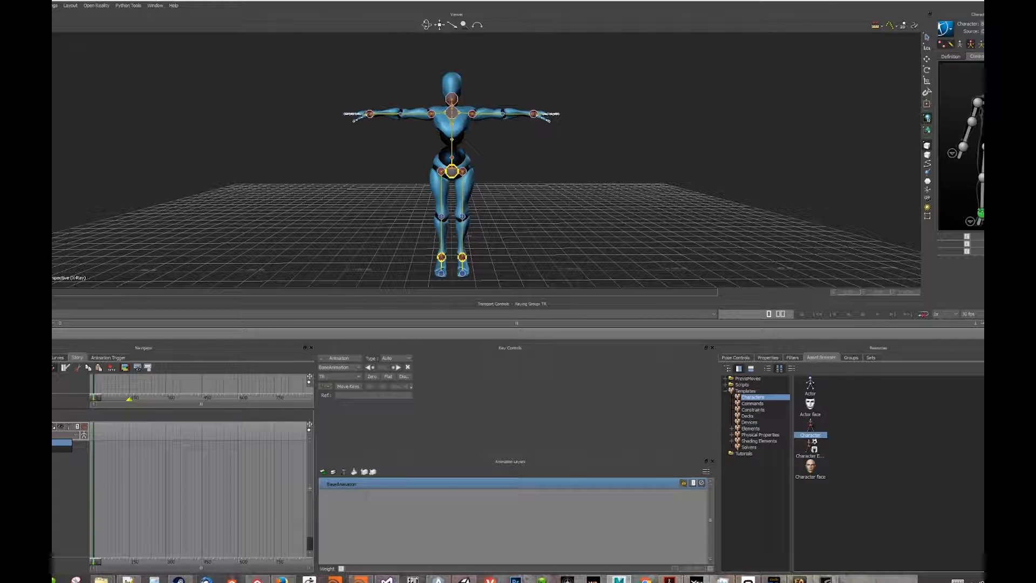
right_click(156, 429)
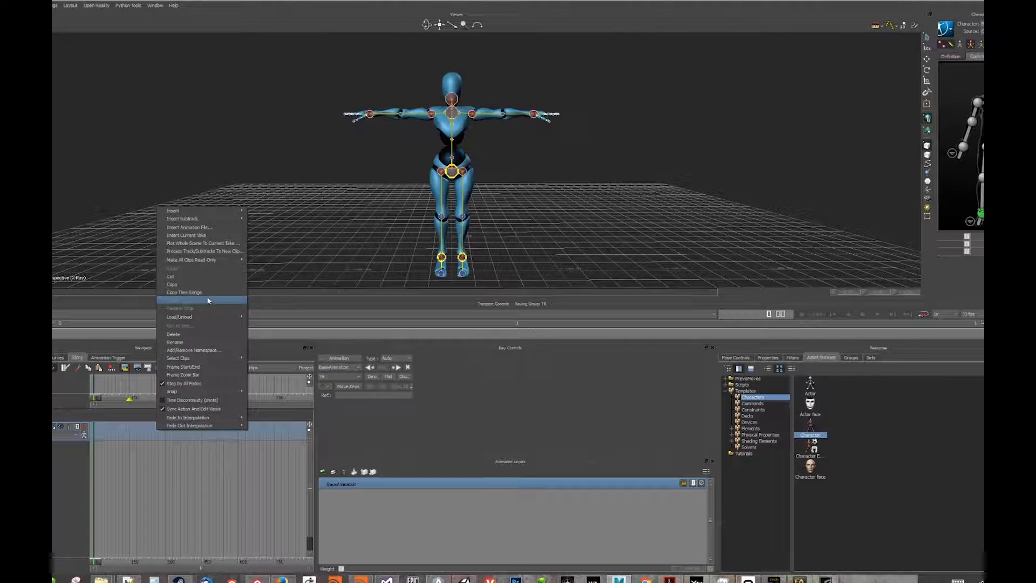
left_click(216, 227)
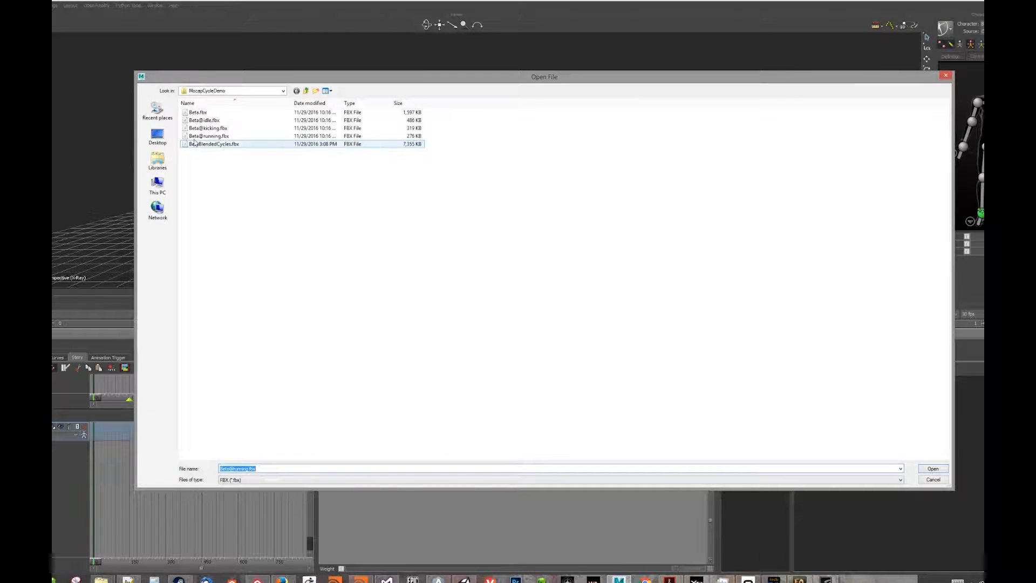
left_click(225, 123)
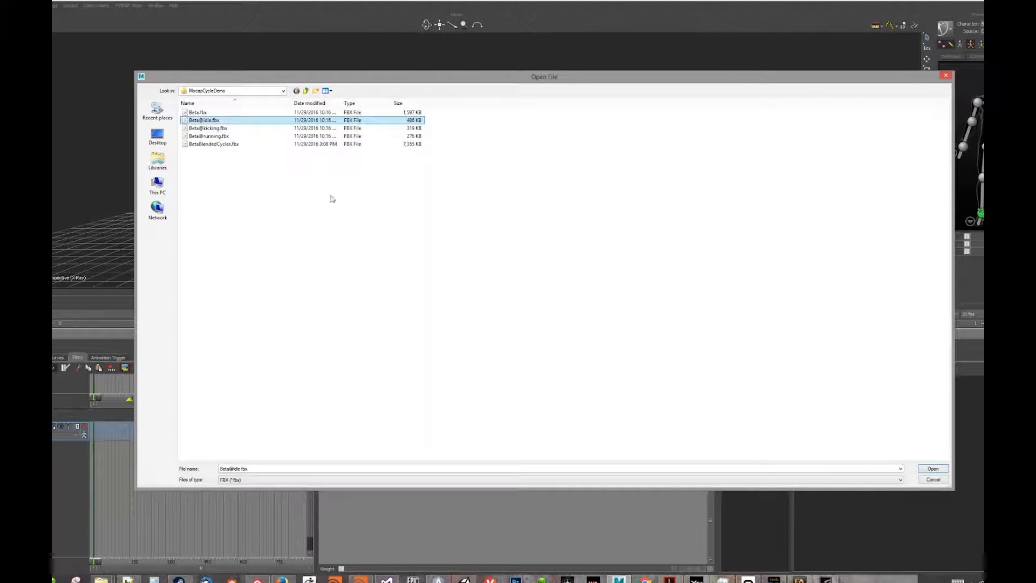
left_click(233, 129, "shift")
left_click(232, 130)
left_click(229, 122)
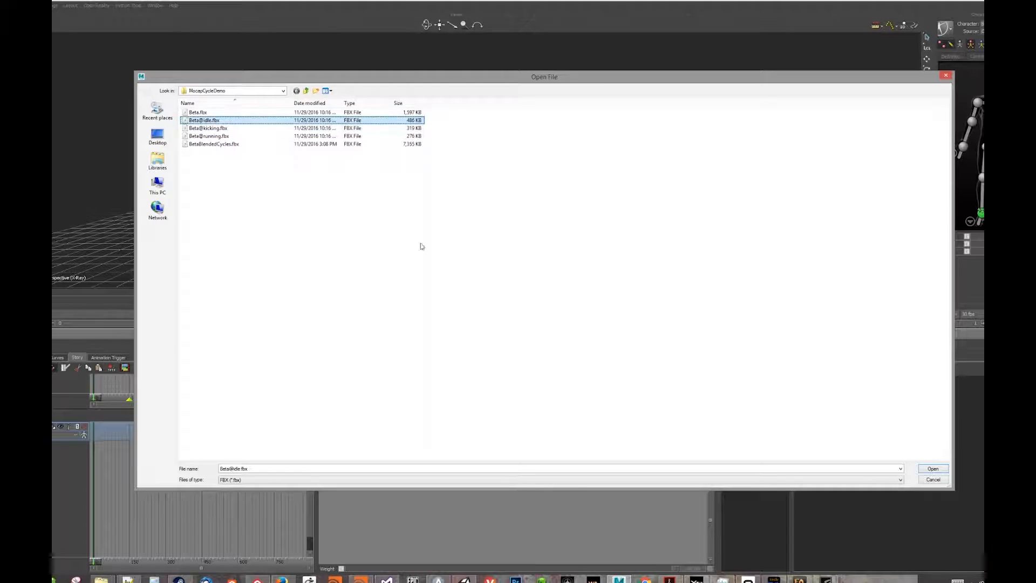
left_click(930, 470)
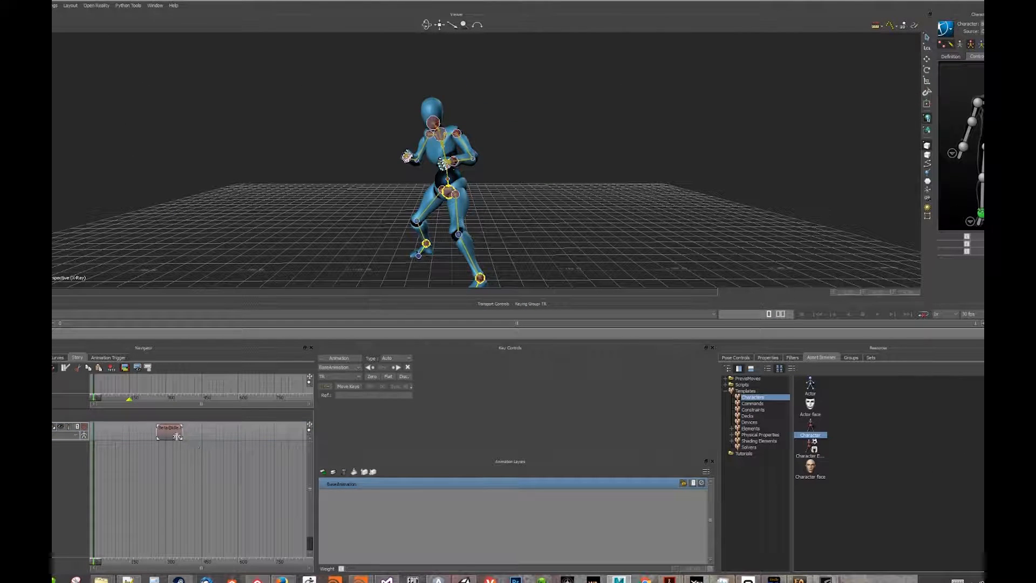
left_click_drag(177, 436, 115, 436)
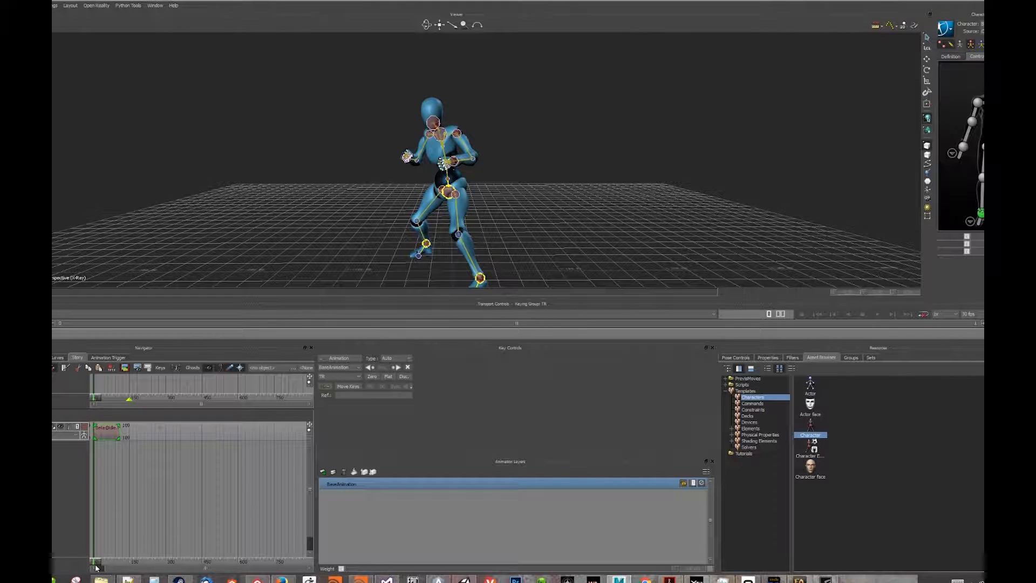
- Set the frame rate to 60 fps and scrub through the idle clip to its end
left_click_drag(95, 562, 119, 563)
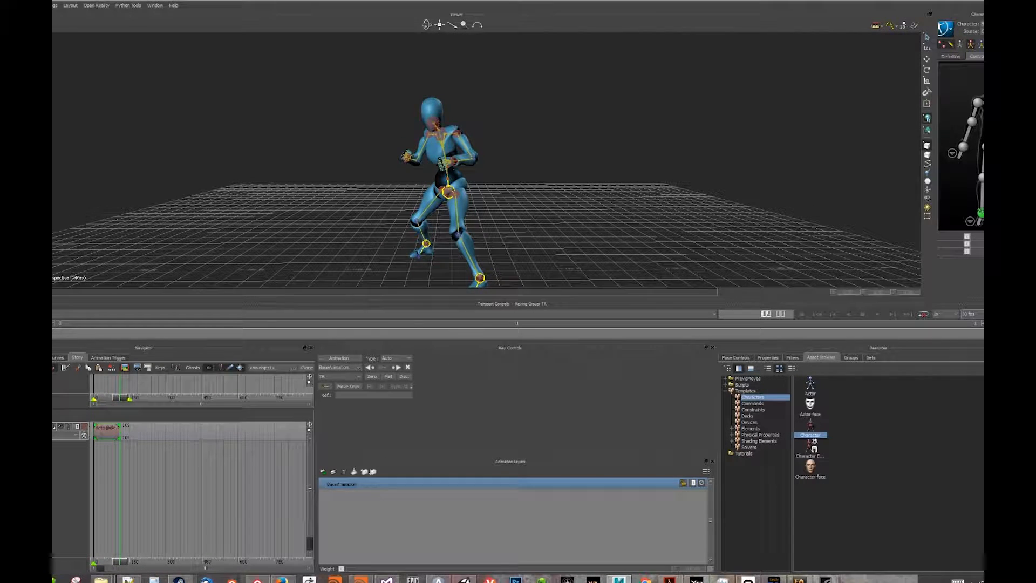
left_click(969, 314)
left_click(971, 353)
left_click_drag(119, 562, 103, 565)
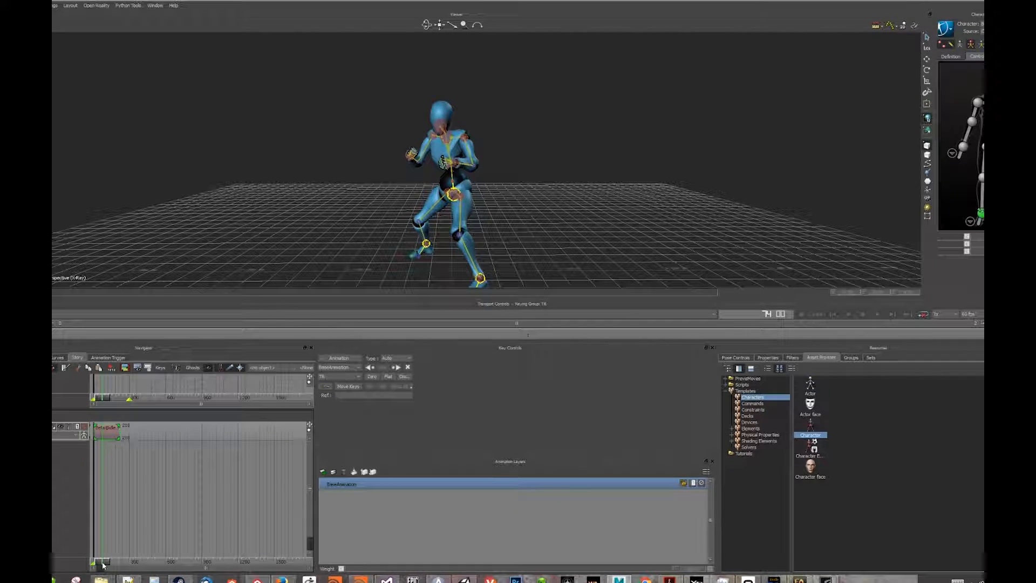
mouse_move(103, 564)
left_mouse_down()
mouse_move(120, 563)
mouse_move(94, 567)
mouse_move(112, 566)
left_mouse_up()
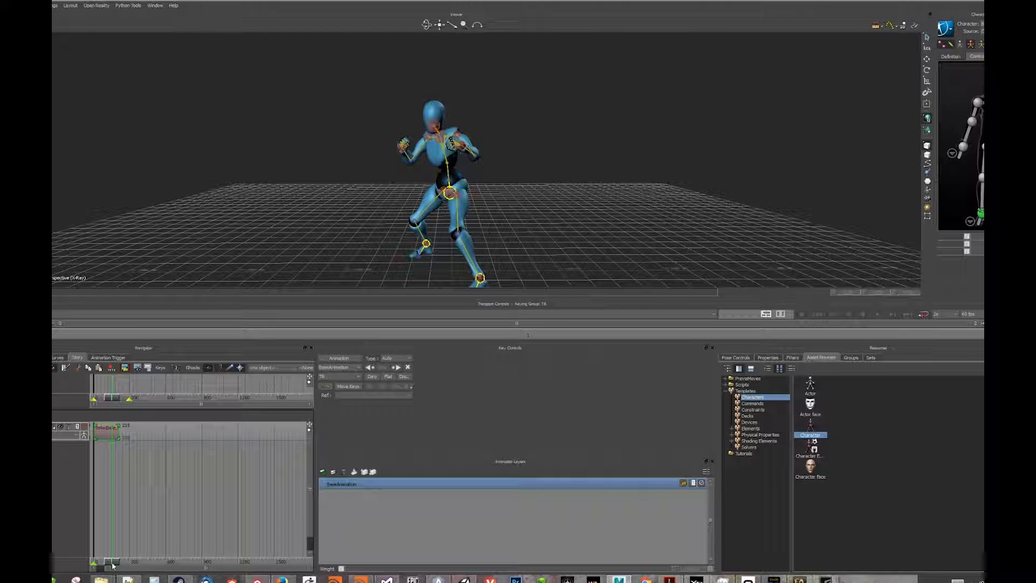
mouse_move(113, 565)
left_mouse_down()
mouse_move(96, 564)
mouse_move(122, 560)
left_mouse_up()
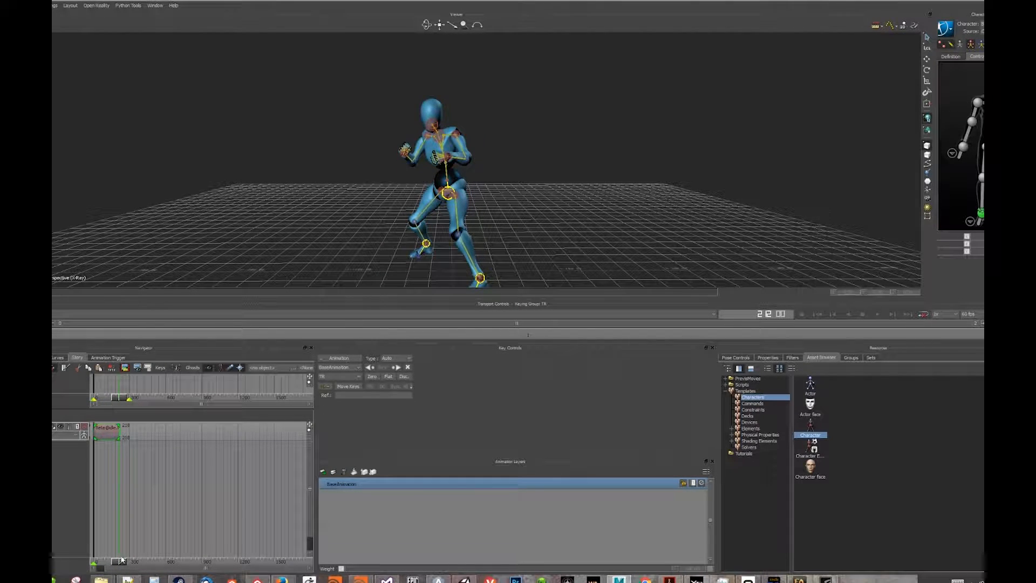
right_click(141, 433)
mouse_move(198, 223)
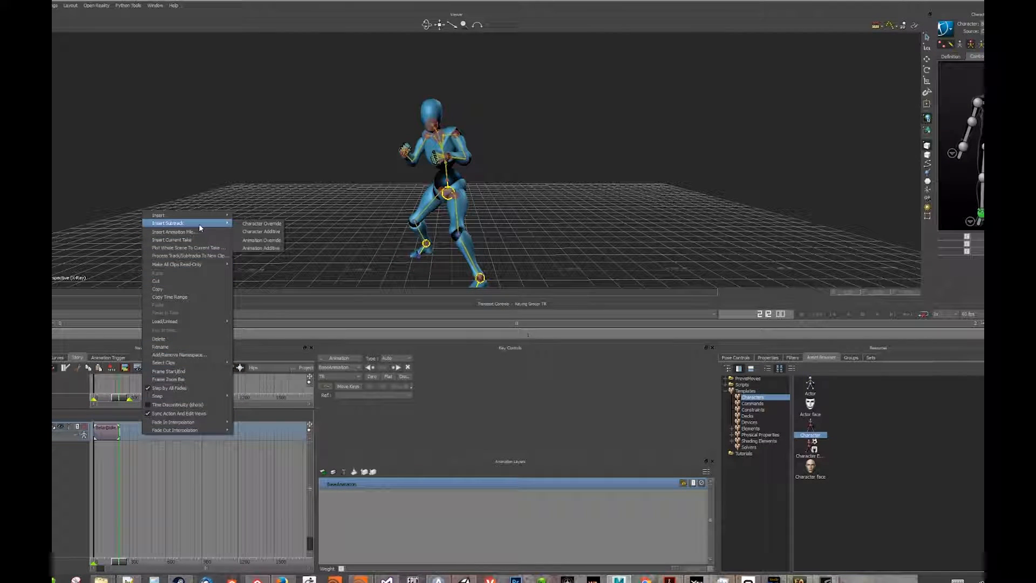
left_click(202, 231)
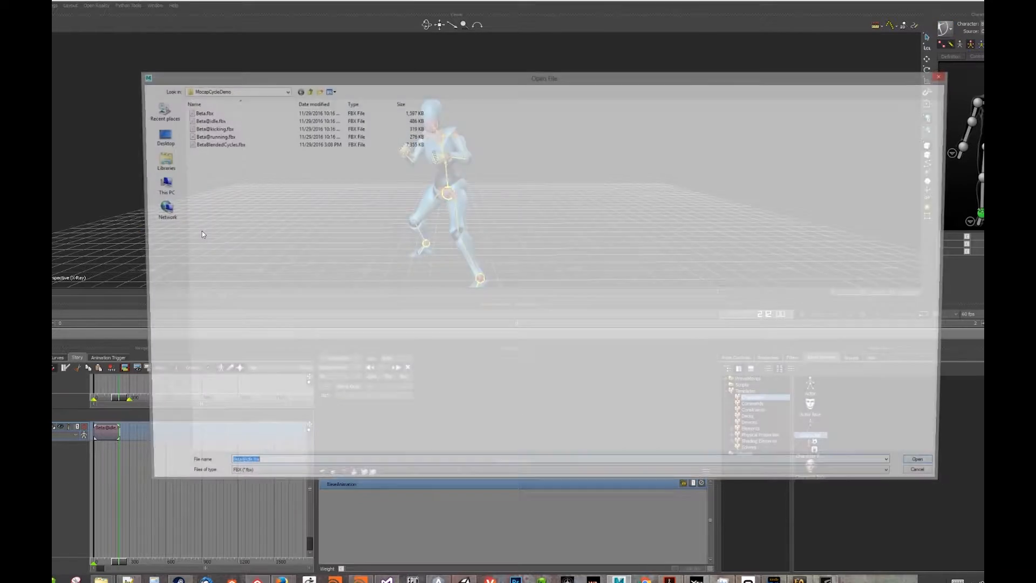
left_click(206, 129)
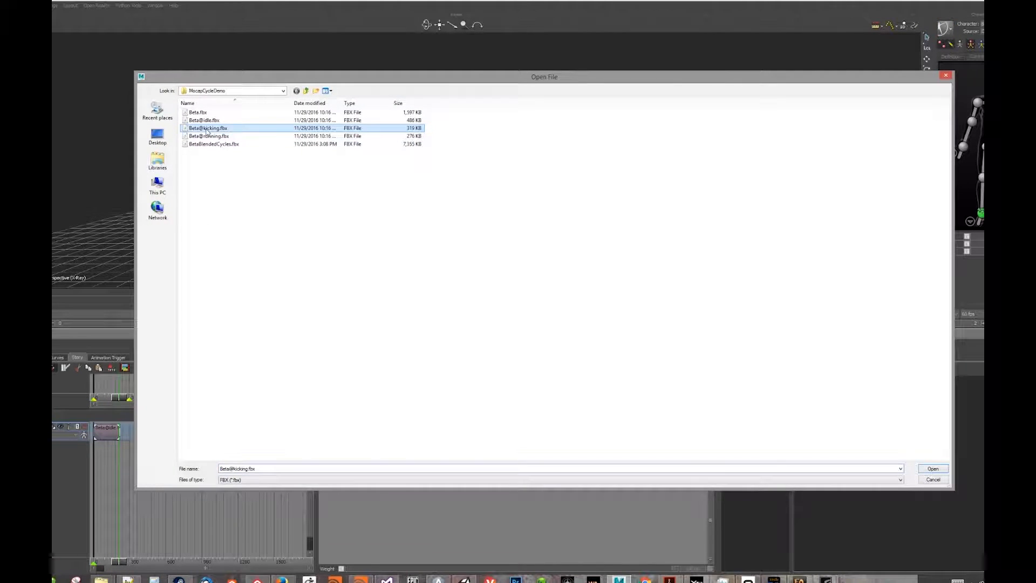
key("Return")
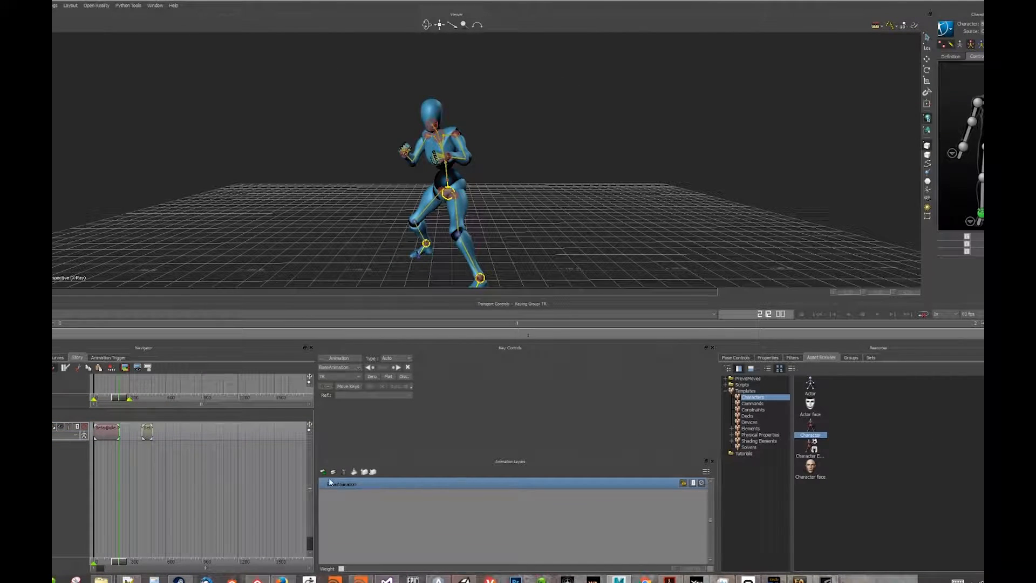
left_click_drag(146, 437, 120, 436)
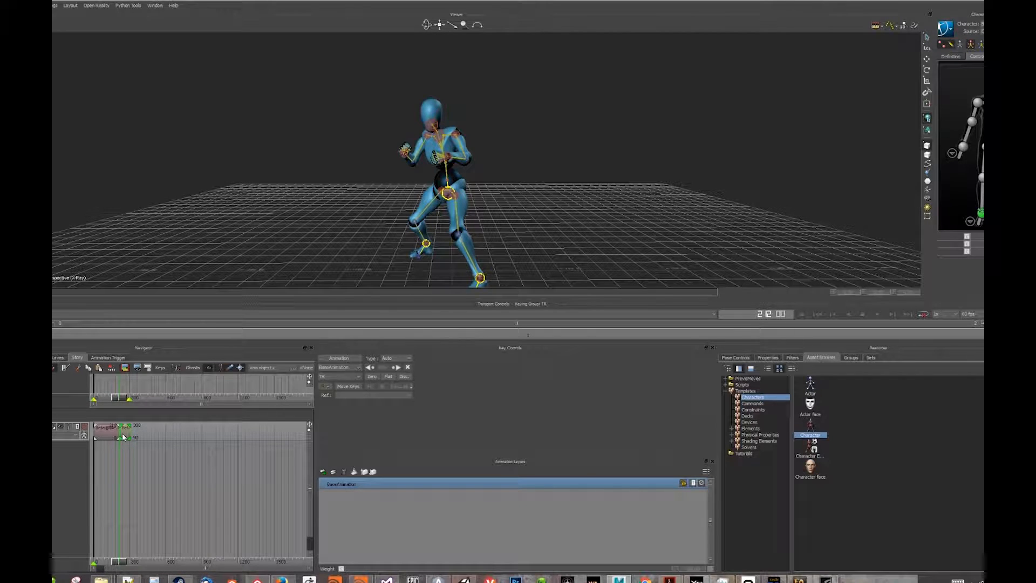
- Scrub through the idle-to-kick transition and overlap the start of the kicking clip slightly with the idle clip's end
mouse_move(122, 562)
left_mouse_down()
mouse_move(112, 560)
mouse_move(129, 558)
mouse_move(121, 558)
left_mouse_up()
middle_click_drag(363, 254, 364, 218, "alt")
left_click_drag(418, 249, 476, 249, "alt")
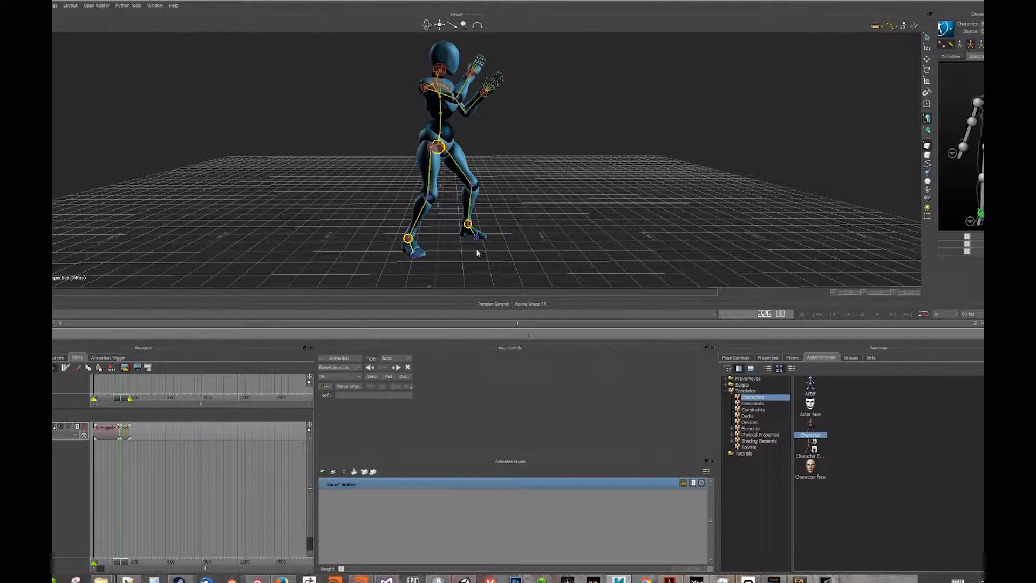
left_click_drag(118, 558, 119, 564)
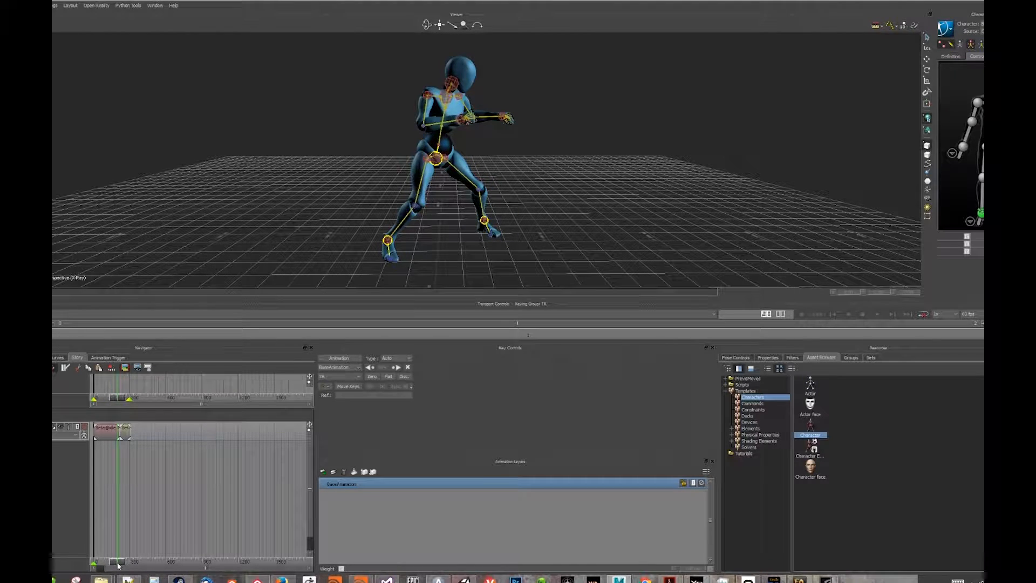
left_click_drag(118, 564, 118, 564)
left_click_drag(186, 476, 280, 468, "shift")
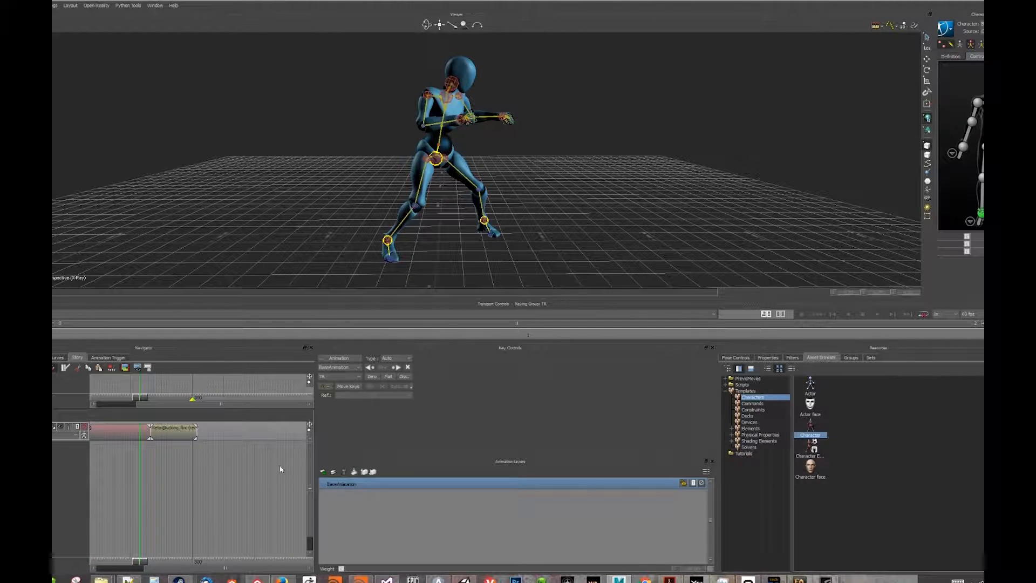
left_click_drag(175, 434, 167, 438)
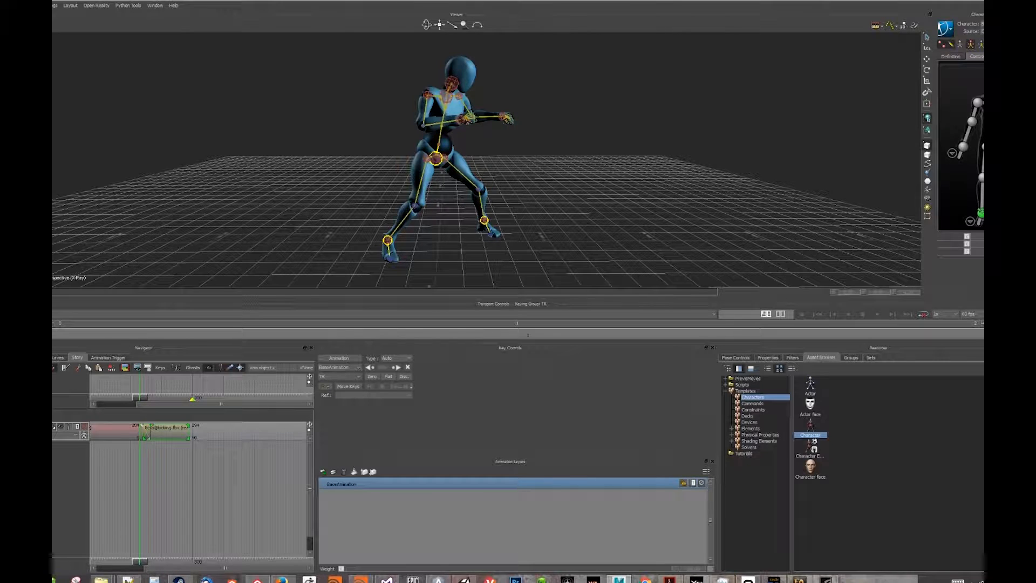
- Match the kicking clip to the previous clip on the left ankle effector, using XYZ translation between the previous and selected clips
left_click_drag(138, 564, 151, 543)
left_click_drag(398, 243, 465, 238, "ctrl+shift")
left_click(440, 223)
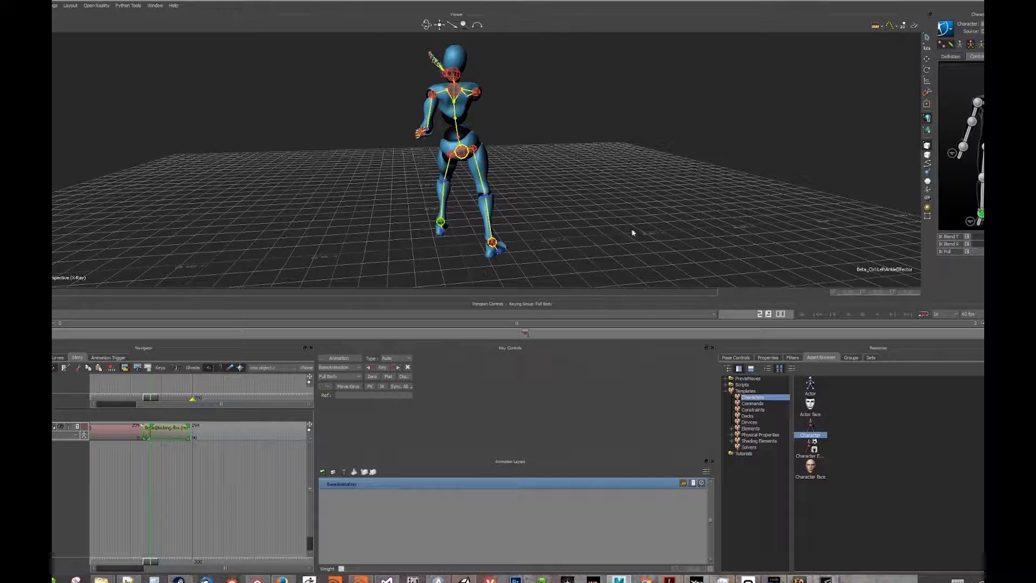
left_click_drag(392, 235, 369, 228, "ctrl+shift")
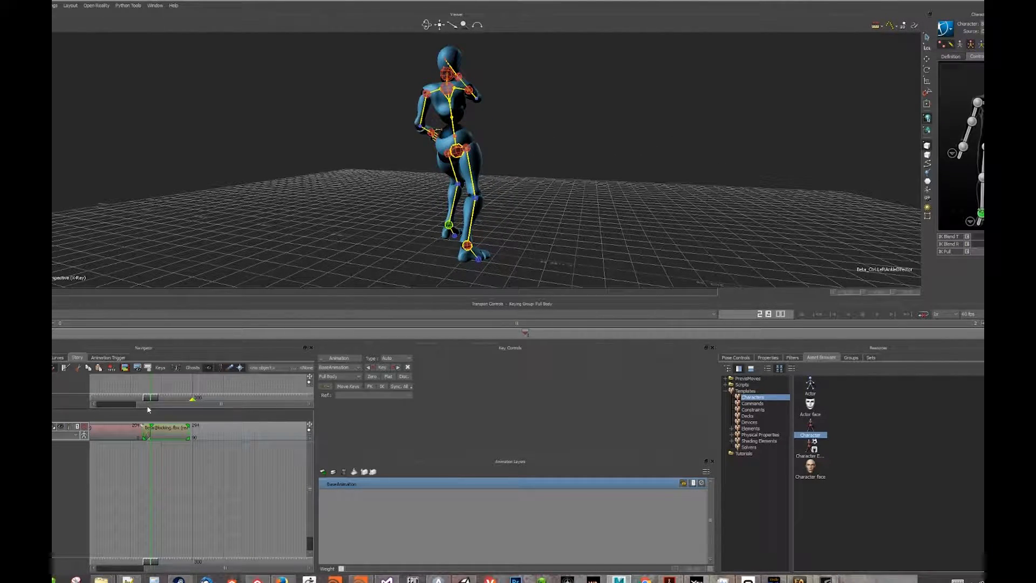
left_click_drag(315, 395, 522, 404)
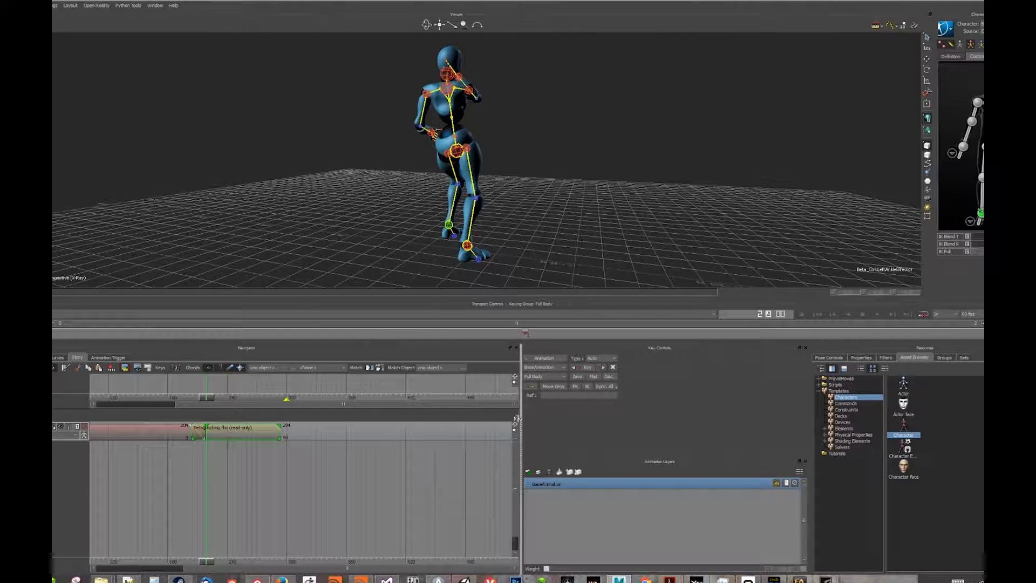
left_click(369, 367)
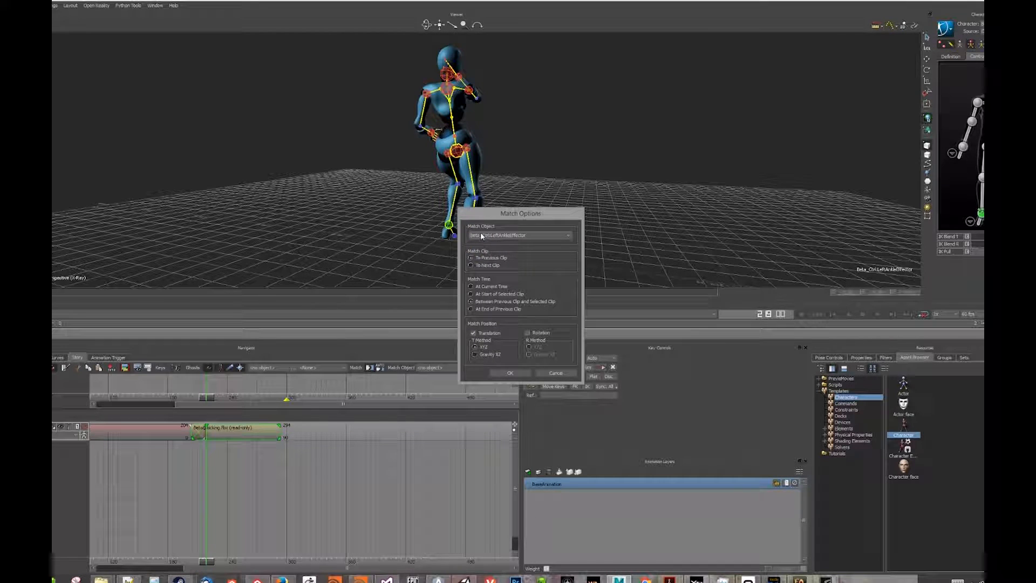
left_click_drag(506, 218, 600, 207)
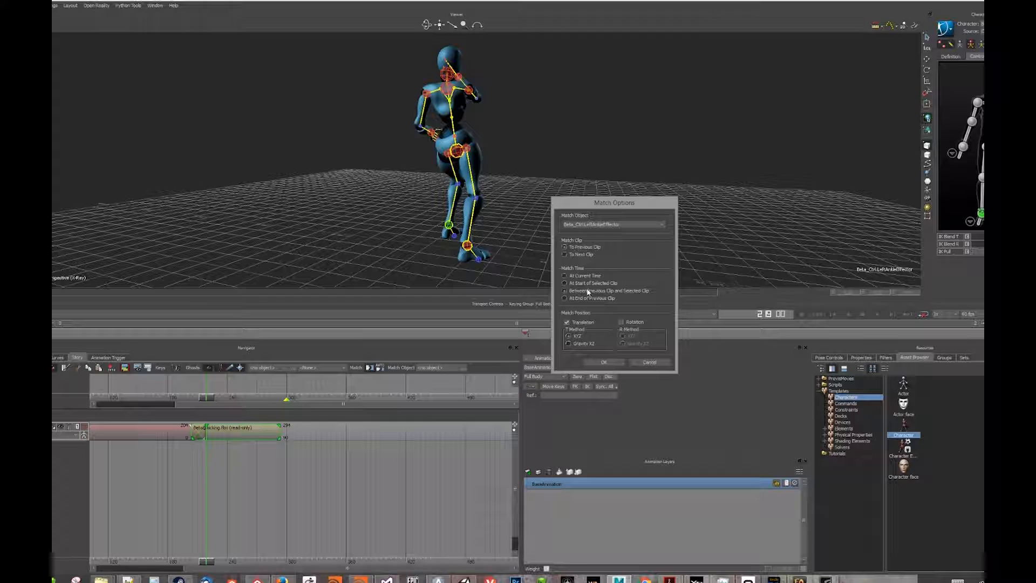
left_click(598, 366)
- Scrub through the blend and shift the kicking clip earlier so it overlaps more of the idle clip
left_click_drag(484, 274, 406, 250, "ctrl+shift")
left_click_drag(210, 398, 229, 429)
left_click_drag(189, 398, 185, 402)
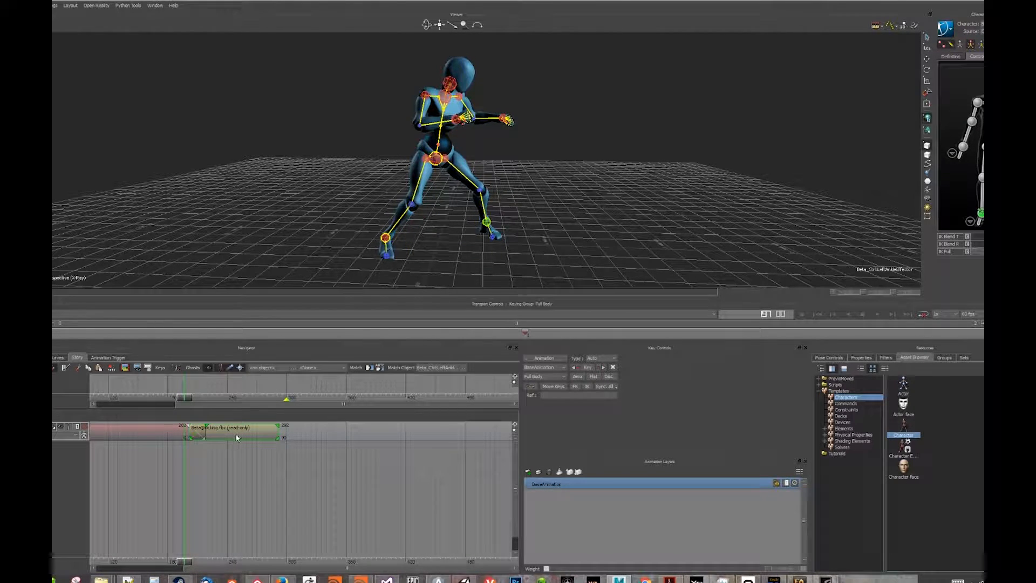
left_click_drag(235, 436, 230, 436)
mouse_move(184, 398)
left_mouse_down()
mouse_move(224, 398)
mouse_move(198, 398)
left_mouse_up()
left_click_drag(236, 430, 250, 425)
left_click_drag(192, 397, 224, 405)
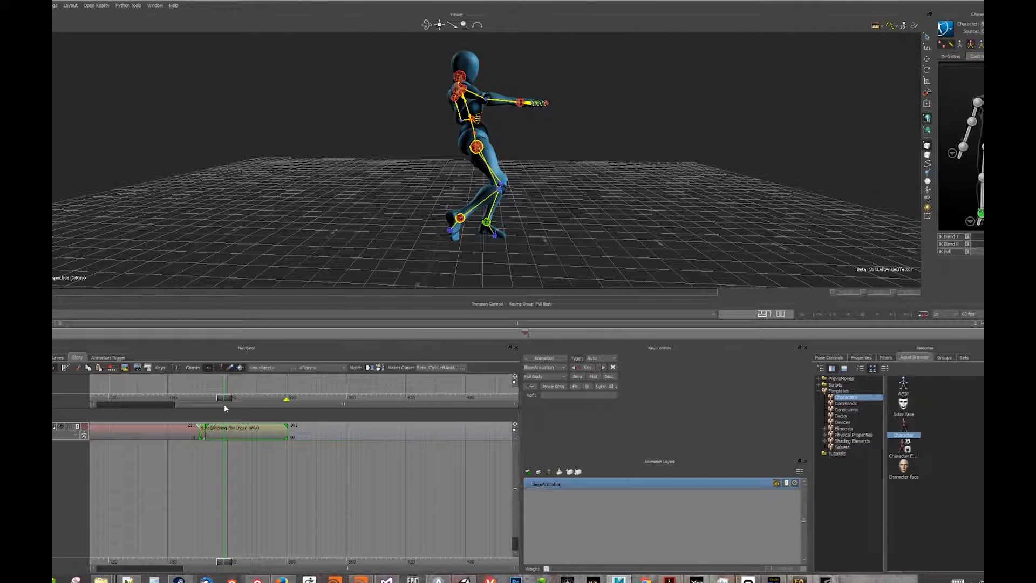
left_click_drag(243, 428, 208, 422)
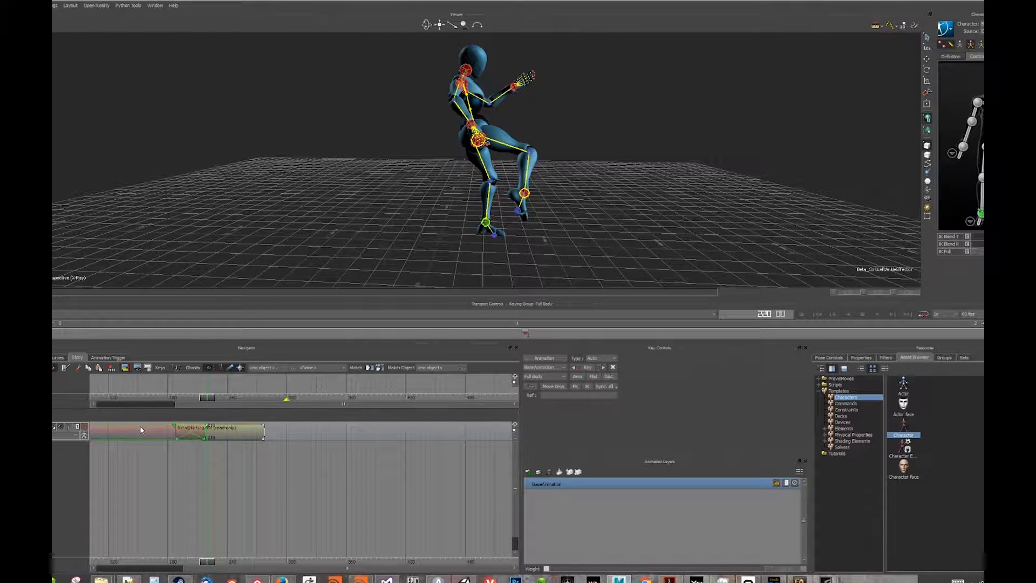
- Paste a copy of the idle clip on the track and position it so its start overlaps the kicking clip's end
left_click_drag(144, 455, 189, 482, "shift")
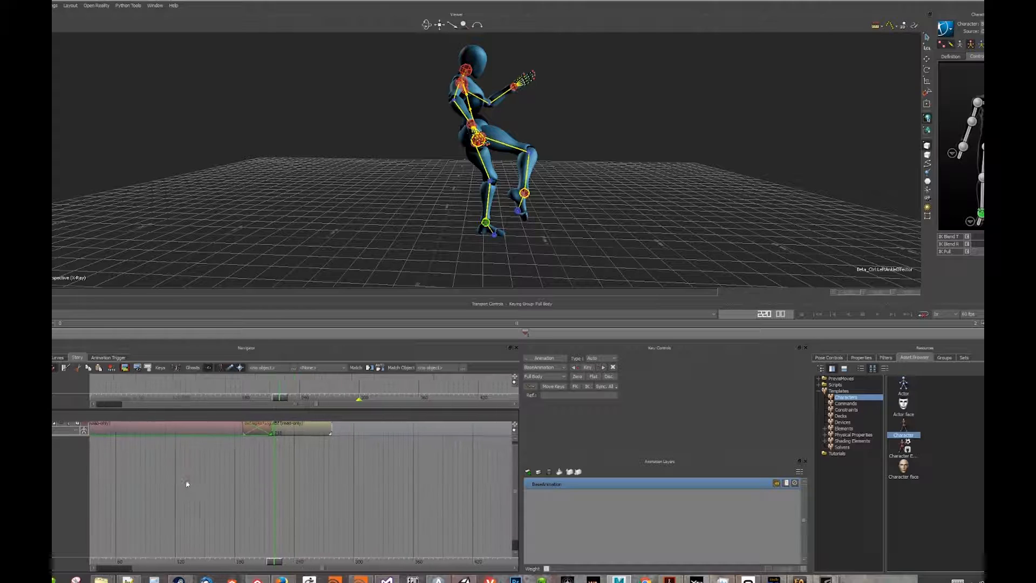
key("ctrl+v")
left_click_drag(393, 458, 339, 475, "shift")
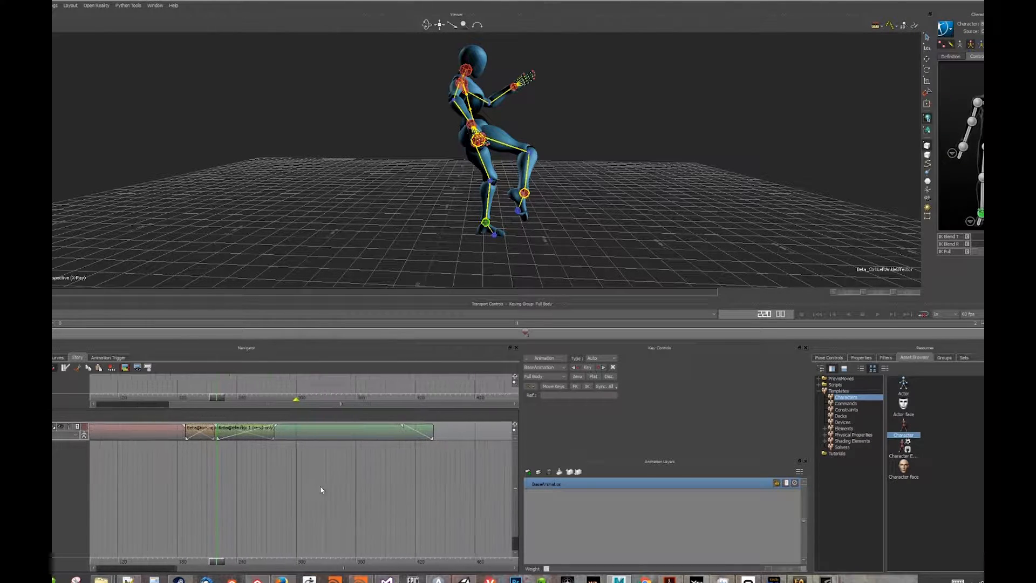
left_click_drag(342, 437, 372, 438)
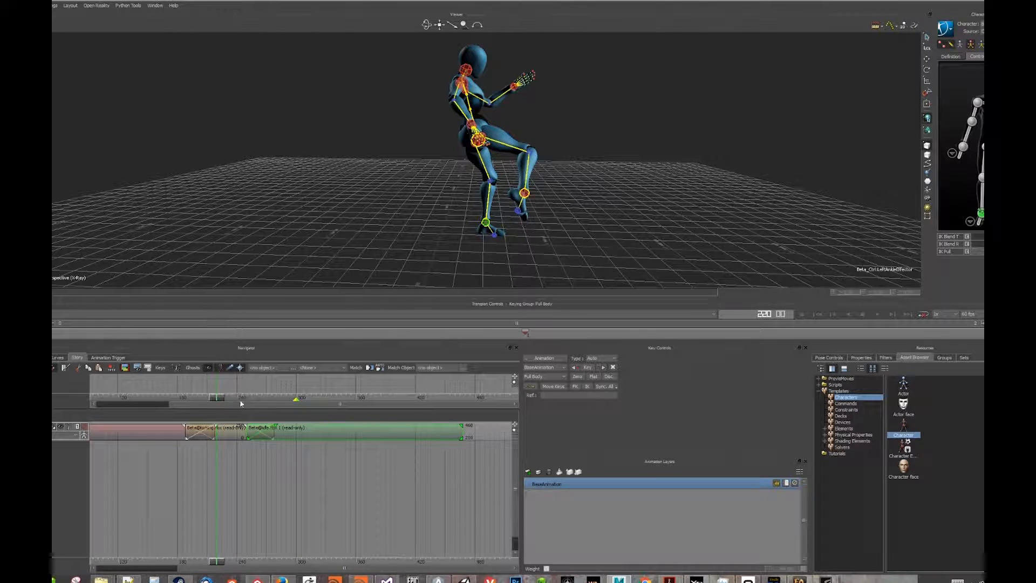
- Scrub through the kick-to-idle blend and move the second idle clip earlier to lengthen its overlap with the kick
left_click_drag(219, 397, 267, 401)
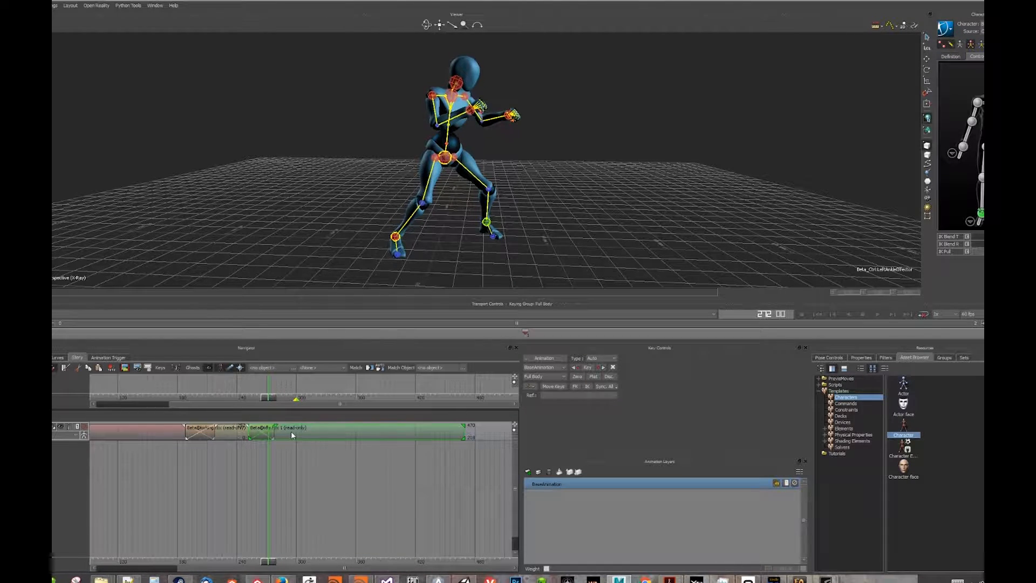
left_click_drag(288, 432, 234, 414)
left_click_drag(309, 430, 304, 431)
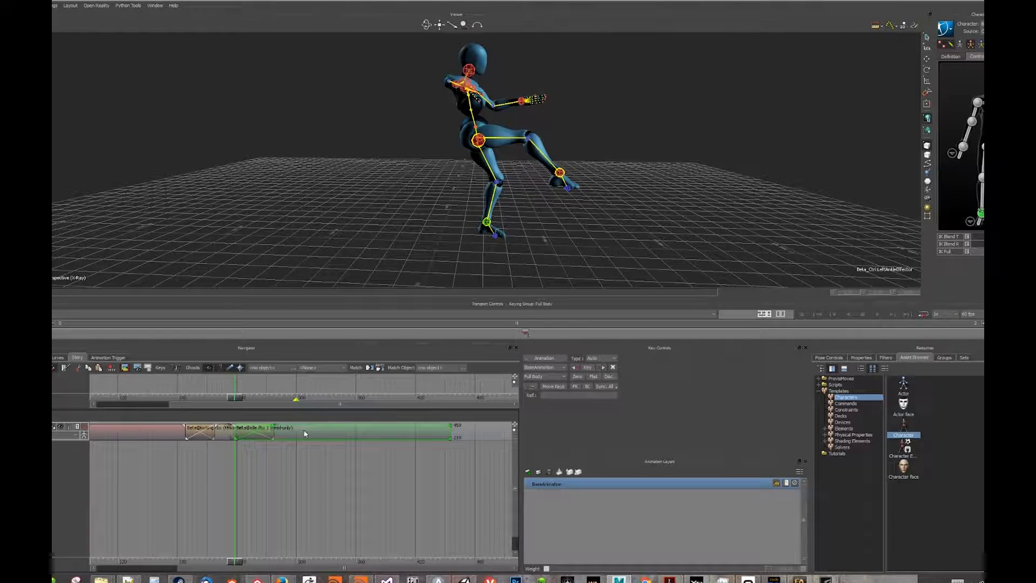
left_click_drag(237, 398, 256, 442)
- Razor the first idle clip where the kicking clip begins and delete the portion before the cut
left_click(215, 476)
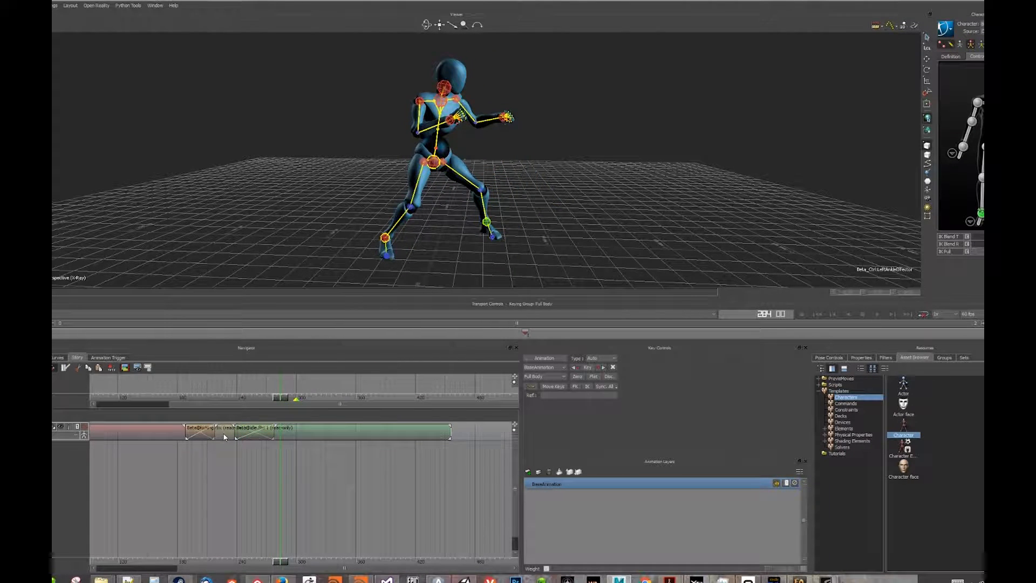
left_click(229, 432)
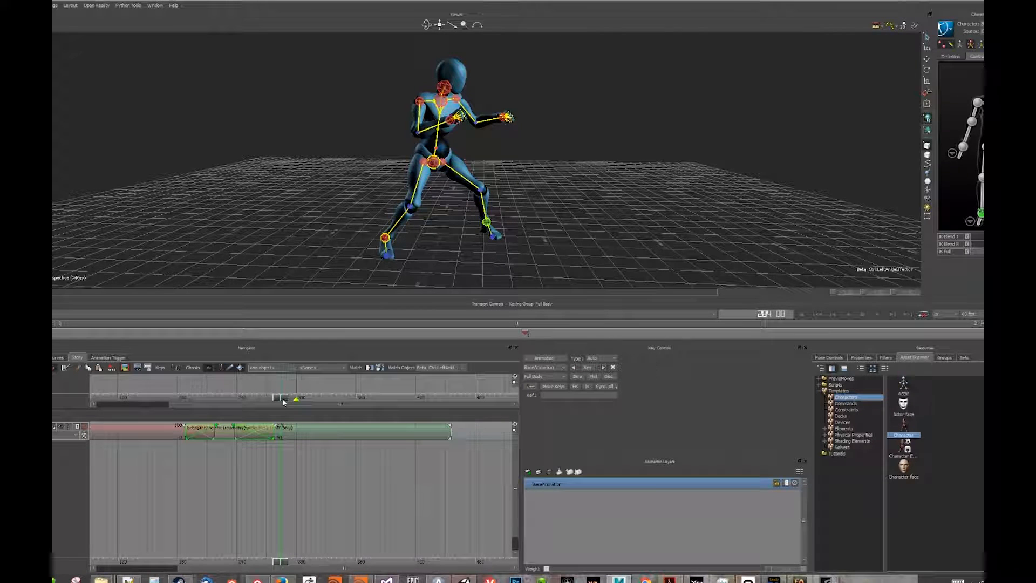
left_click_drag(283, 401, 187, 435)
left_click(162, 435)
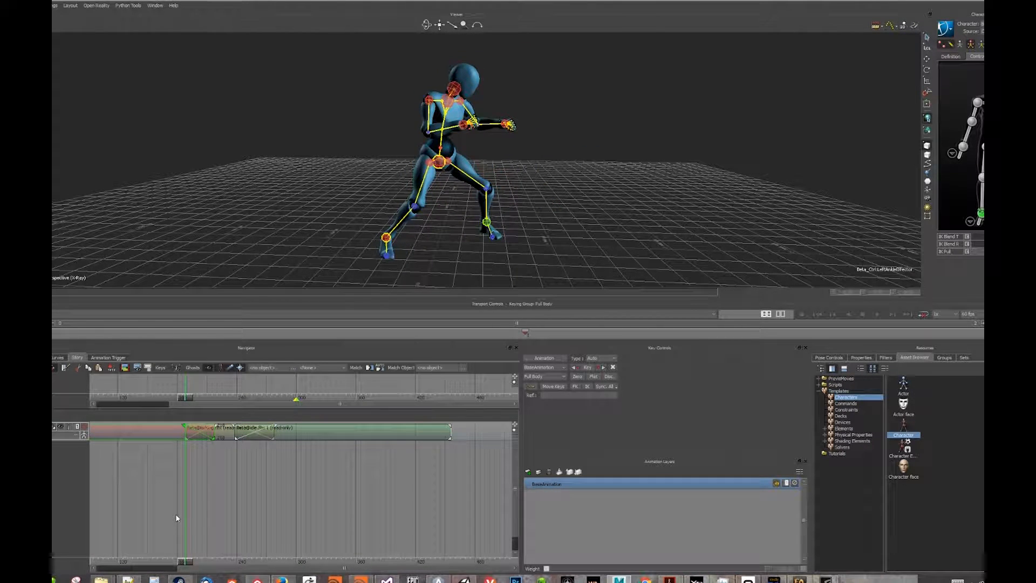
left_click_drag(151, 471, 275, 468, "shift")
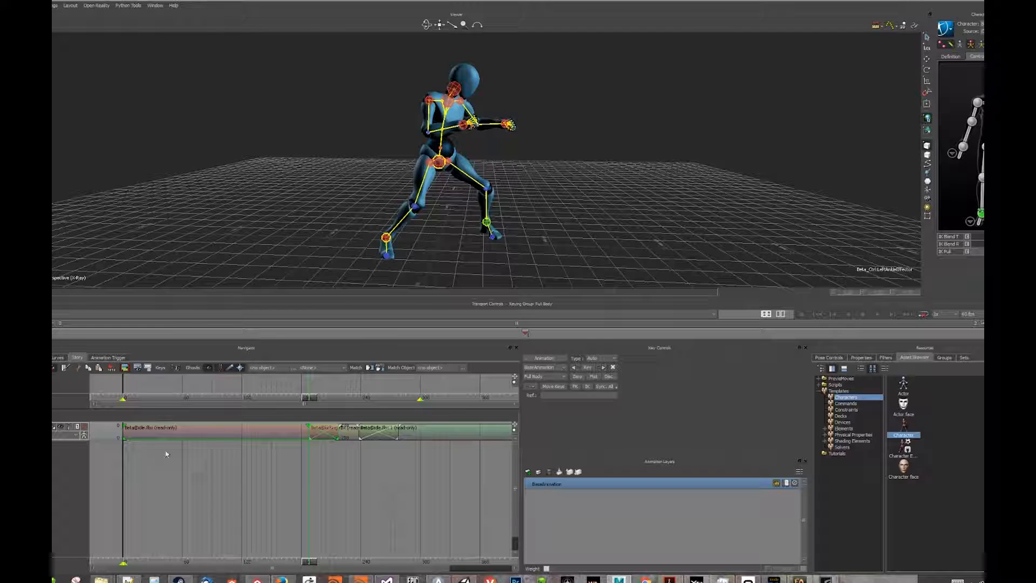
mouse_move(309, 398)
left_mouse_down()
mouse_move(299, 403)
mouse_move(308, 405)
left_mouse_up()
mouse_move(310, 564)
left_mouse_down()
mouse_move(300, 563)
mouse_move(309, 564)
left_mouse_up()
left_click(66, 367)
left_click(268, 465)
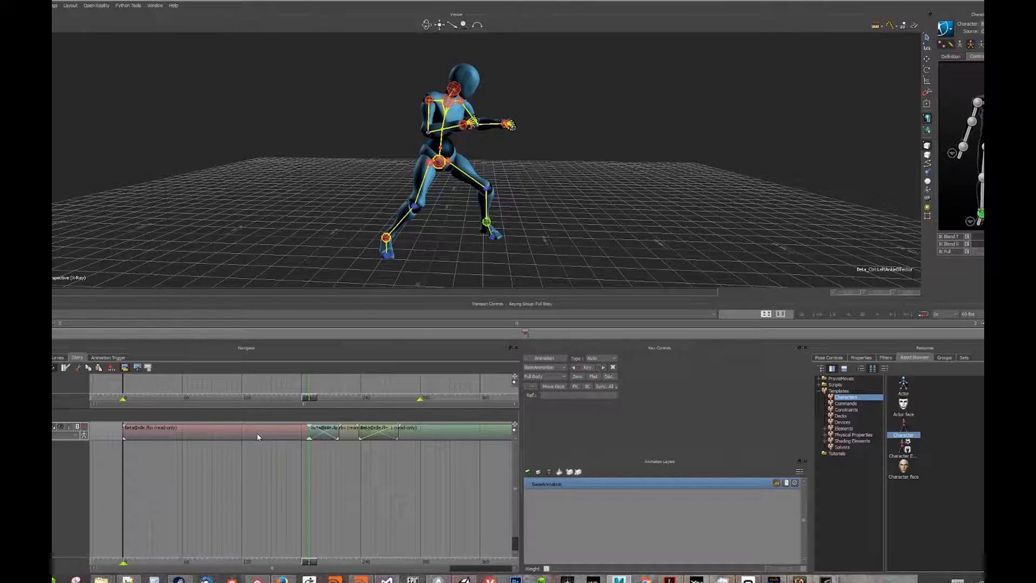
left_click(204, 434)
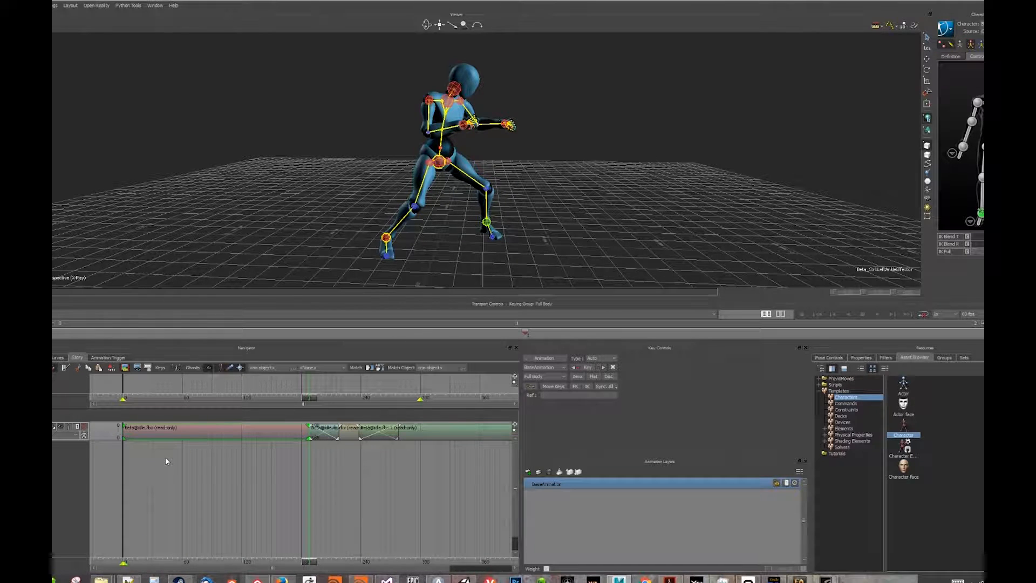
key("Delete")
- Razor the second idle clip at frame 278, where the kicking clip ends, and delete the portion after the cut
middle_click_drag(330, 498, 230, 506, "alt")
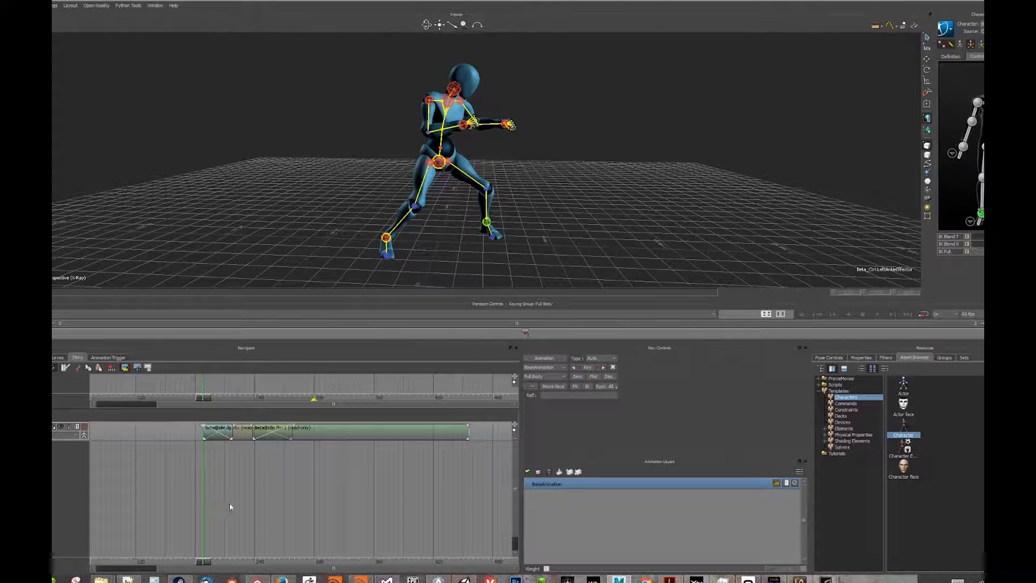
left_click_drag(205, 398, 291, 401)
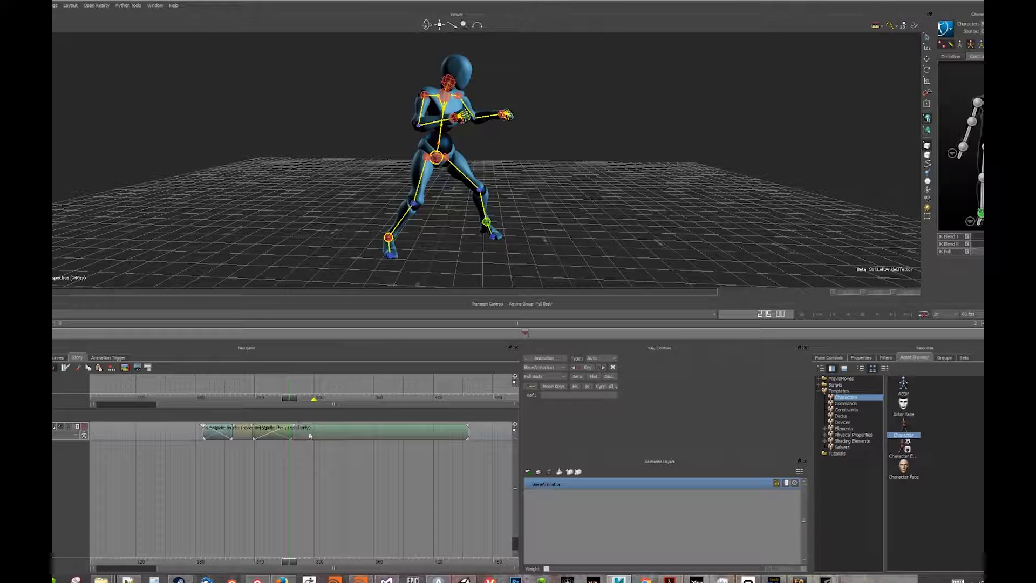
left_click(309, 432)
left_click_drag(289, 400, 293, 400)
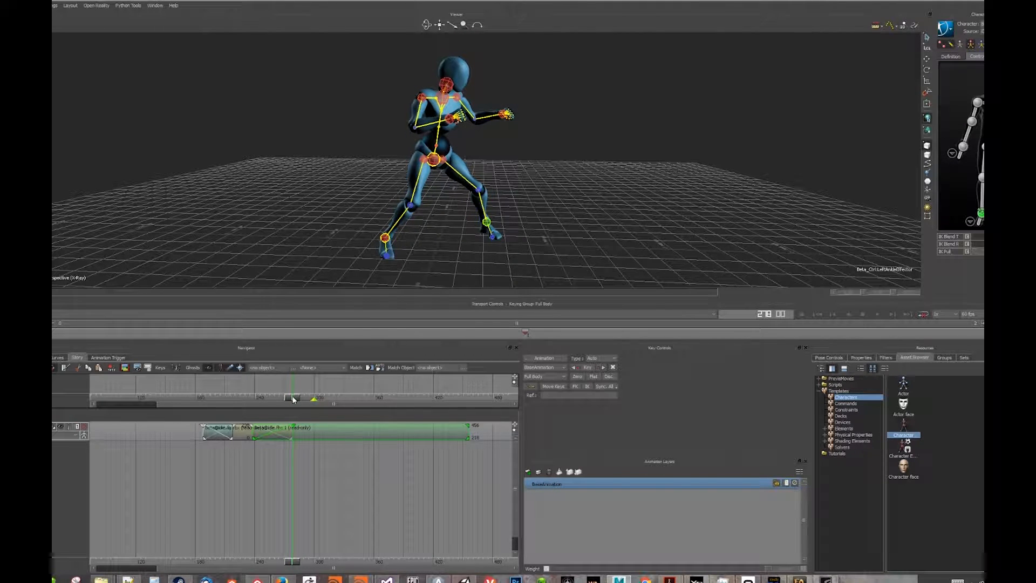
left_click(64, 370)
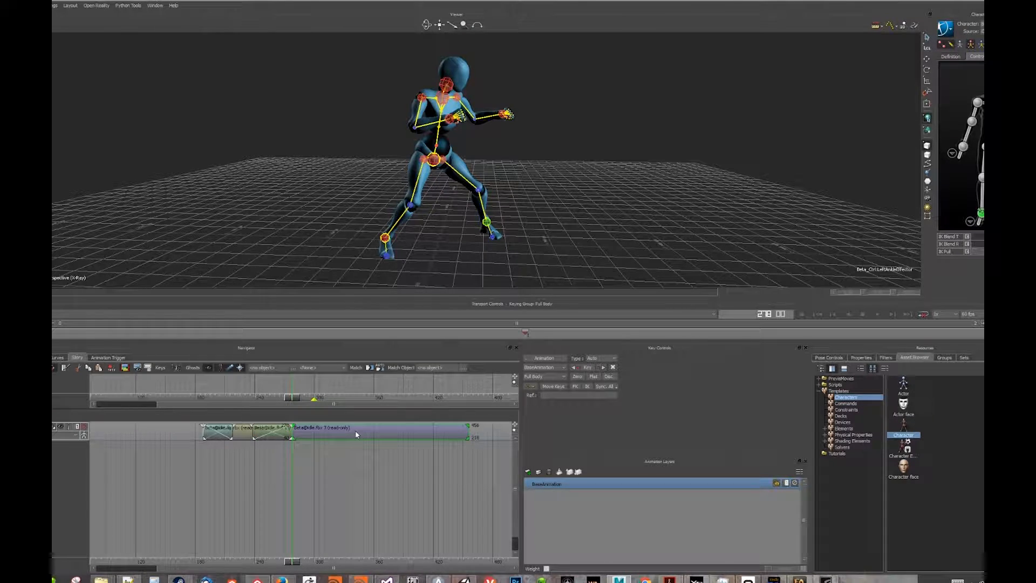
key("Delete")
- Move the remaining blended idle-kick-idle clips together to the start of the timeline at frame 0
left_click_drag(241, 484, 354, 485, "shift")
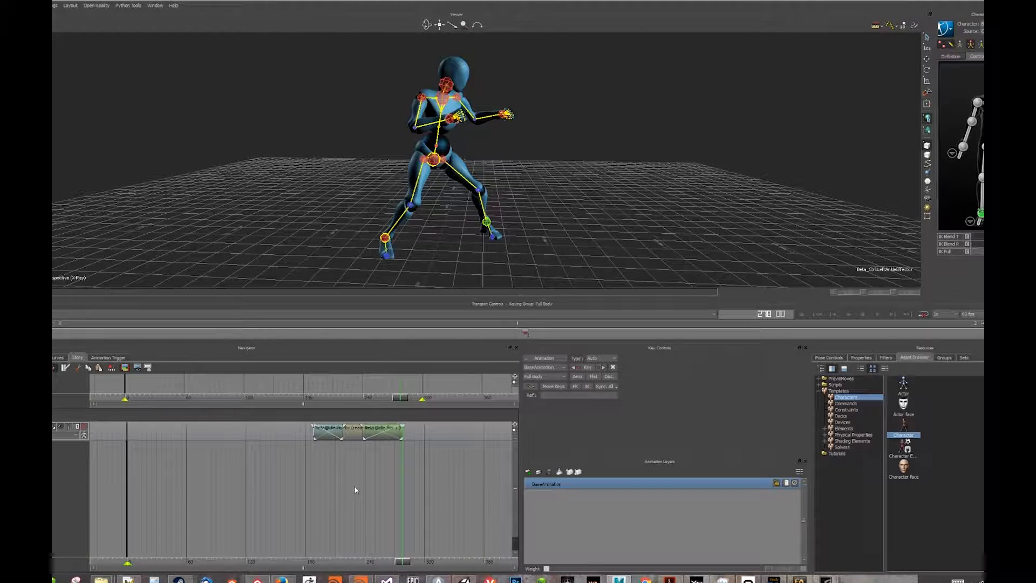
left_click(354, 436)
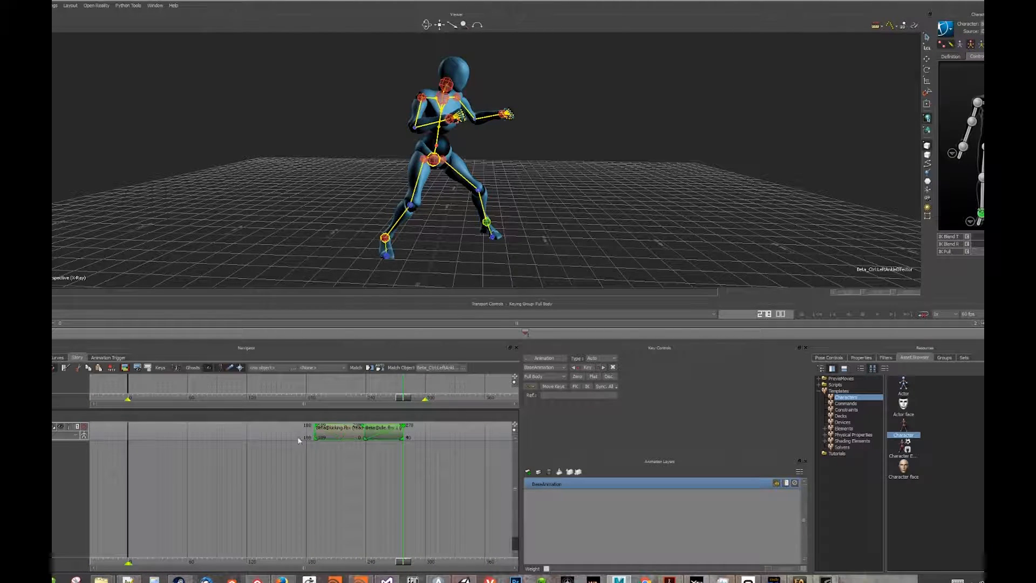
left_click_drag(360, 435, 171, 442)
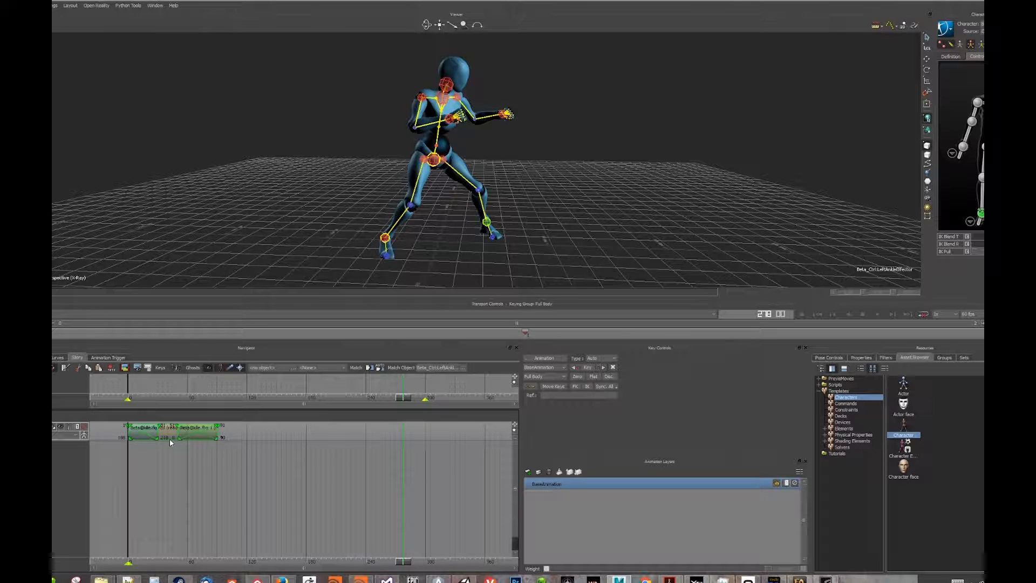
- Move the blended idle-kick-idle clips slightly earlier so the first idle clip starts exactly at frame 0
left_click_drag(410, 399, 129, 401)
left_click_drag(143, 461, 467, 450, "ctrl")
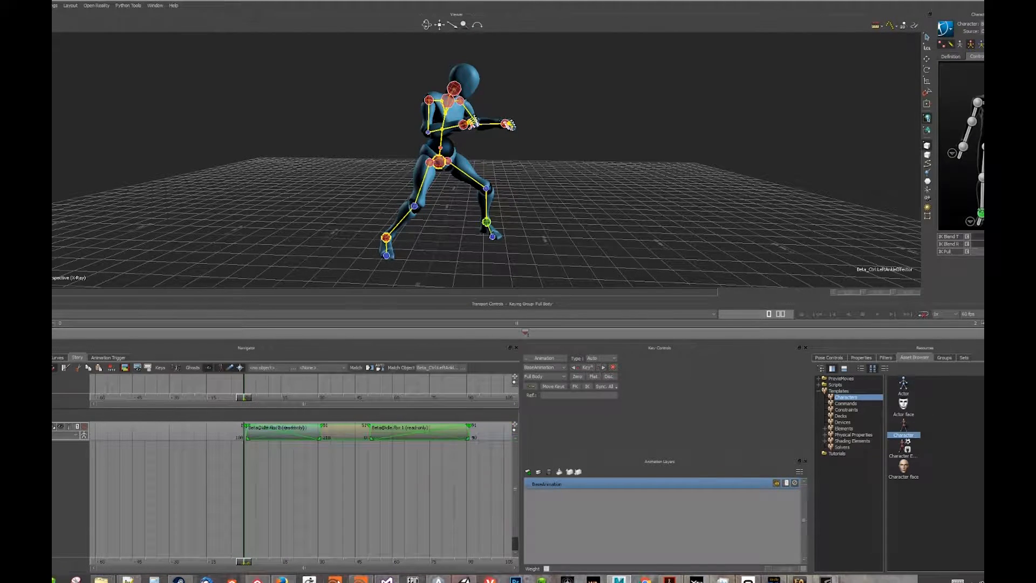
left_click_drag(339, 431, 325, 430)
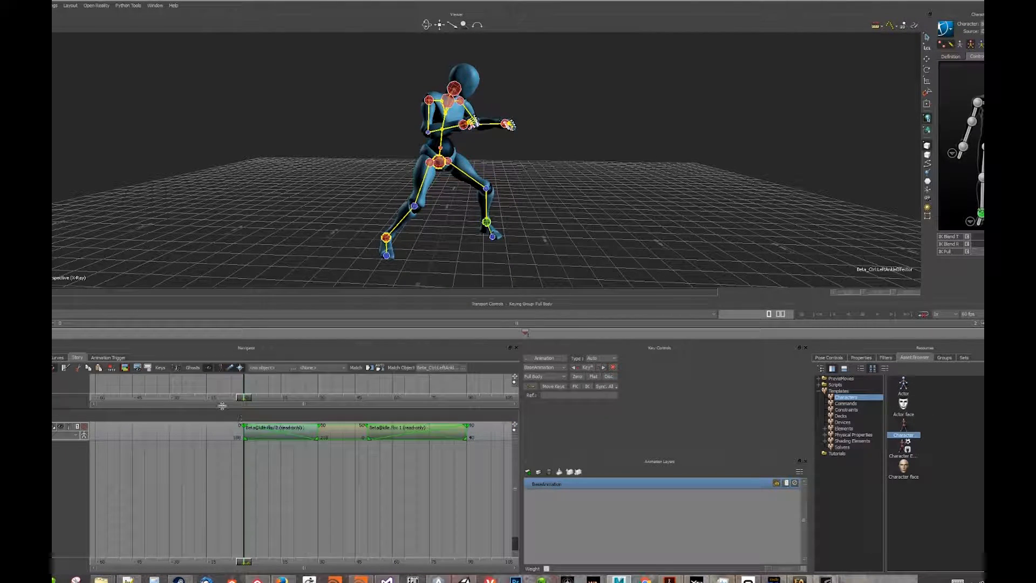
left_click_drag(239, 398, 271, 405)
left_click_drag(272, 448, 103, 458, "ctrl")
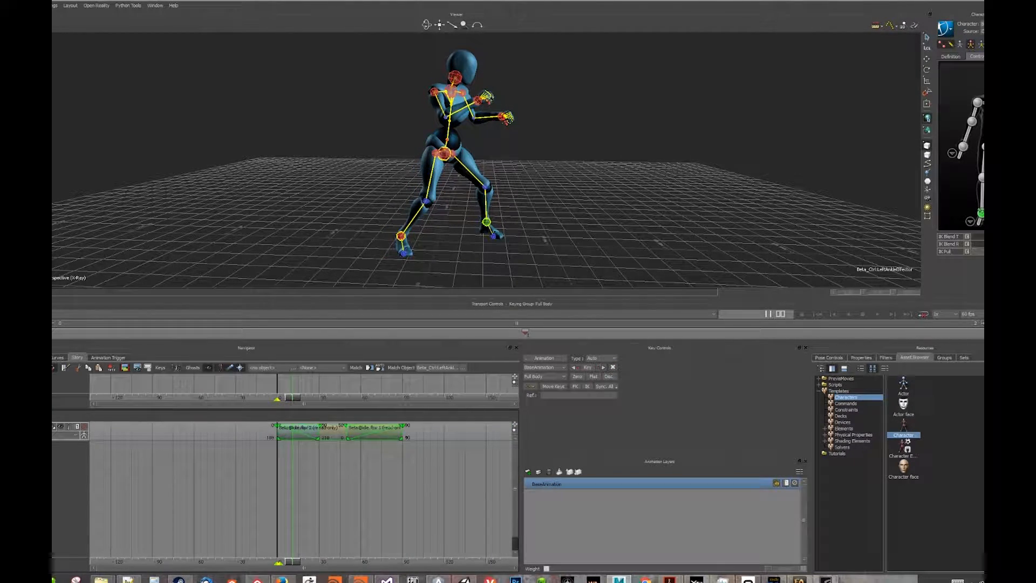
left_click_drag(392, 479, 200, 501, "ctrl")
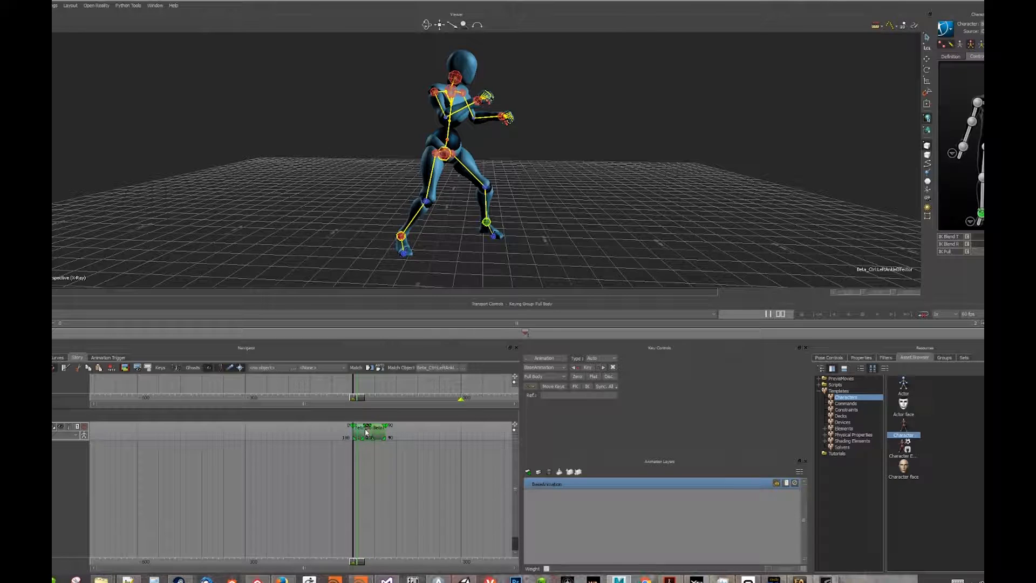
left_click_drag(369, 433, 788, 466)
left_click_drag(281, 488, 98, 517, "shift")
left_click_drag(420, 491, 329, 541, "shift")
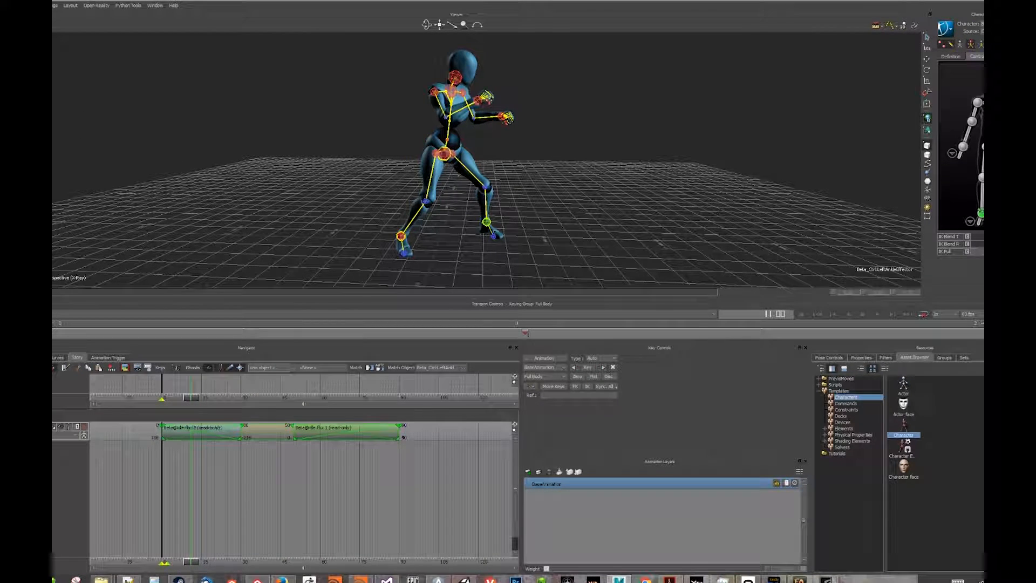
- Check the mouse and keyboard interaction mode and accept Maya for MotionBuilder only
left_click(70, 6)
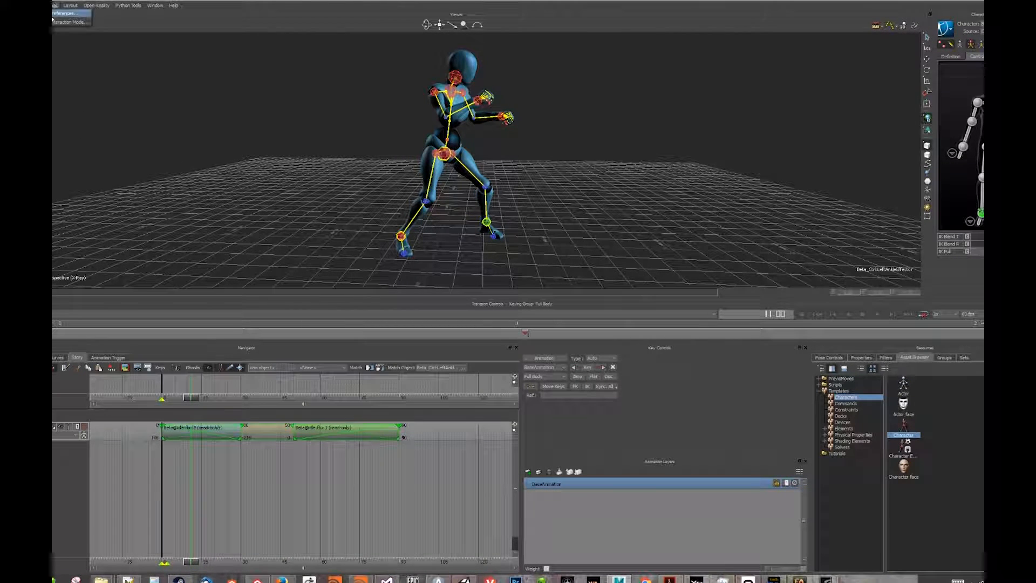
left_click(57, 23)
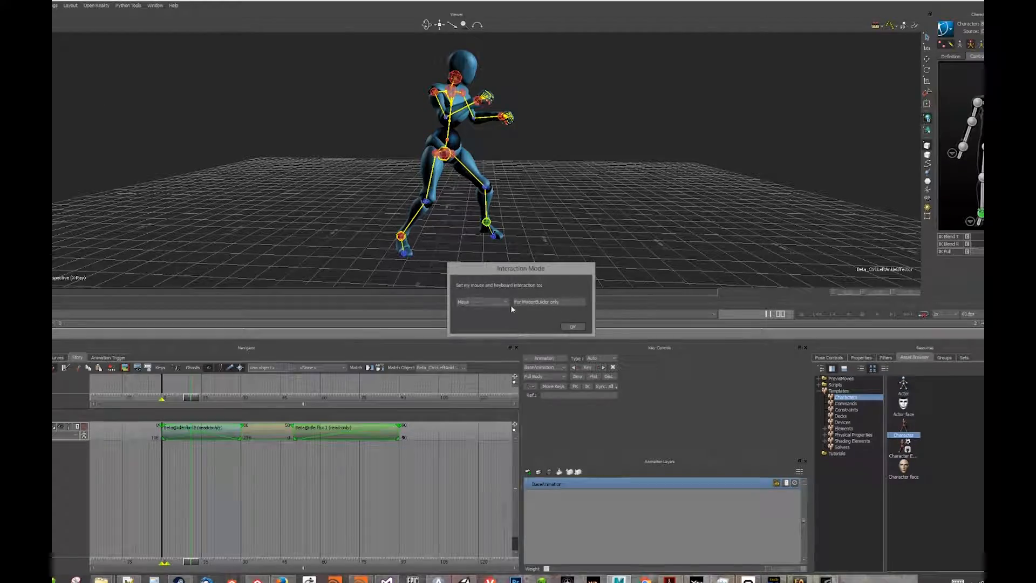
left_click(573, 327)
mouse_move(636, 217)
left_mouse_down("alt")
mouse_move(570, 224)
mouse_move(693, 257)
mouse_move(583, 218)
mouse_move(648, 221)
mouse_move(615, 219)
mouse_move(636, 219)
left_mouse_up("alt")
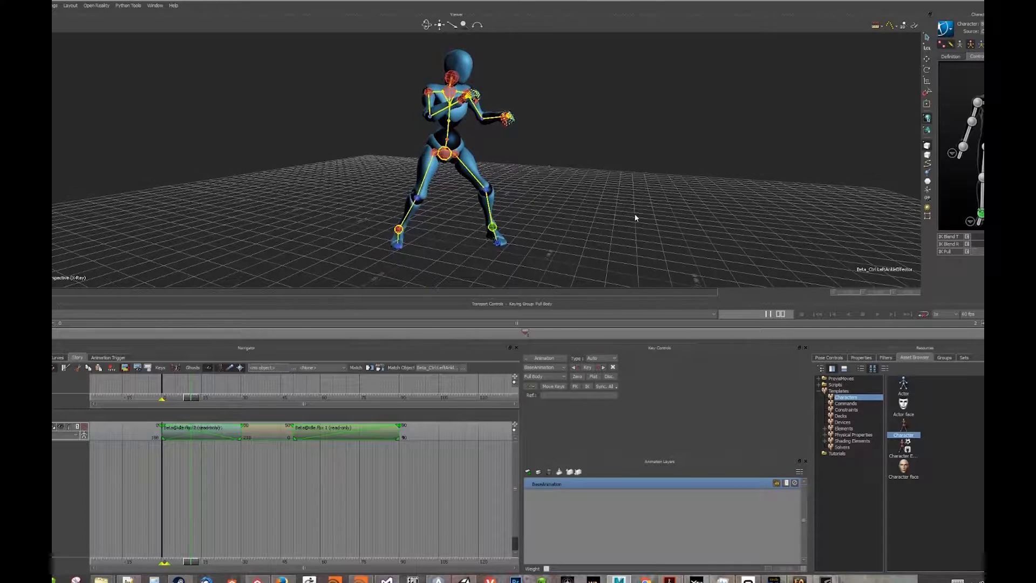
- Go to frame 0 and plot the whole Story scene to the current take with plotting on frame
left_click(324, 503)
left_click_drag(193, 398, 163, 398)
mouse_move(303, 463)
right_mouse_down("alt")
mouse_move(55, 478)
mouse_move(766, 465)
mouse_move(208, 444)
mouse_move(154, 473)
mouse_move(353, 506)
mouse_move(292, 484)
right_mouse_up("alt")
middle_click_drag(292, 484, 351, 476, "alt")
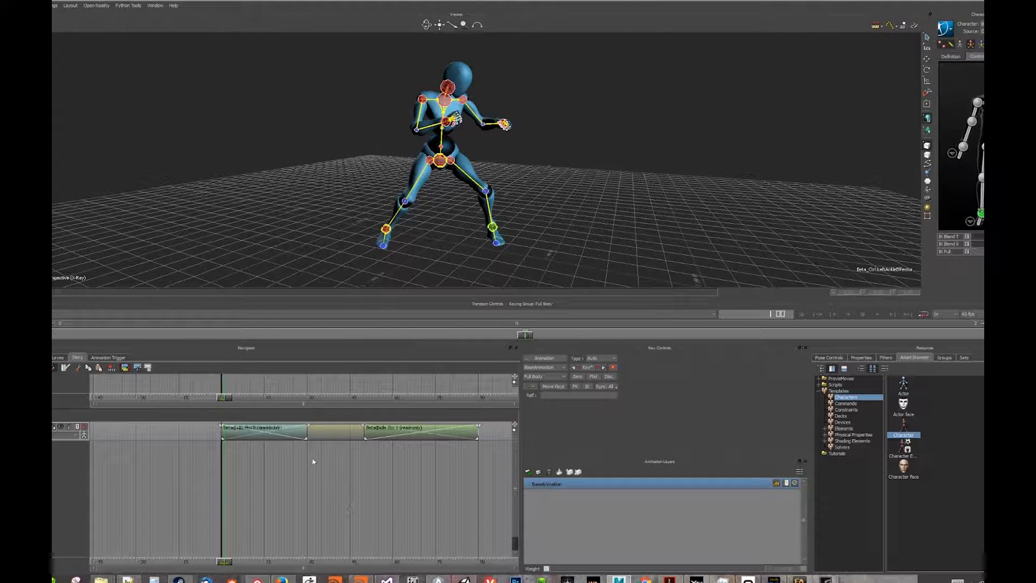
right_click(380, 494)
mouse_move(391, 486)
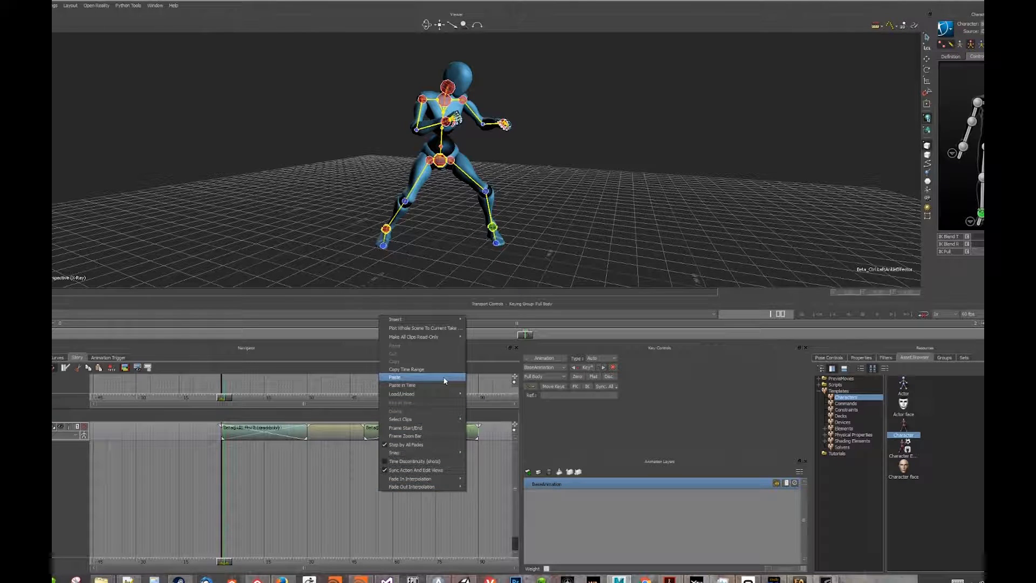
left_click(452, 329)
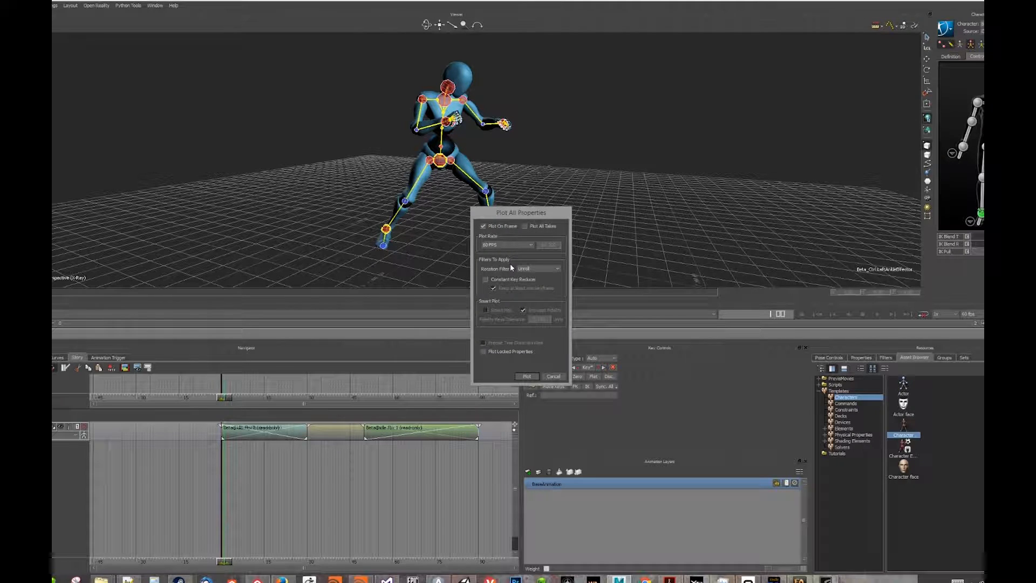
left_click(527, 377)
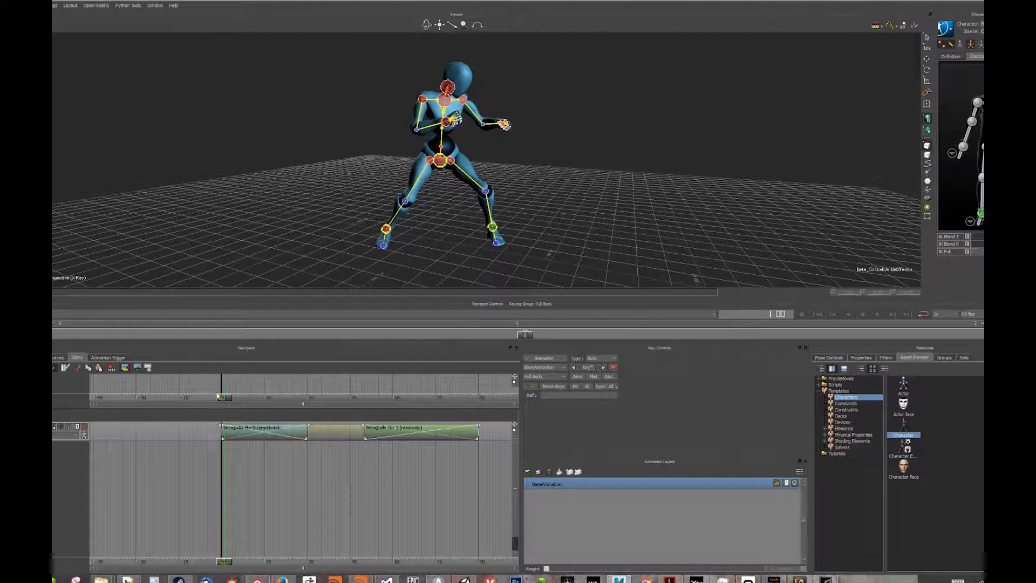
- Set the take's end to frame 90, where the second idle clip ends
left_click_drag(224, 400, 478, 398)
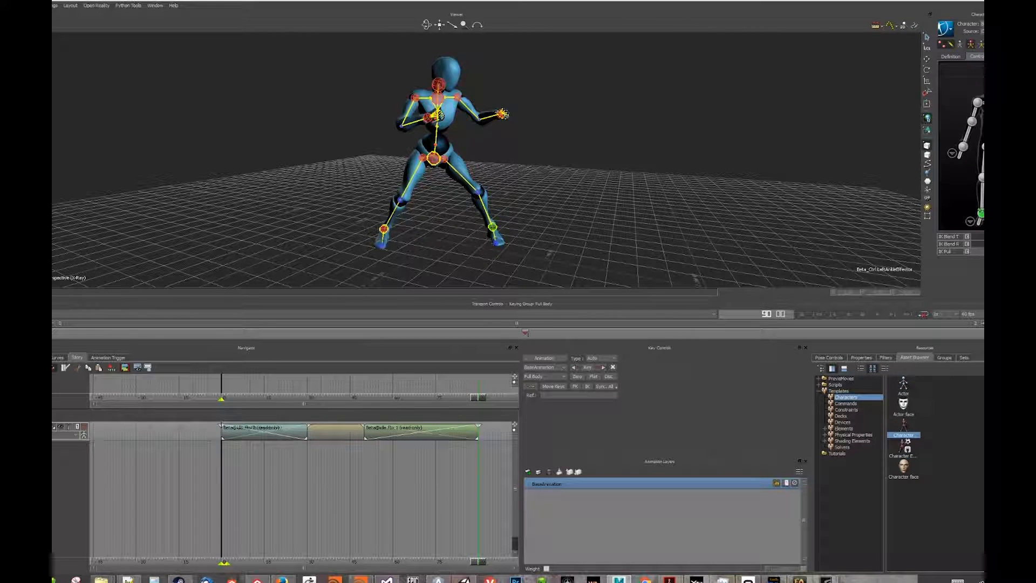
key("Return")
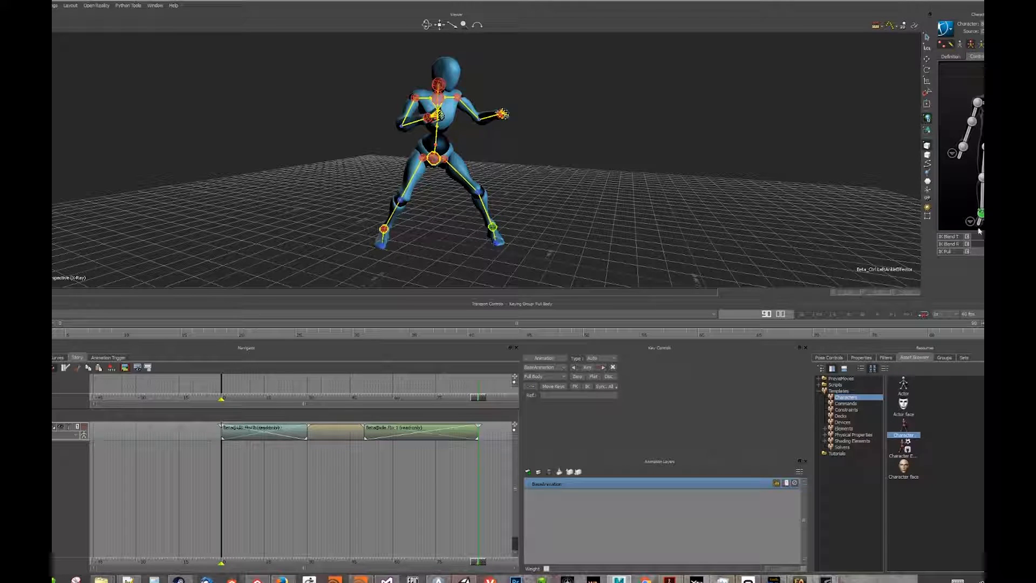
left_click(950, 180)
double_click(942, 197)
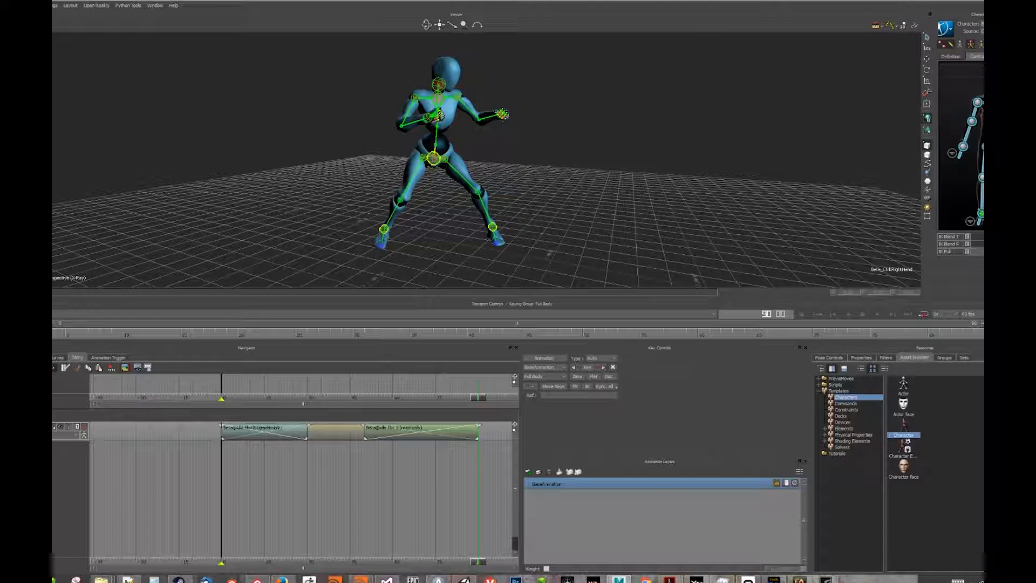
left_click(961, 79)
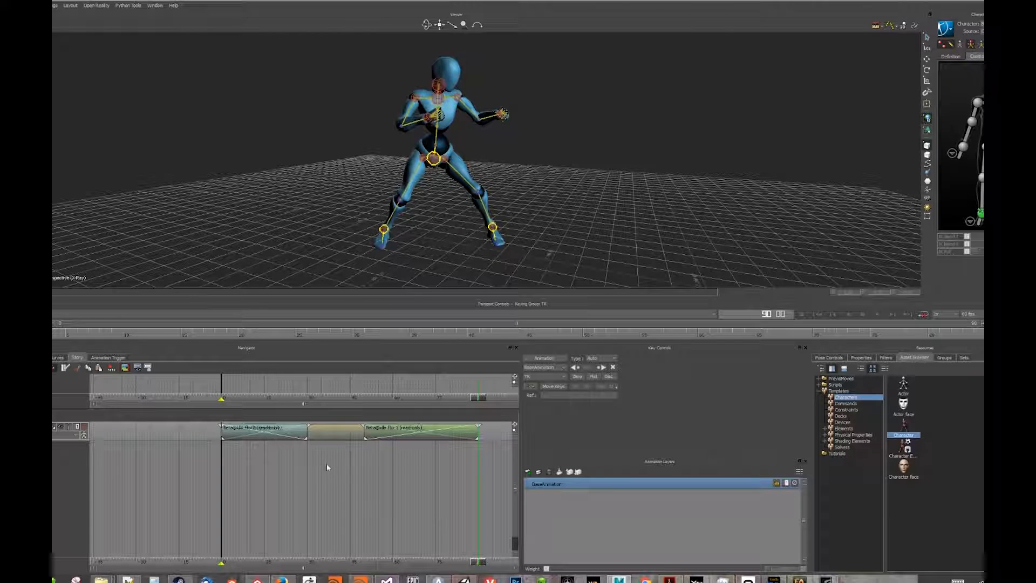
- Plot the whole Story scene to the current take at 60 FPS over the shortened range
right_click(451, 470)
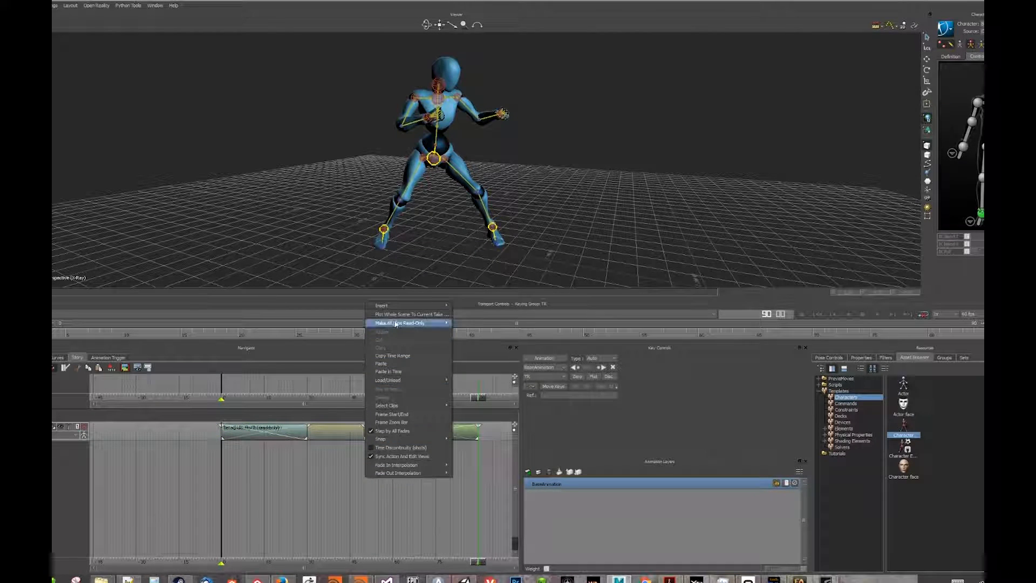
left_click(424, 314)
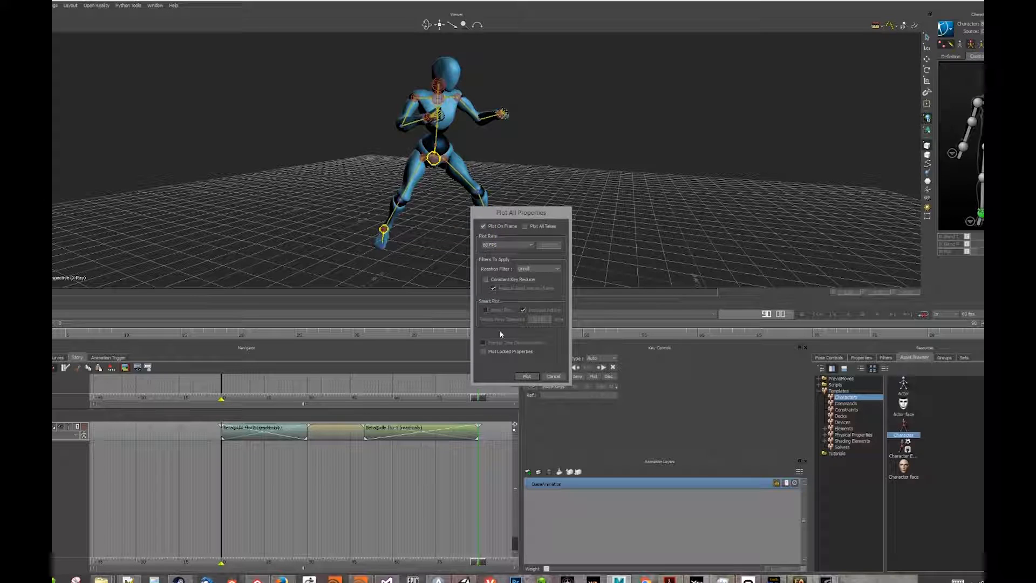
left_click(527, 378)
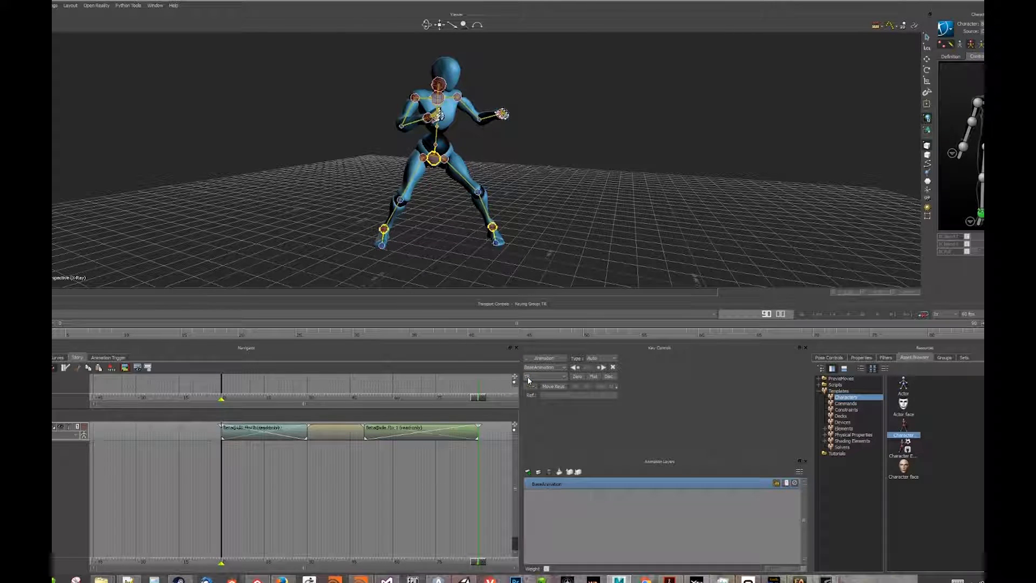
- Bake the character's animation to the skeleton
left_click(949, 31)
mouse_move(956, 73)
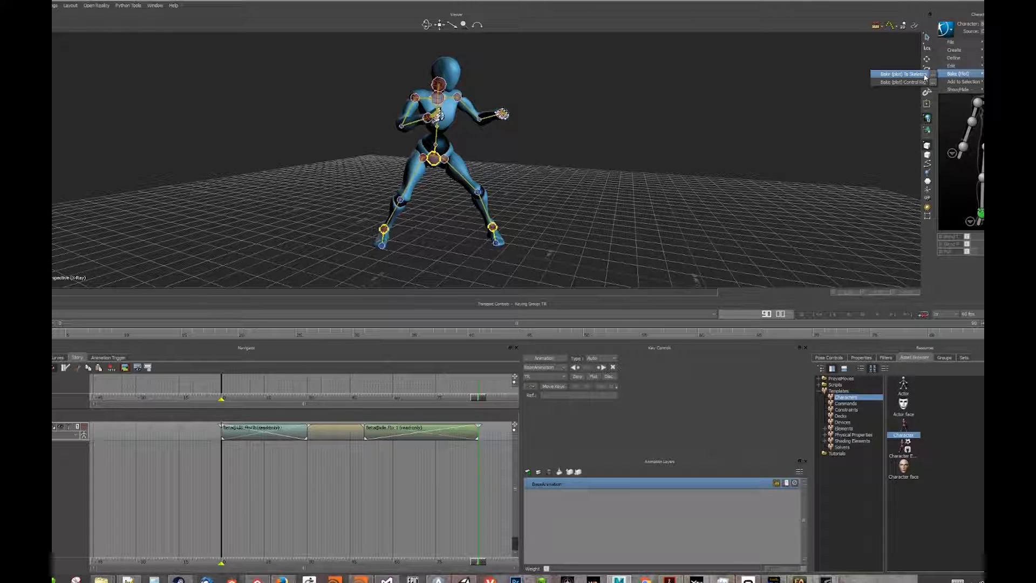
left_click(902, 74)
- Scrub the baked skeleton through the kick and update the character setting on the Story's character track
left_click_drag(1025, 335, 456, 334)
left_click(84, 436)
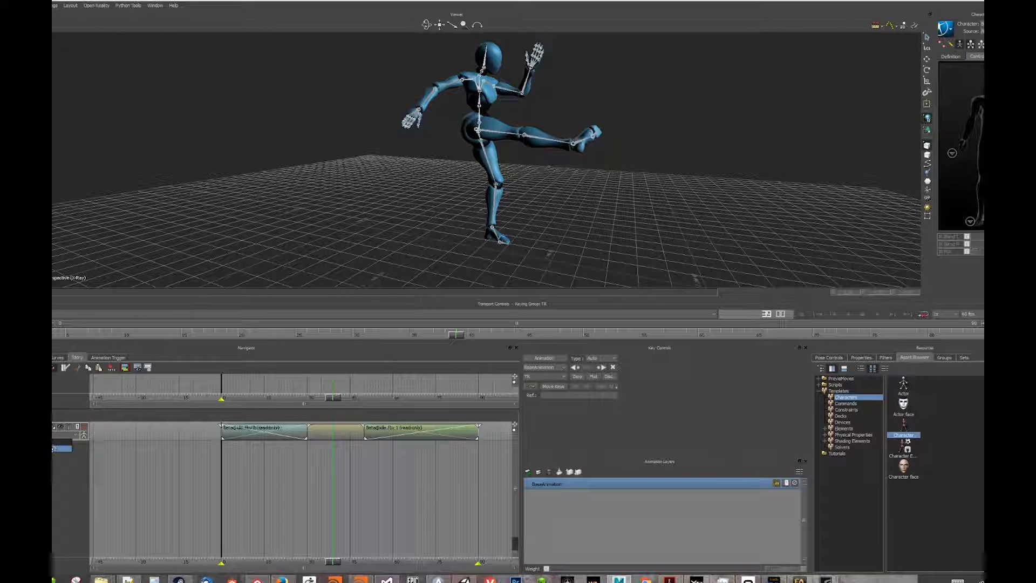
left_click(53, 448)
left_click_drag(457, 335, 329, 328)
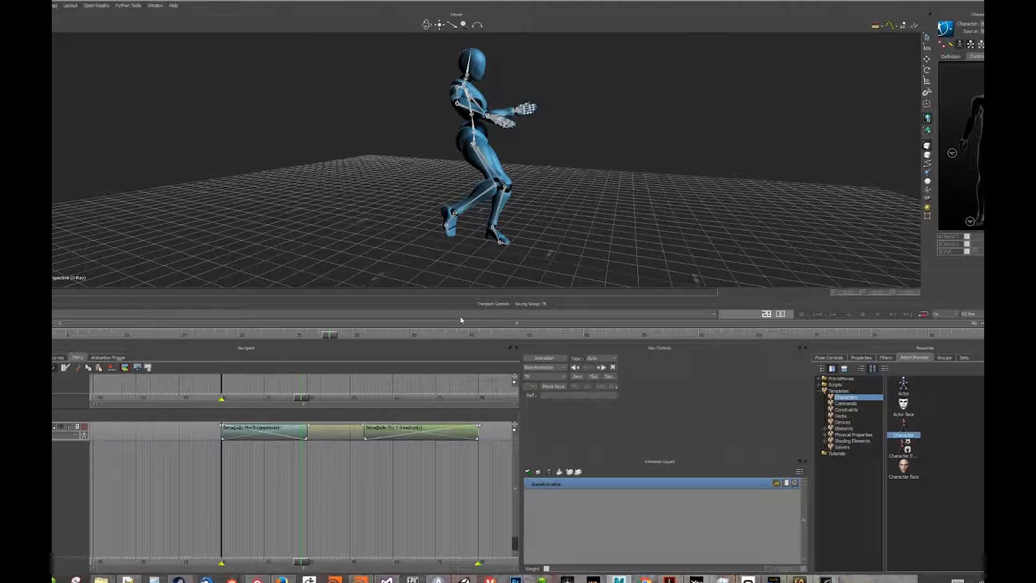
- Examine the right upper leg's baked keys in the FCurves editor while scrubbing through the kick
left_click(484, 167)
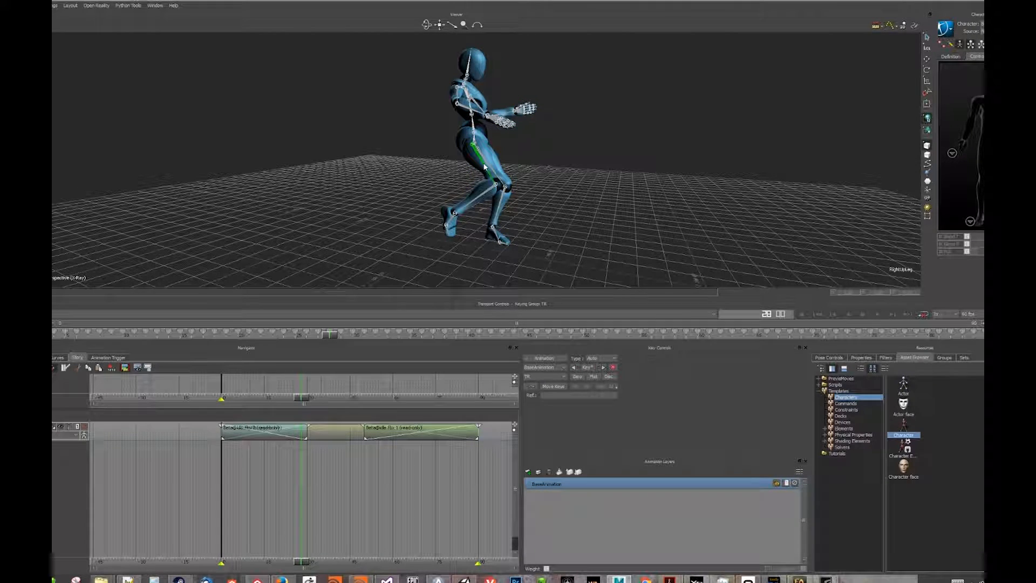
left_click(58, 357)
left_click(53, 422)
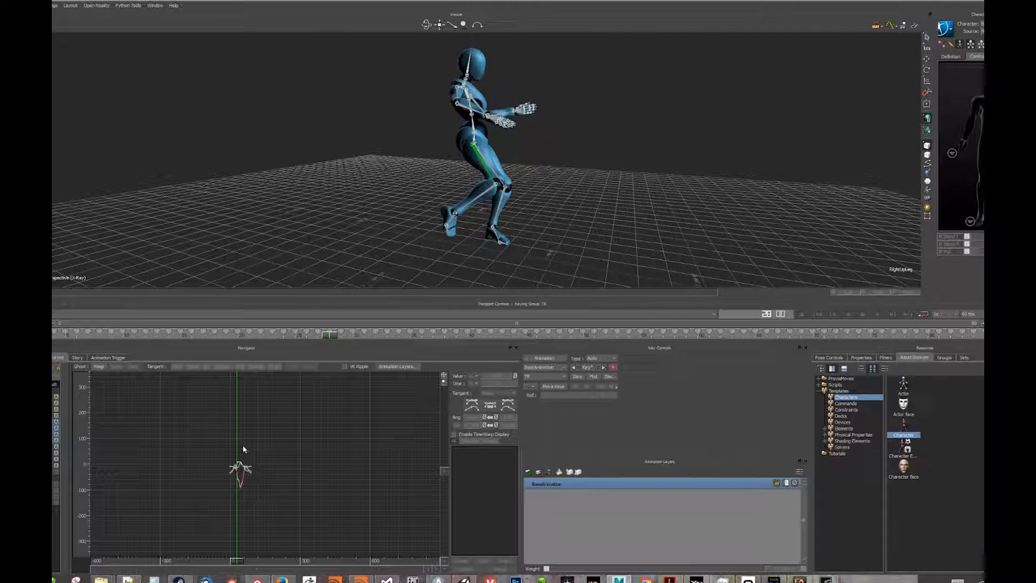
left_click_drag(257, 487, 448, 447, "ctrl")
left_click_drag(801, 188, 545, 207, "ctrl")
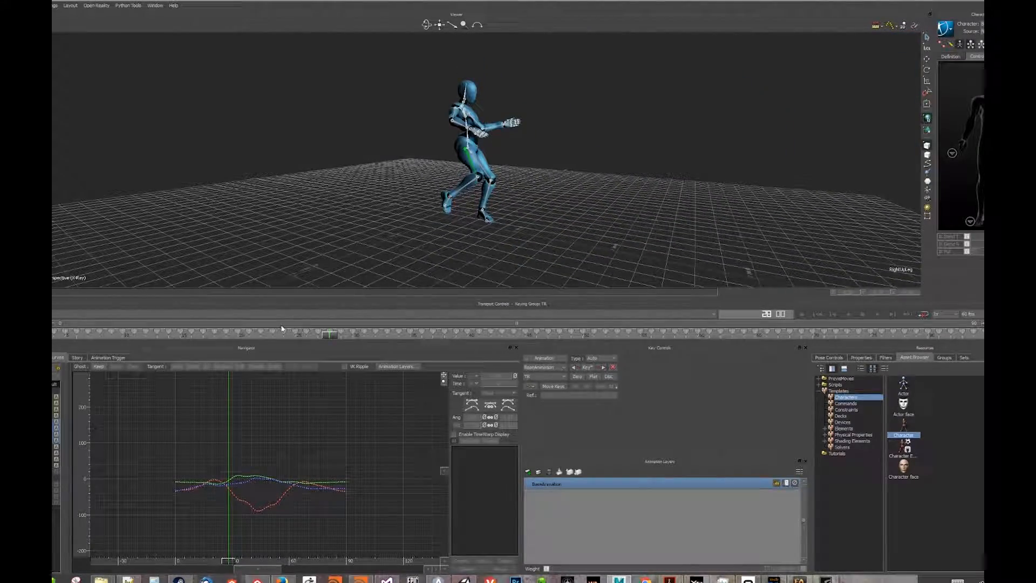
left_click_drag(325, 336, 721, 348)
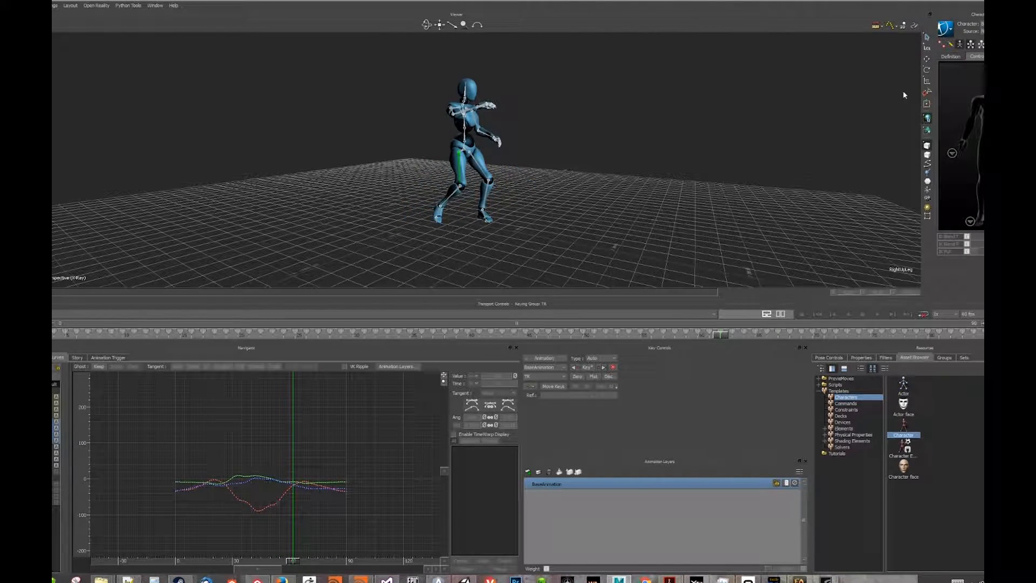
- Bake the skeleton's animation back to the control rig
left_click(951, 32)
mouse_move(958, 74)
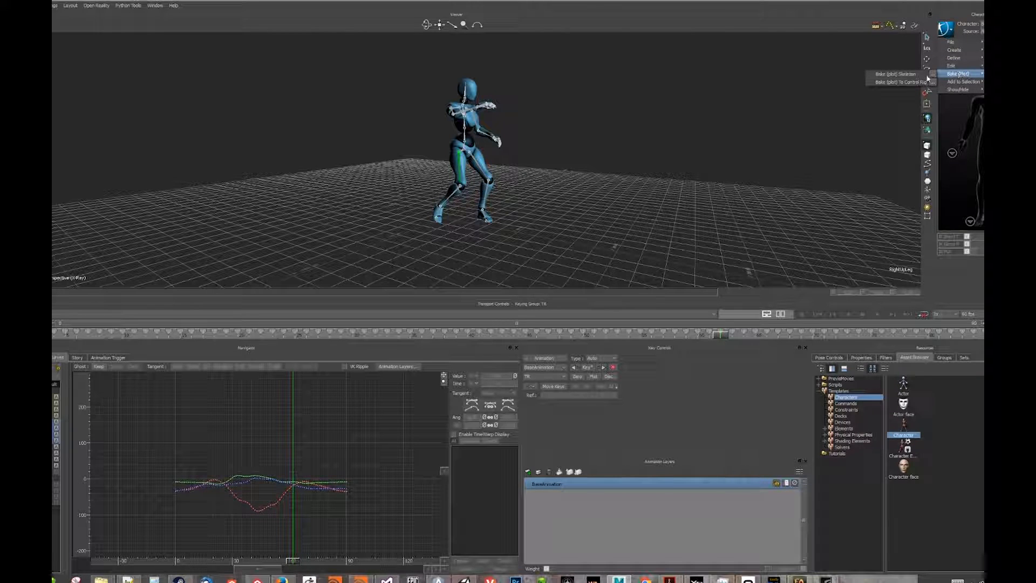
left_click(911, 84)
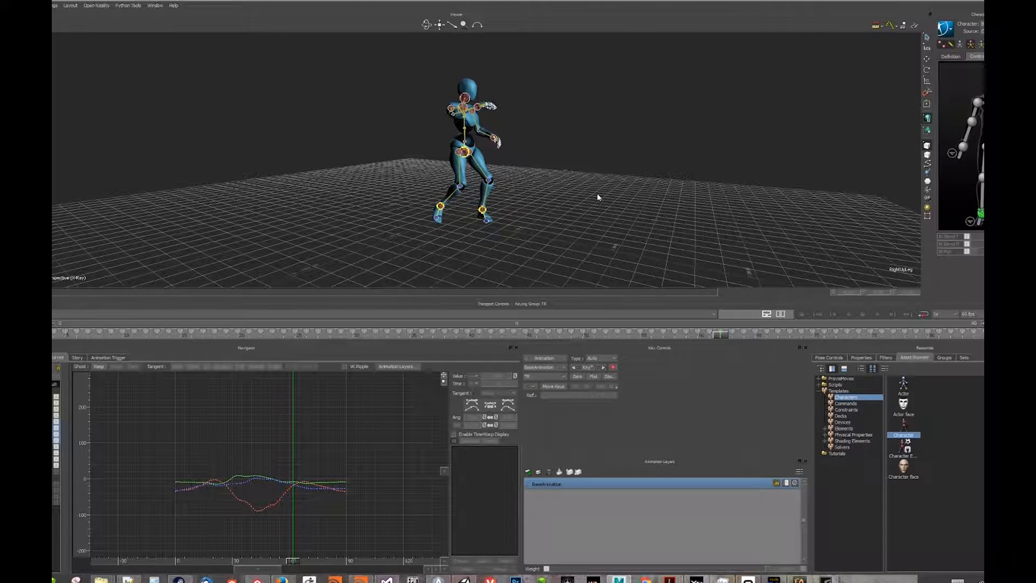
- Show one curve of the right ankle effector in the FCurves editor and add an animation layer above BaseAnimation
left_click_drag(480, 216, 558, 232, "ctrl")
left_click_drag(558, 232, 633, 142, "shift")
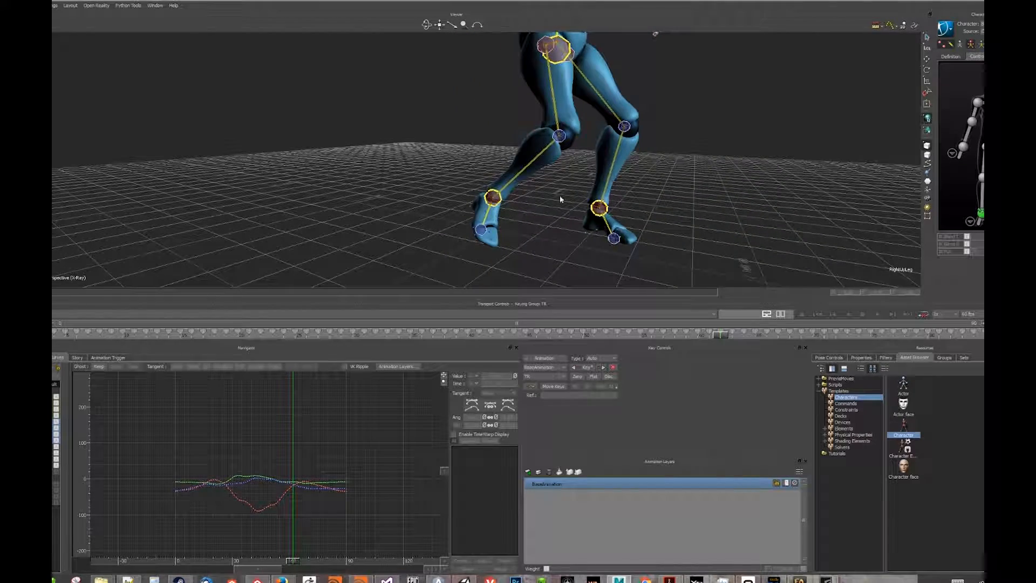
left_click(493, 196)
left_click(56, 434)
left_click_drag(357, 434, 415, 533, "shift")
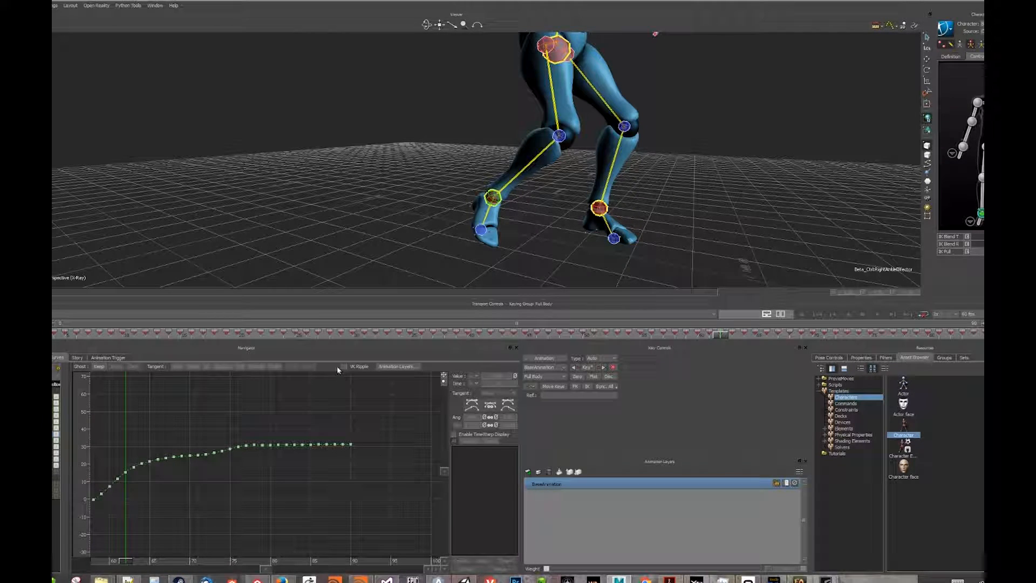
left_click(528, 472)
left_click(664, 495)
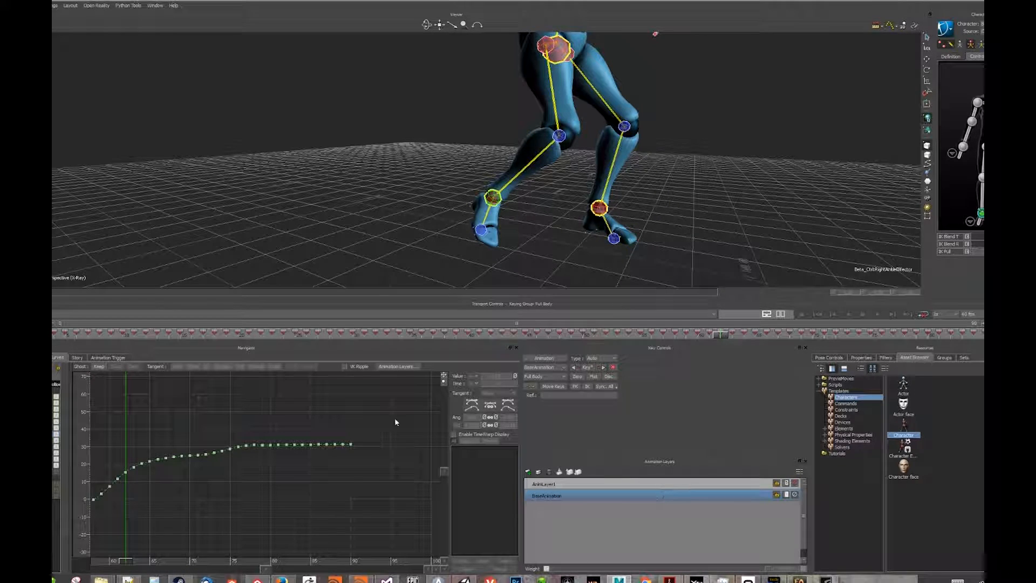
- Examine two of the right ankle effector's curves on BaseAnimation while scrubbing from frame 51 through the kick's landing
left_click_drag(723, 335, 593, 335)
left_click_drag(289, 451, 400, 351, "shift")
left_click_drag(592, 212, 494, 273, "ctrl")
left_click_drag(332, 396, 252, 433, "shift")
left_click_drag(252, 434, 234, 413, "ctrl")
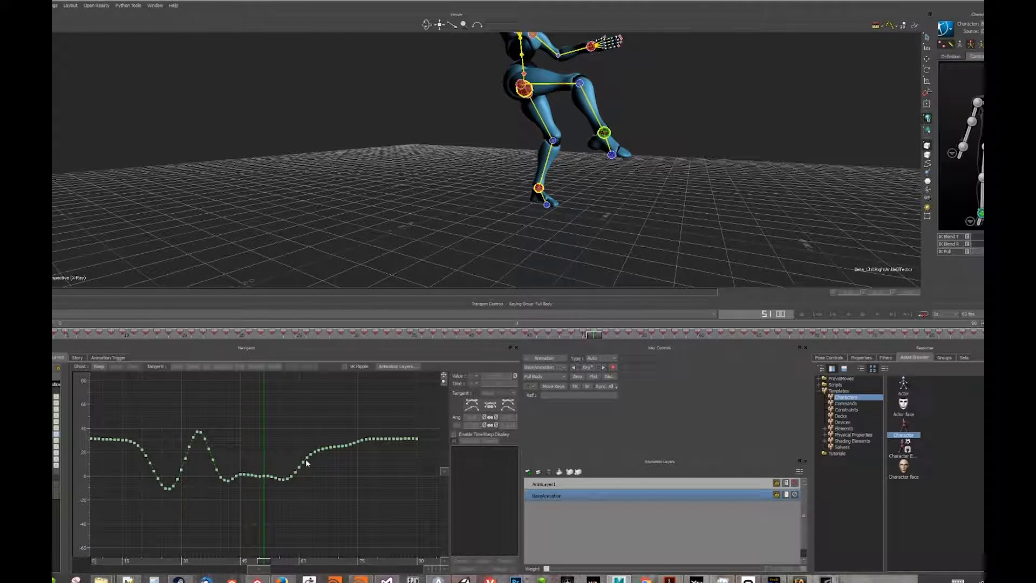
left_click_drag(591, 336, 775, 347)
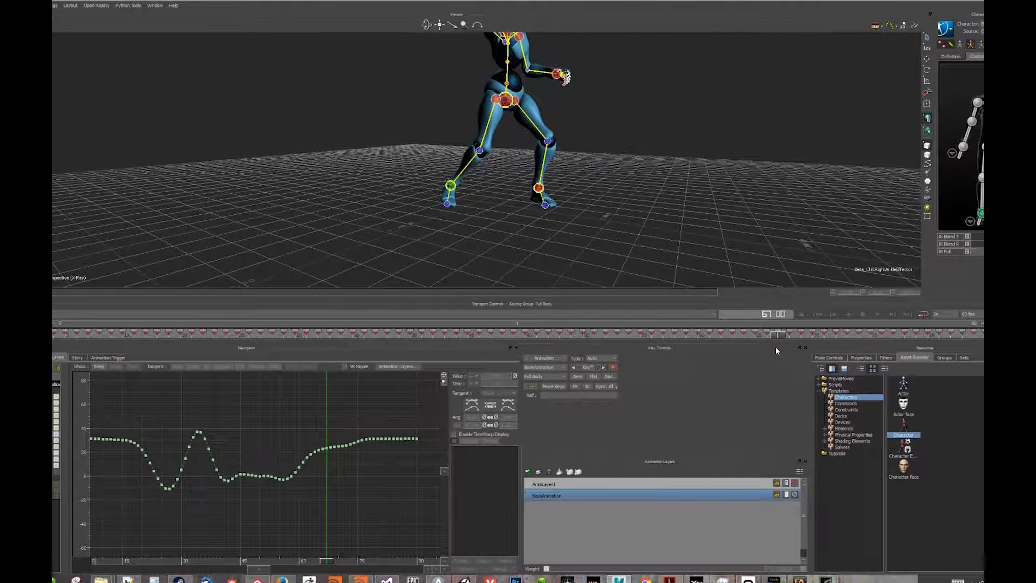
left_click(56, 409)
left_click_drag(344, 474, 344, 502, "shift")
left_click_drag(344, 502, 425, 491, "ctrl")
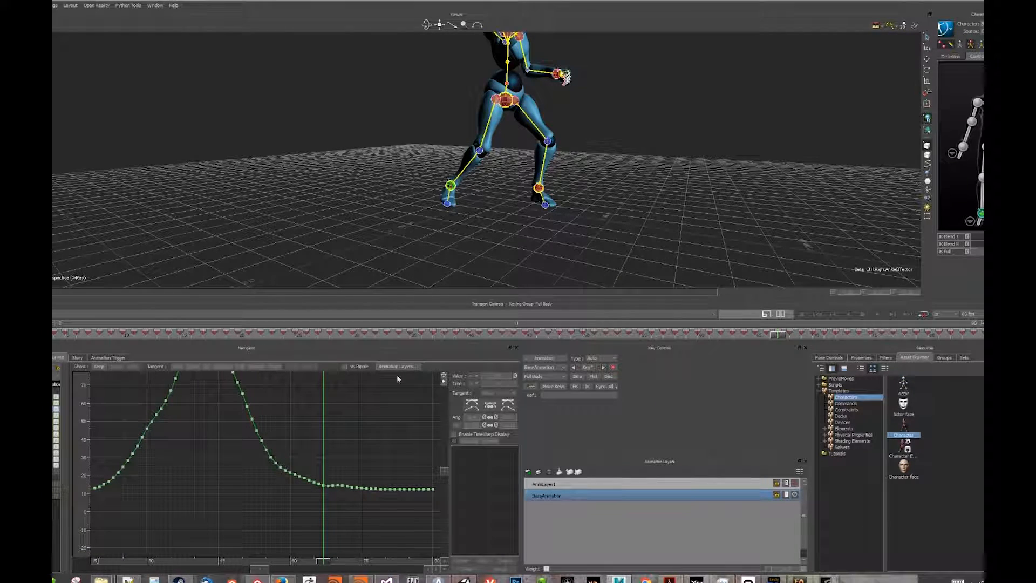
left_click_drag(776, 335, 784, 390)
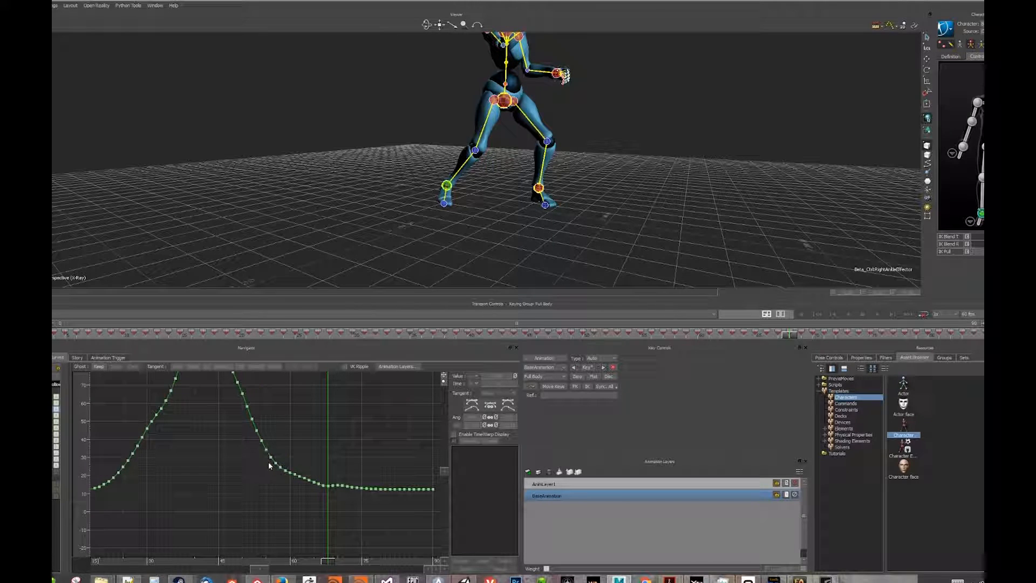
- Try to raise the right ankle effector's landing keys on the BaseAnimation curve, and undo the change
left_click_drag(404, 488, 274, 459)
key("ctrl+z")
left_click(256, 477)
left_click_drag(90, 490, 109, 479)
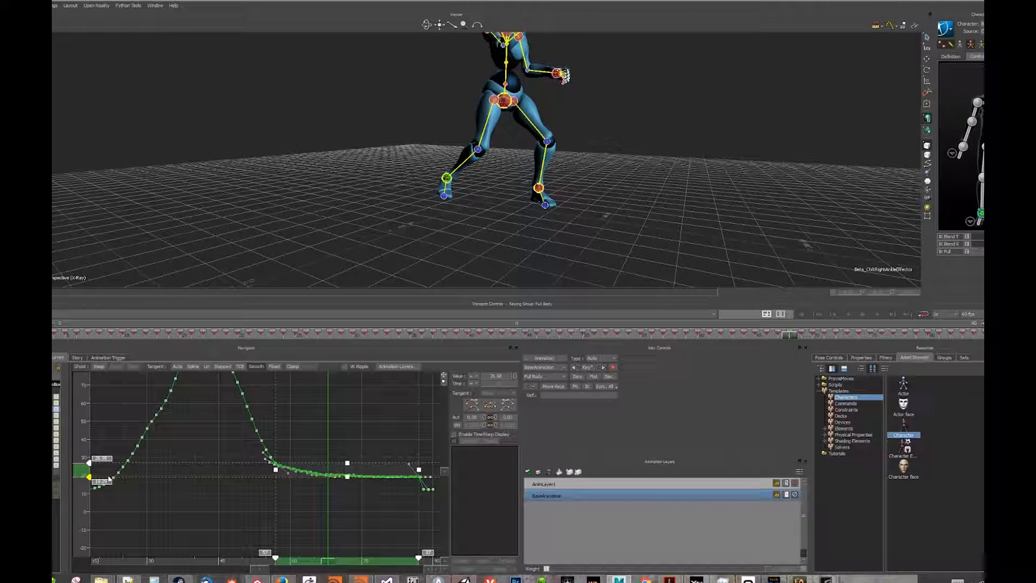
key("ctrl+z")
left_click(264, 508)
- Key the right ankle effector on AnimLayer1 around frame 57, before the kicking foot lands
left_click_drag(310, 493, 442, 491, "ctrl")
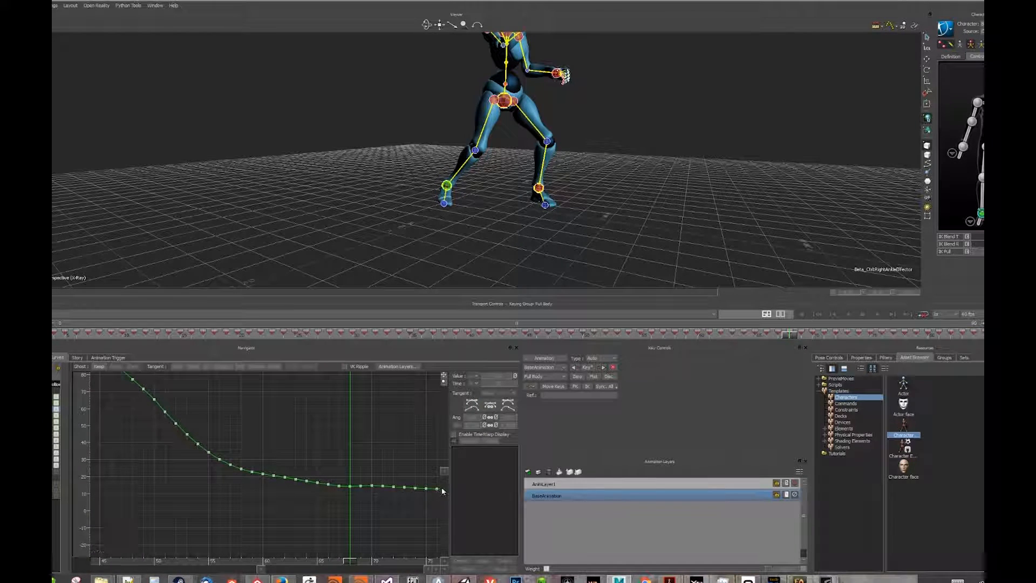
left_click(631, 484)
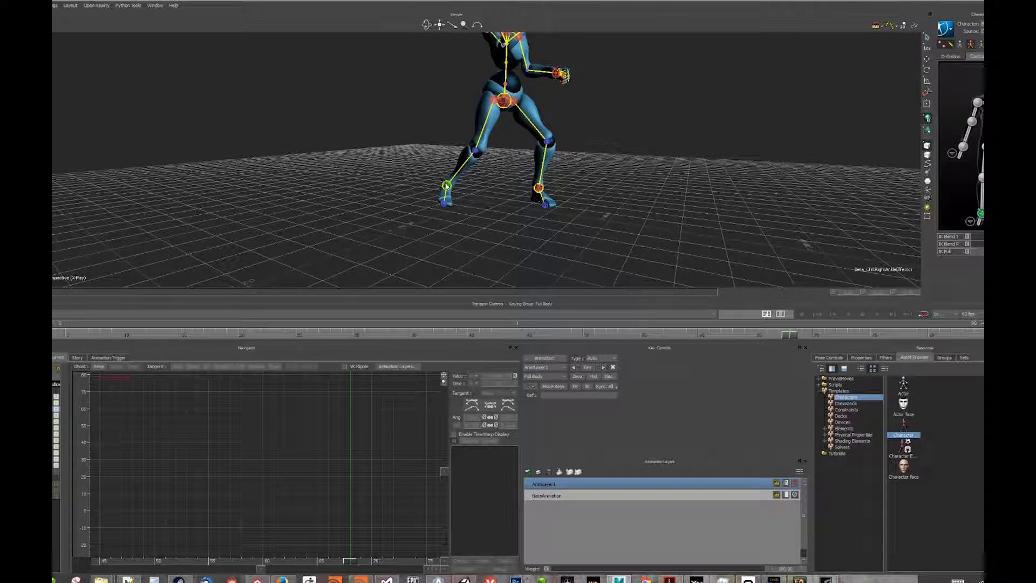
left_click_drag(788, 334, 769, 350)
key("k")
left_click_drag(596, 240, 645, 243, "alt")
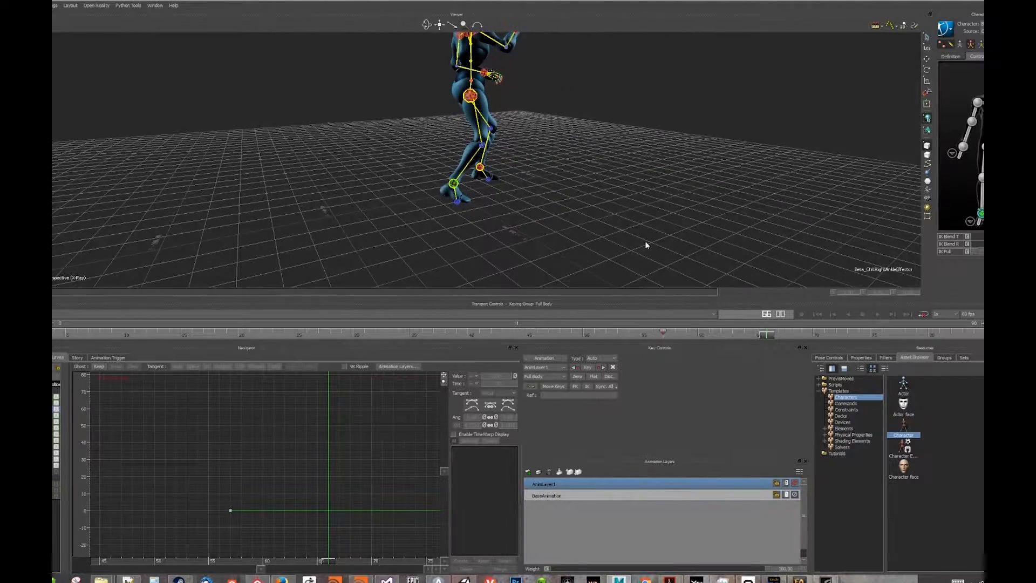
- Select the right foot effector and try to rotate it at frame 66
left_click(970, 222)
left_click(983, 203)
key("e")
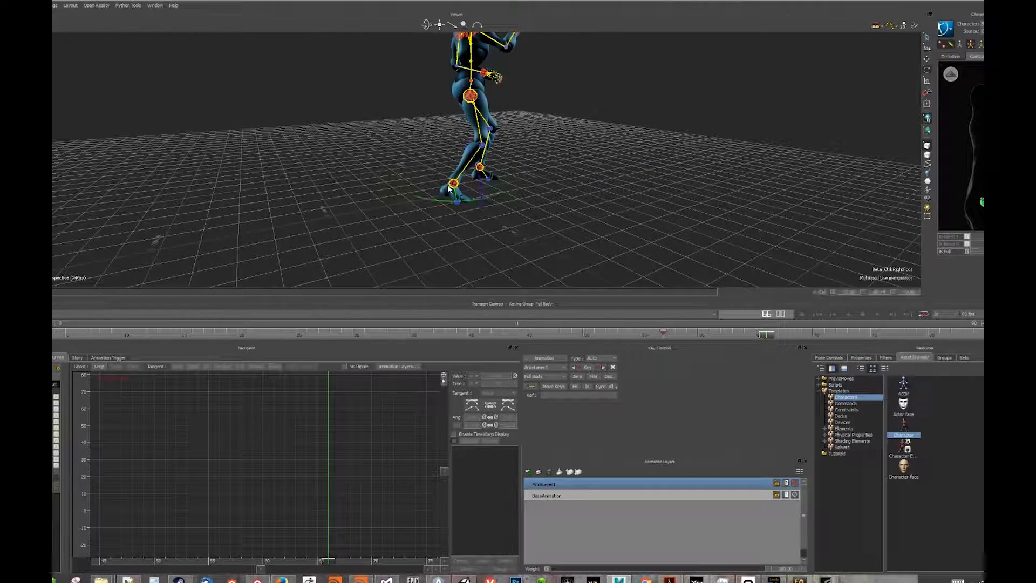
left_click_drag(491, 149, 388, 175, "alt")
mouse_move(388, 176)
right_mouse_down("alt")
mouse_move(466, 189)
mouse_move(402, 180)
right_mouse_up("alt")
left_click_drag(402, 181, 445, 231, "alt")
left_click(445, 229)
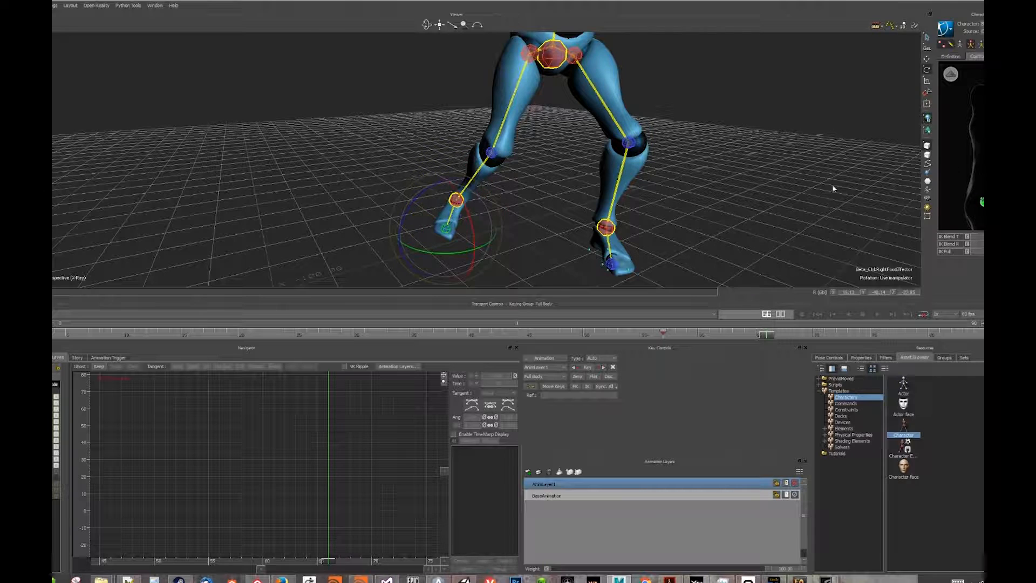
mouse_move(456, 230)
left_mouse_down()
mouse_move(454, 205)
mouse_move(478, 234)
mouse_move(460, 234)
left_mouse_up()
left_click_drag(352, 240, 922, 298, "ctrl+shift")
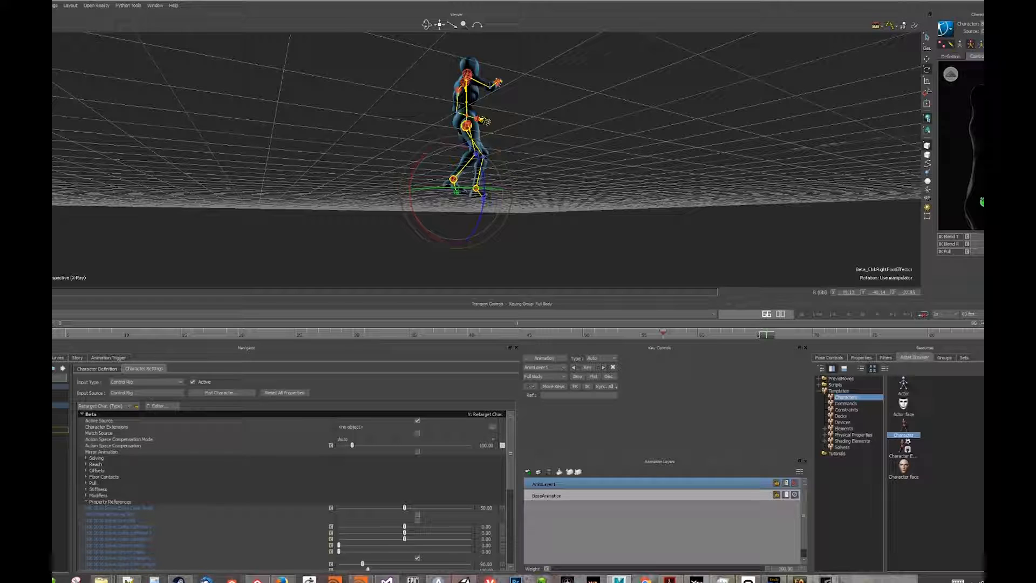
- Return to the FCurves editor and select the right ankle effector with the translation manipulator
left_click(77, 358)
left_click(106, 358)
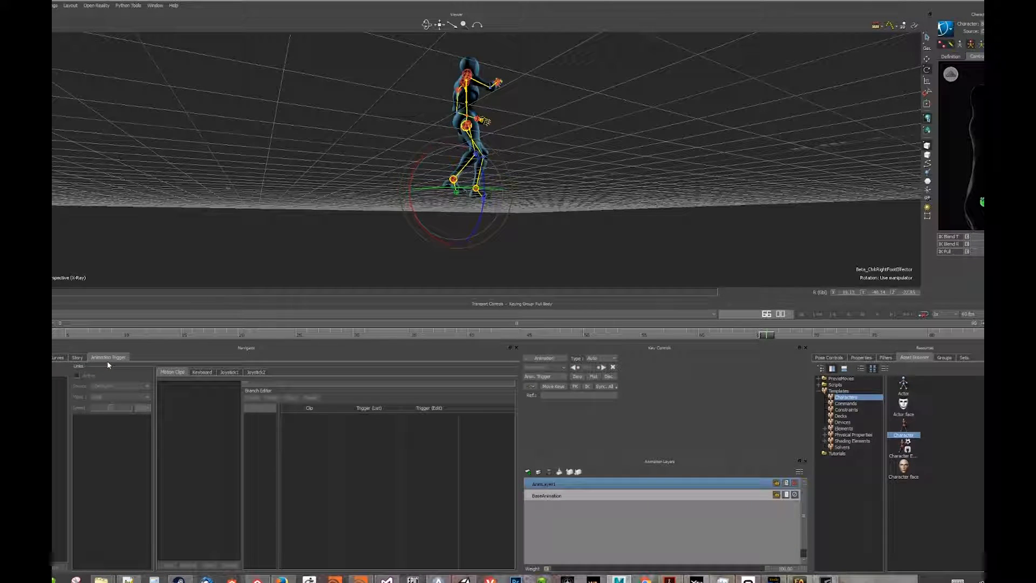
left_click(77, 357)
left_click(58, 357)
left_click(982, 202)
left_click_drag(636, 275, 555, 250, "alt")
key("t")
left_click_drag(487, 222, 504, 221, "alt")
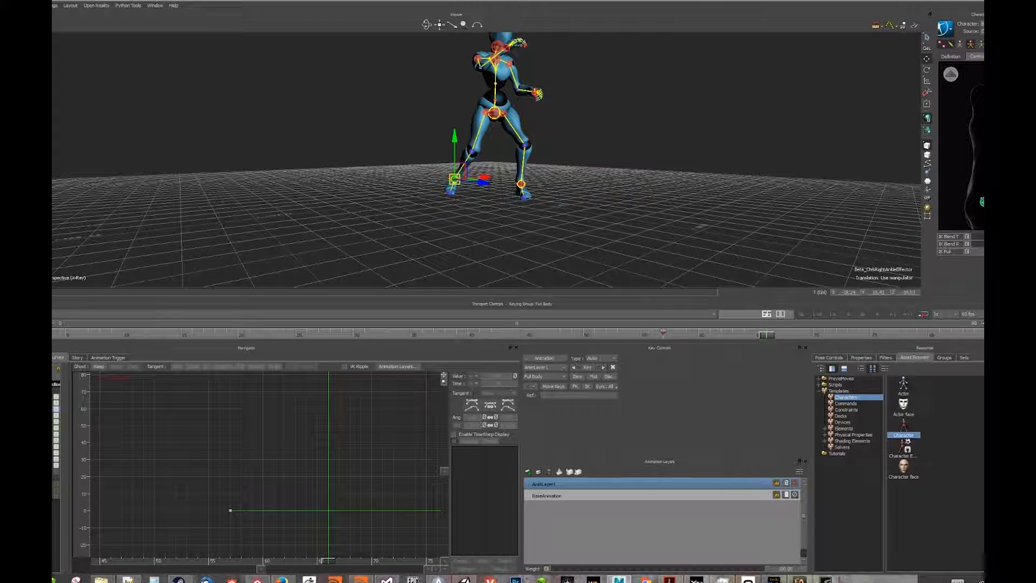
- Delete the right ankle effector's BaseAnimation keys from about frame 63 to 83 on the shown curve
left_click(550, 496)
left_click_drag(292, 419, 278, 435, "shift")
left_click_drag(360, 463, 164, 480, "shift")
left_click_drag(328, 500, 294, 476, "shift")
left_click_drag(294, 476, 356, 556, "ctrl")
left_click_drag(297, 531, 273, 519, "shift")
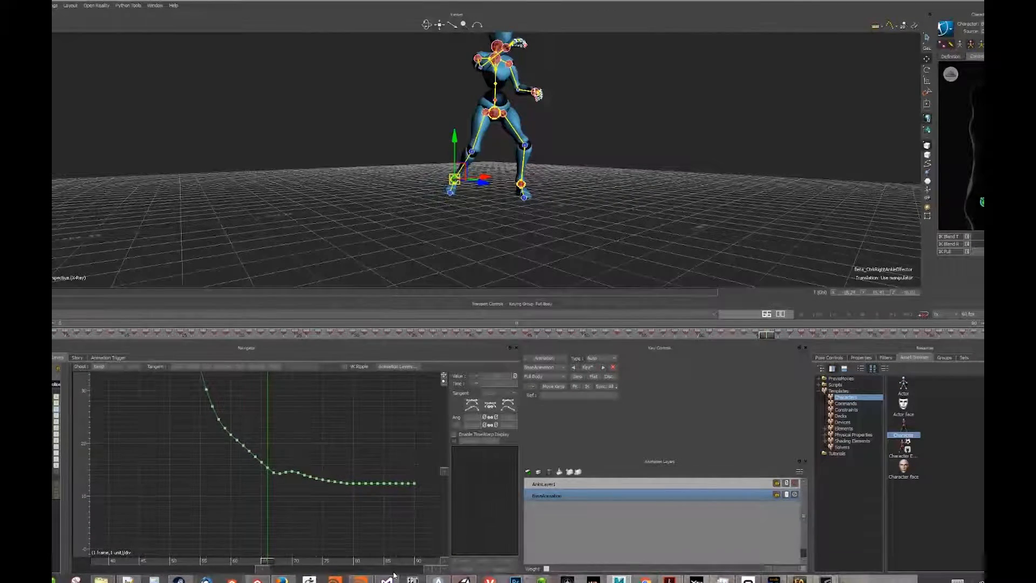
left_click_drag(247, 443, 373, 497)
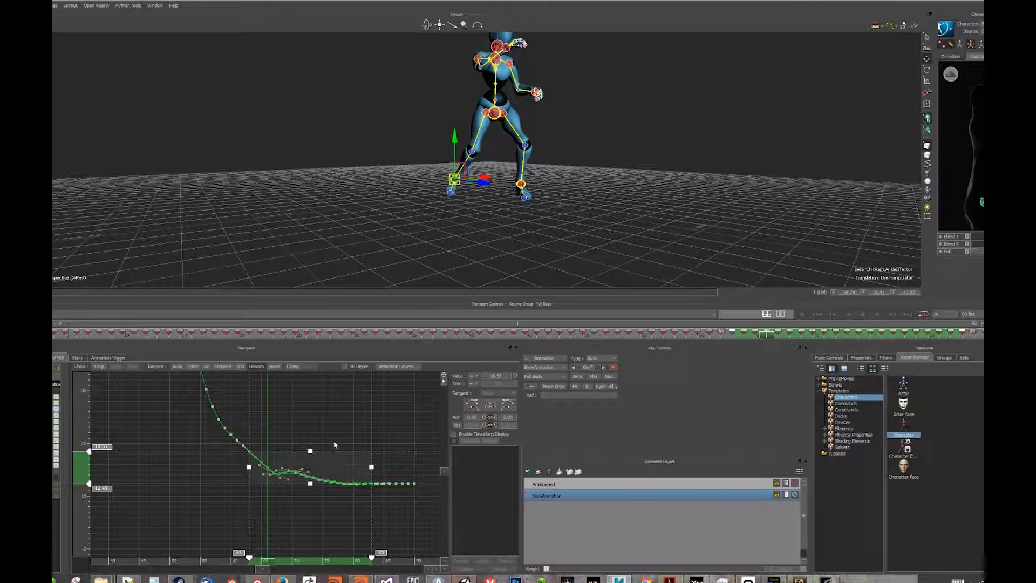
left_click_drag(766, 335, 937, 340)
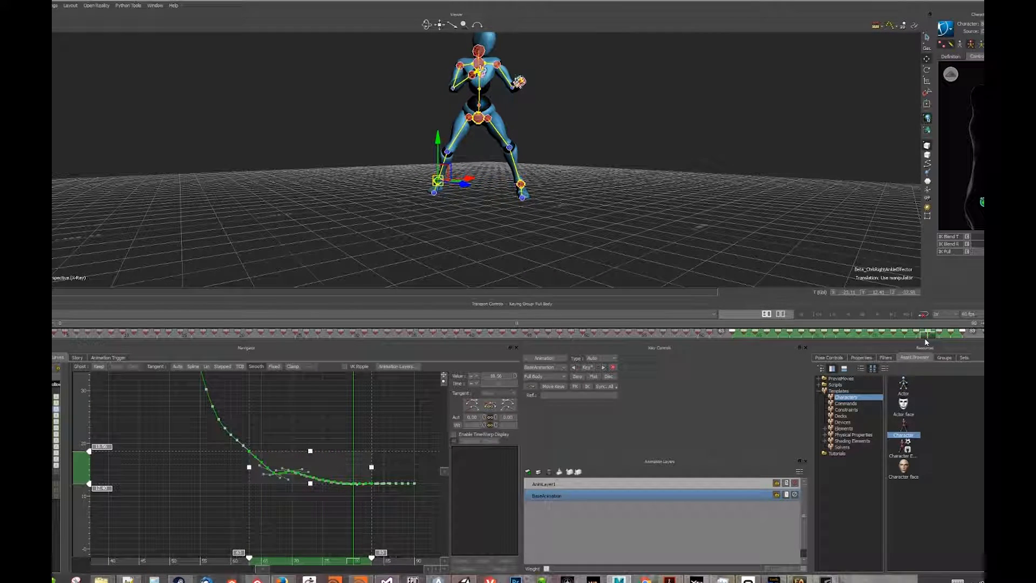
key("Delete")
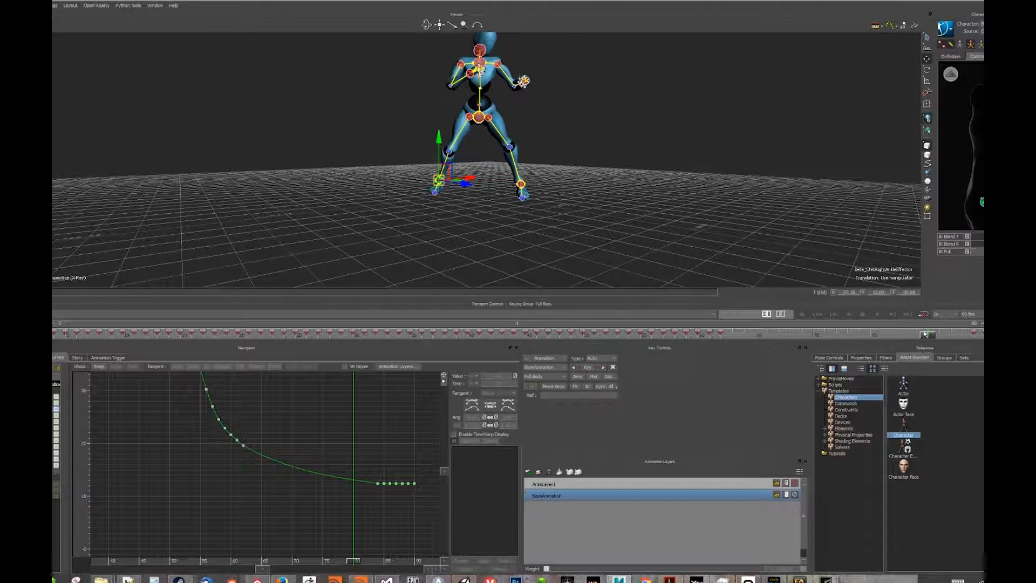
- Delete the right ankle effector's remaining flat BaseAnimation keys from about frame 84 to 88, keeping the last two keys
mouse_move(924, 335)
left_mouse_down()
mouse_move(540, 338)
mouse_move(979, 339)
mouse_move(720, 339)
left_mouse_up()
left_click_drag(705, 385, 1012, 372)
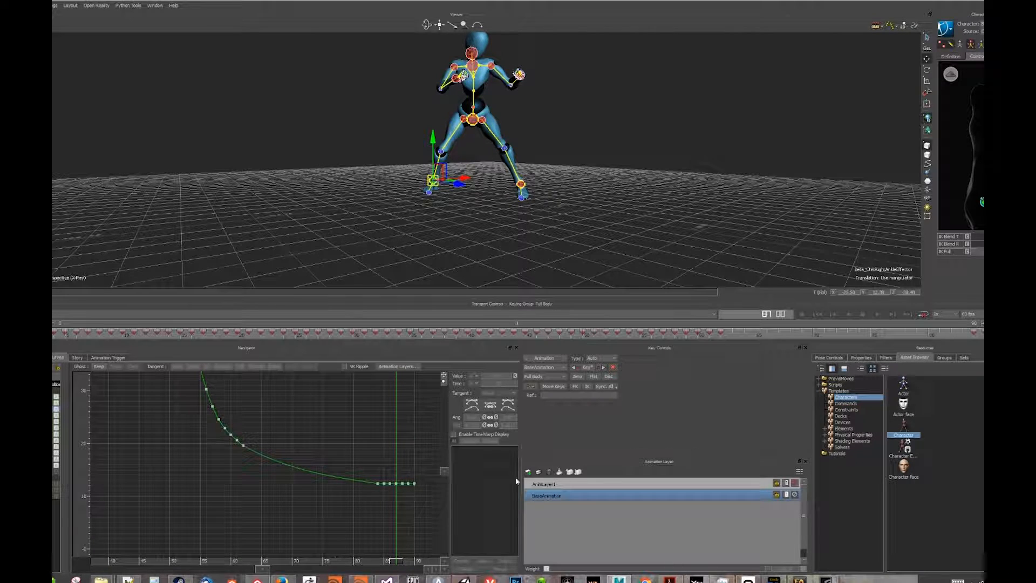
left_click_drag(363, 462, 392, 490)
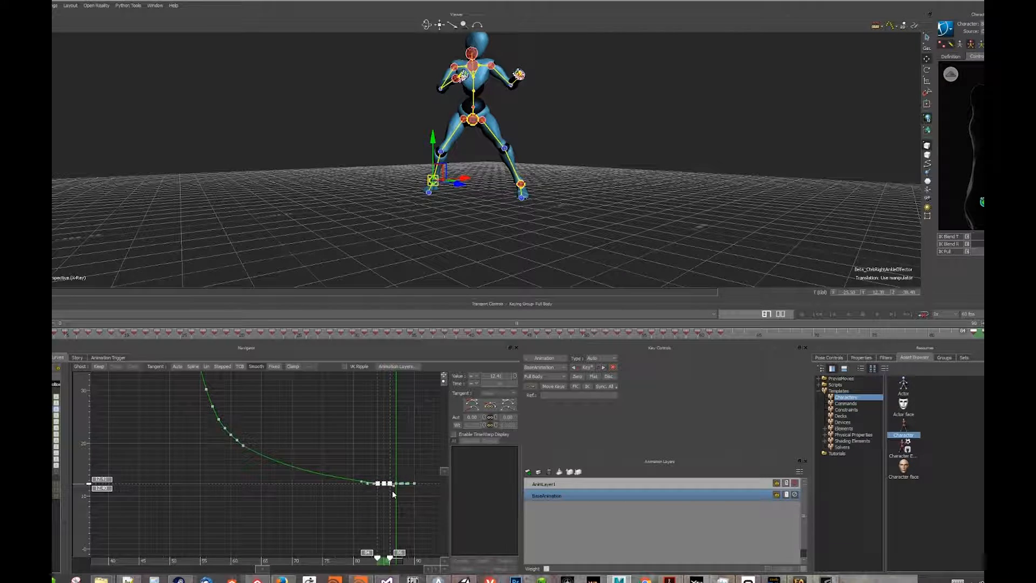
key("Delete")
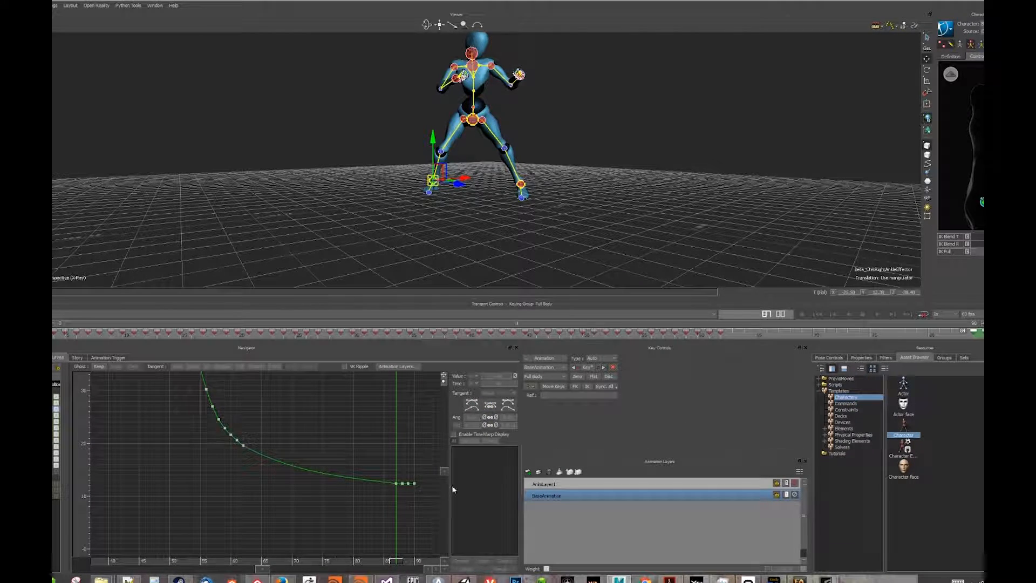
left_click_drag(399, 494, 403, 493)
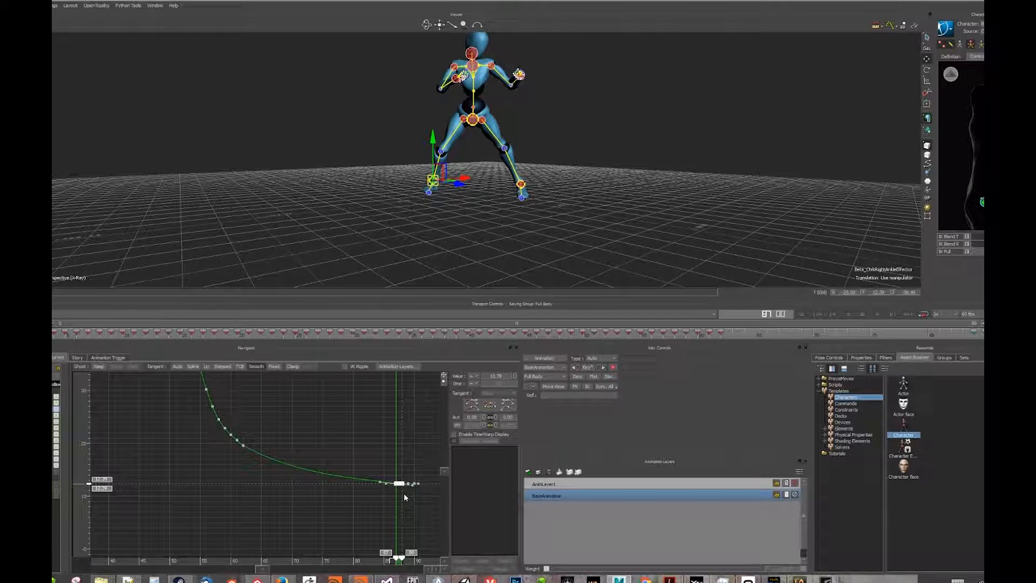
key("Delete")
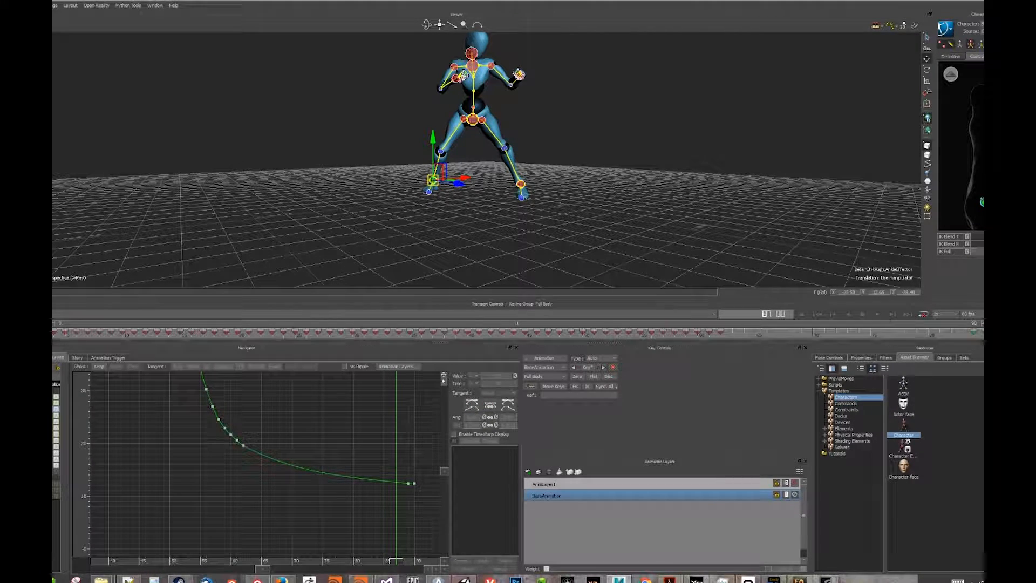
- Loop playback of the take, examine the right foot's landing from several angles, and return to the first frame
left_click_drag(974, 334, 719, 371)
left_click_drag(586, 248, 614, 226, "alt")
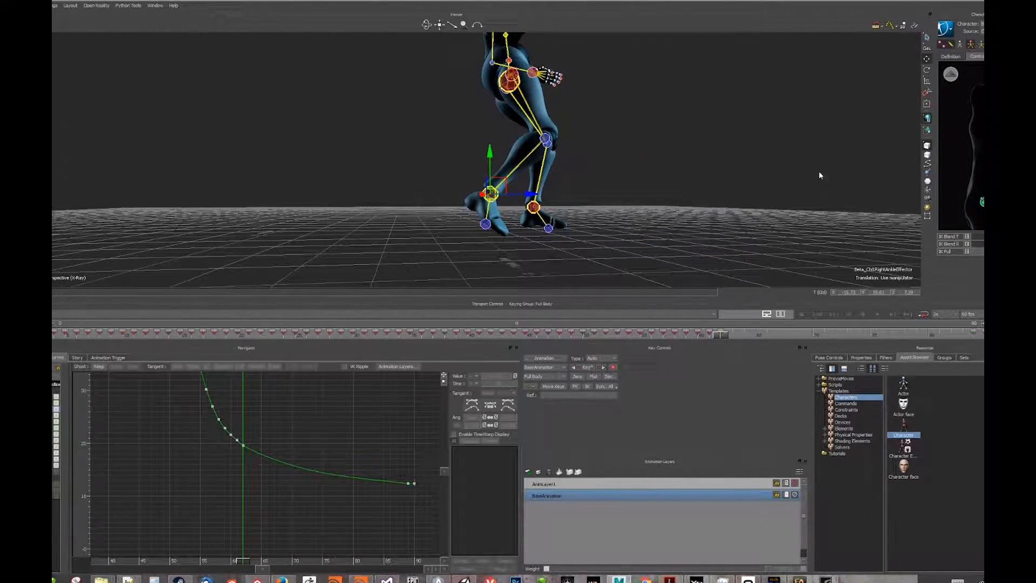
left_click(879, 314)
left_click(923, 315)
left_click(877, 315)
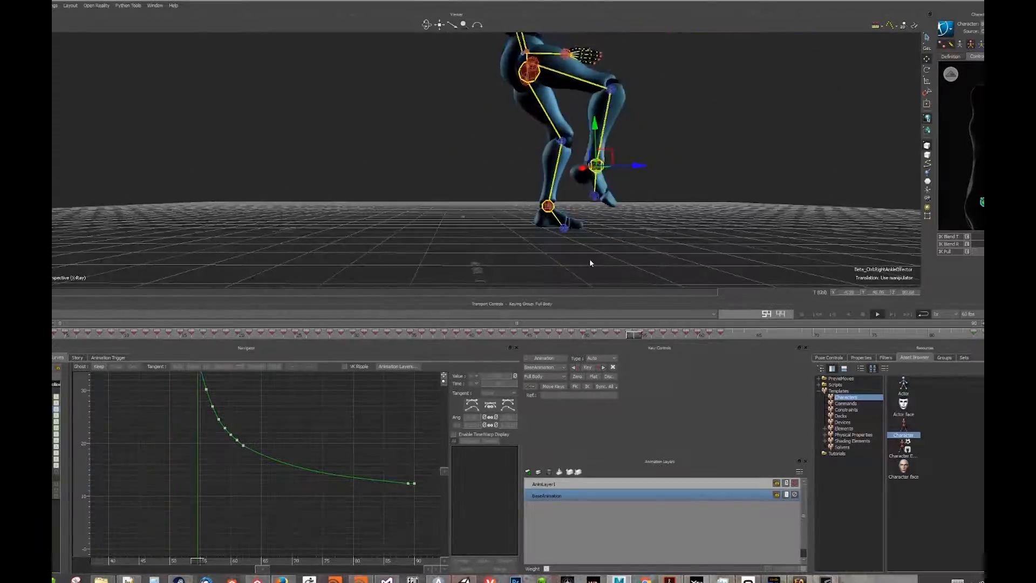
left_click(877, 313)
left_click(817, 313)
right_click_drag(797, 209, 507, 222, "alt")
left_click_drag(507, 222, 515, 227, "alt")
right_click_drag(516, 226, 476, 224, "alt")
middle_click_drag(475, 225, 490, 249, "alt")
left_click_drag(490, 249, 548, 233, "alt")
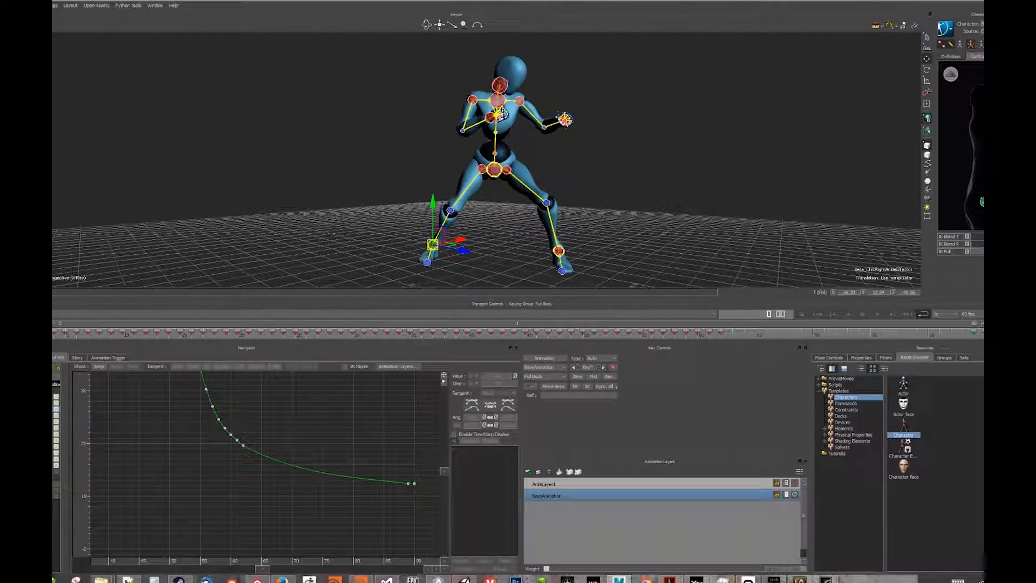
left_click(7, 357)
left_click_drag(795, 196, 416, 99, "alt")
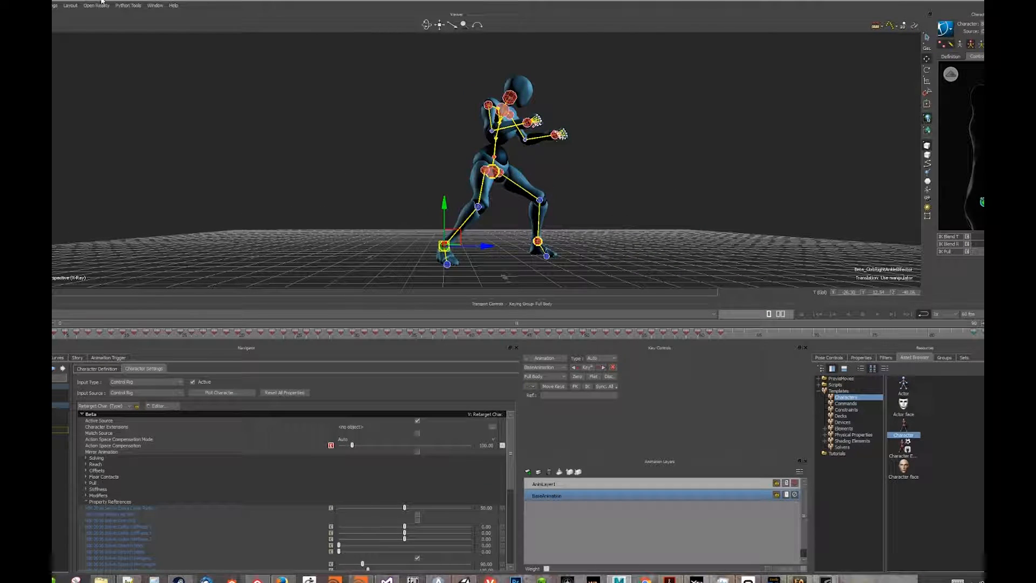
left_click(1, 5)
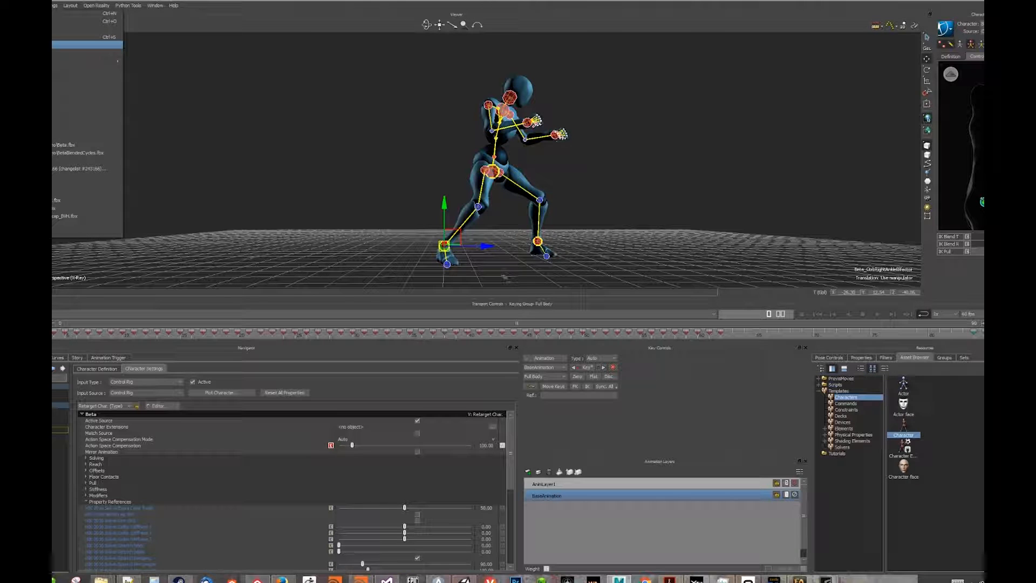
left_click(86, 45)
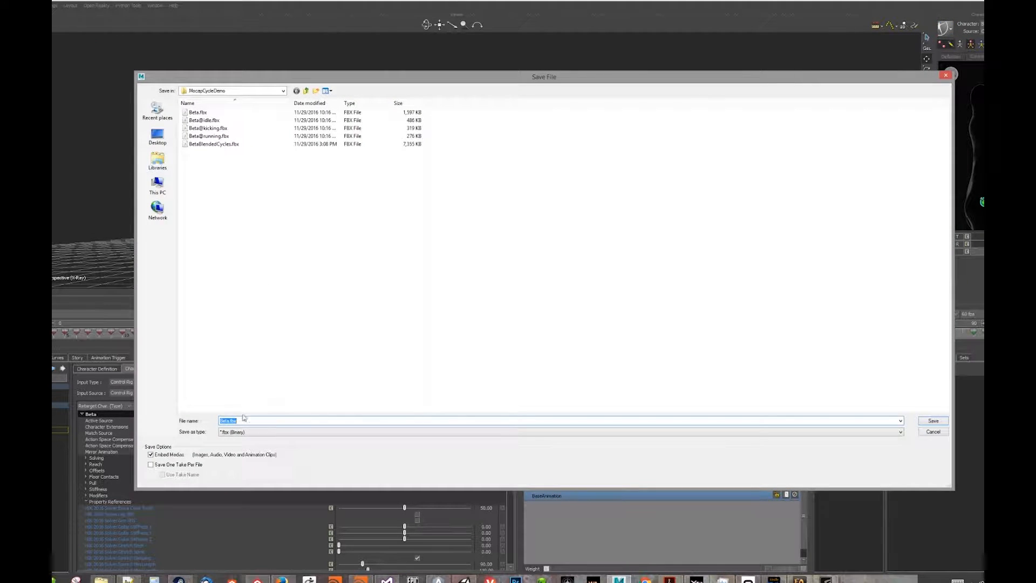
left_click(228, 421)
left_click(945, 75)
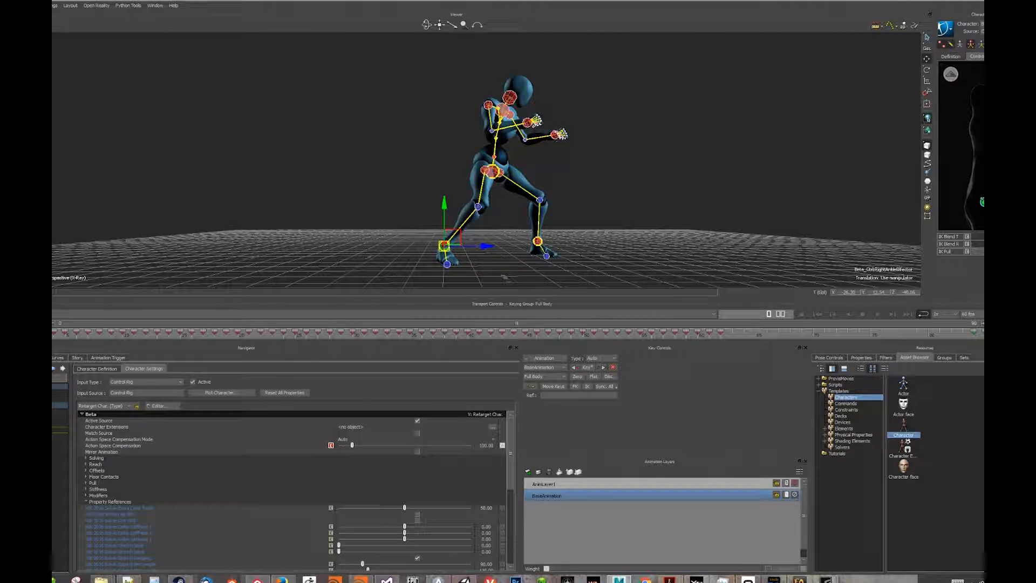
- Rename the current take in the scene browser
left_click(60, 498)
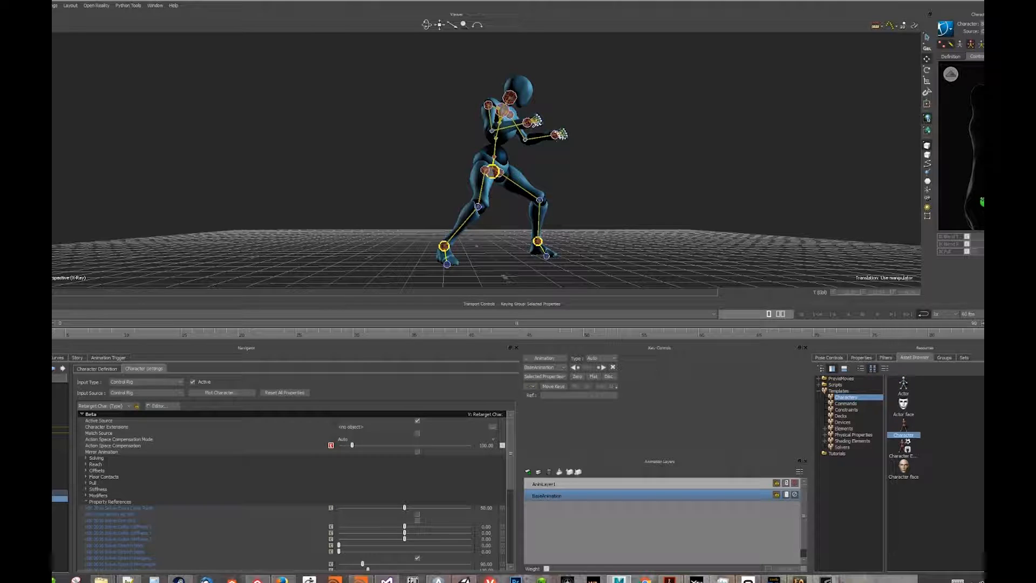
right_click(60, 498)
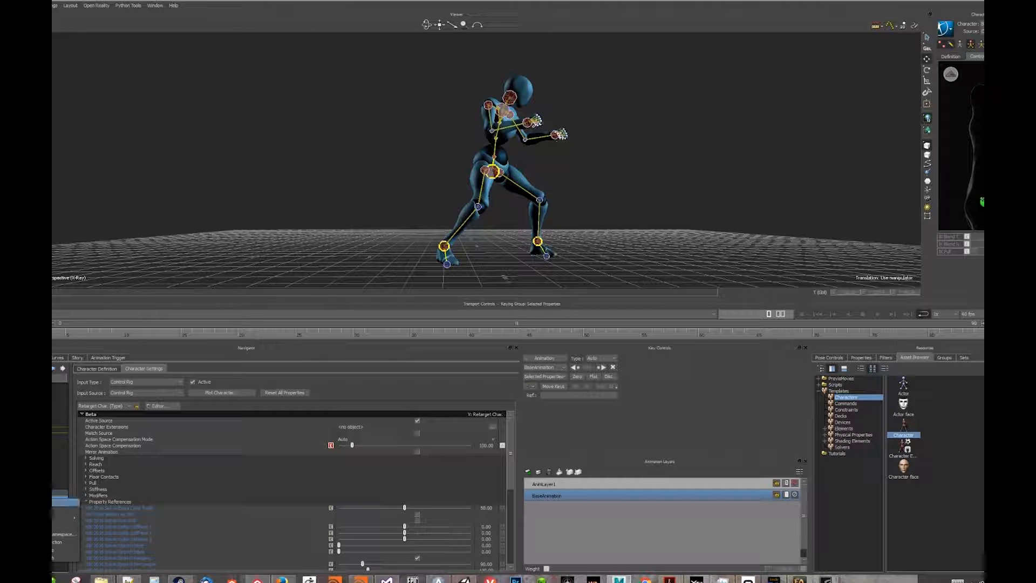
left_click(63, 526)
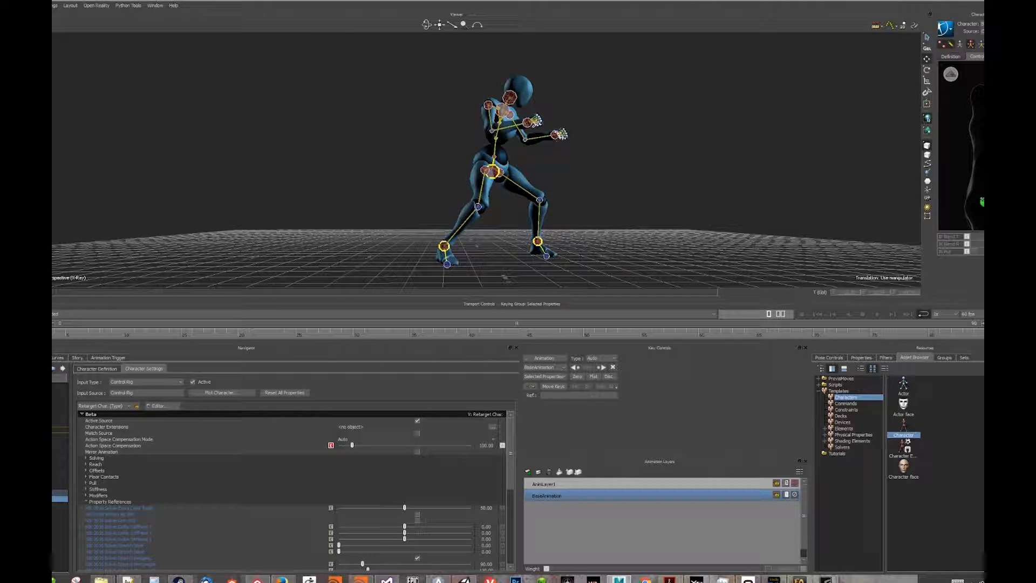
- Save the scene as a separate binary FBX file named idleKickBlended in the MocapCycleDemo folder
key("alt+f")
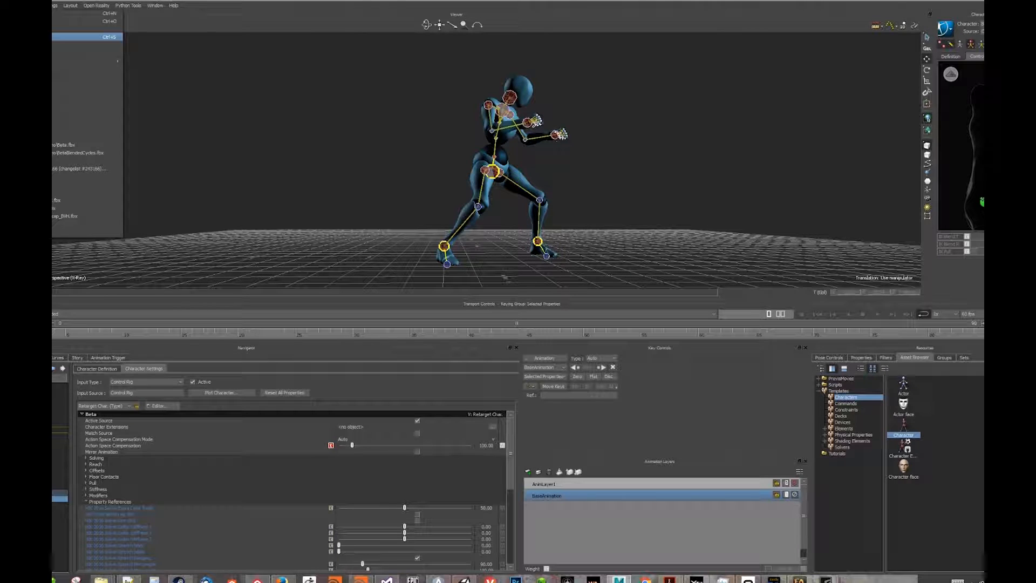
key("Down")
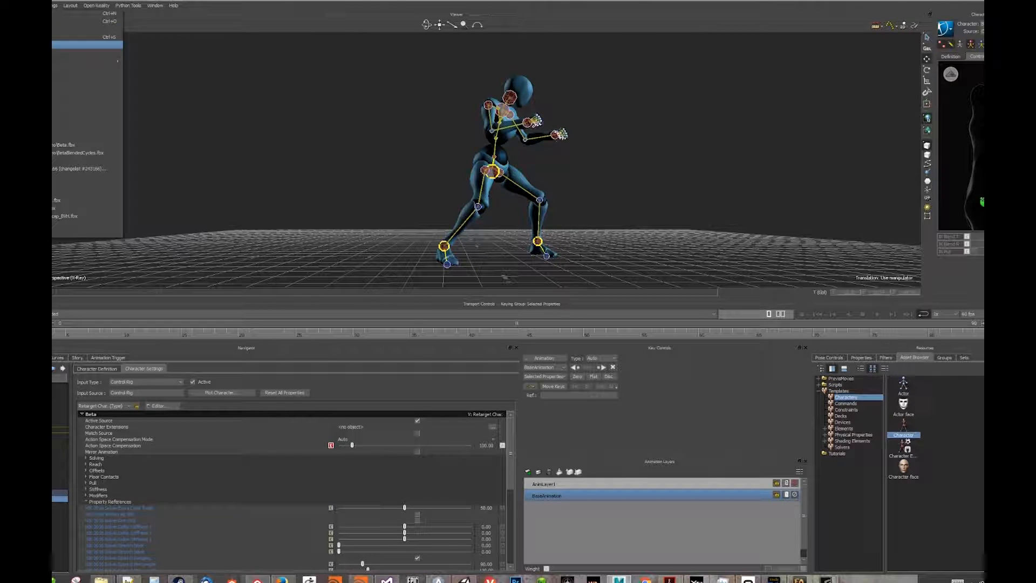
key("Return")
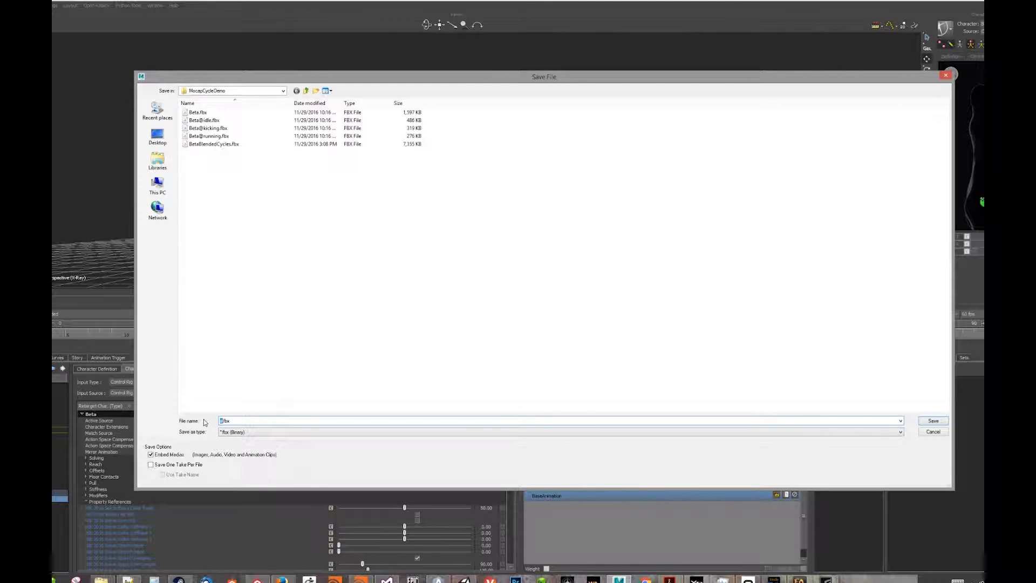
type("idleKickBlended")
key("Return")
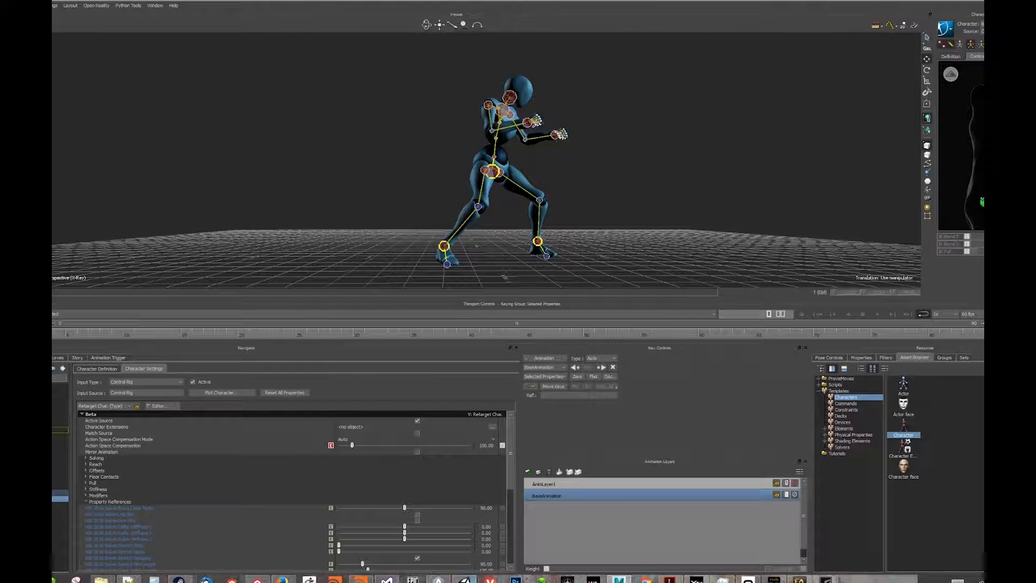
- Switch to Unity, start importing a new asset into the MotionBlendDemo folder, and browse up to the Mocap folder
left_click(464, 580)
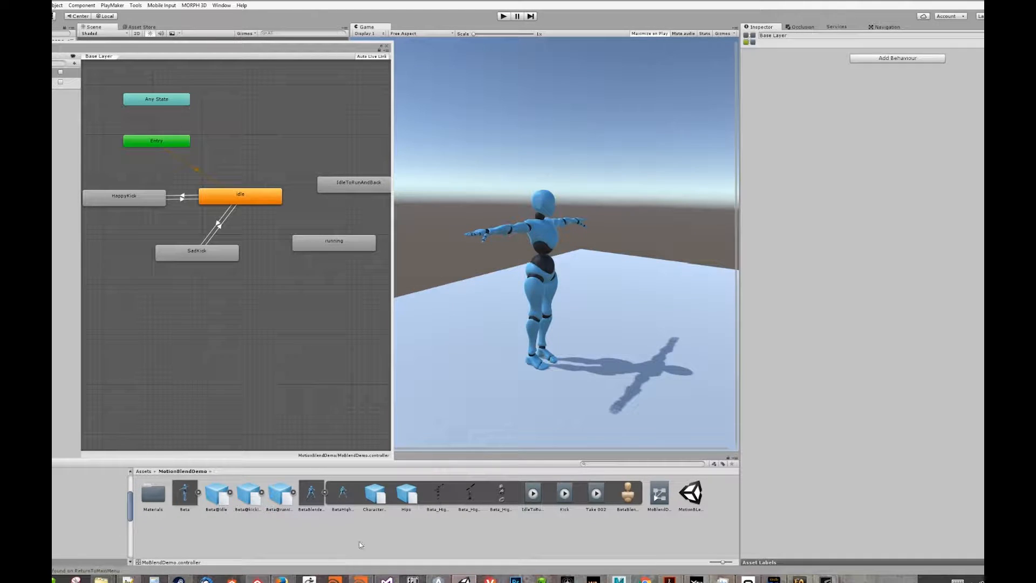
right_click(360, 544)
left_click(394, 438)
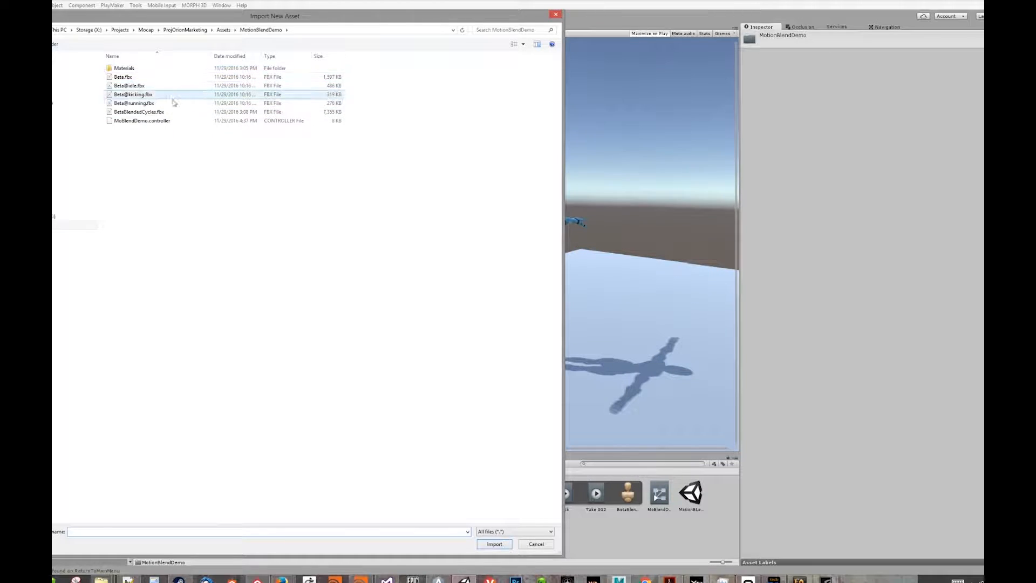
left_click(144, 31)
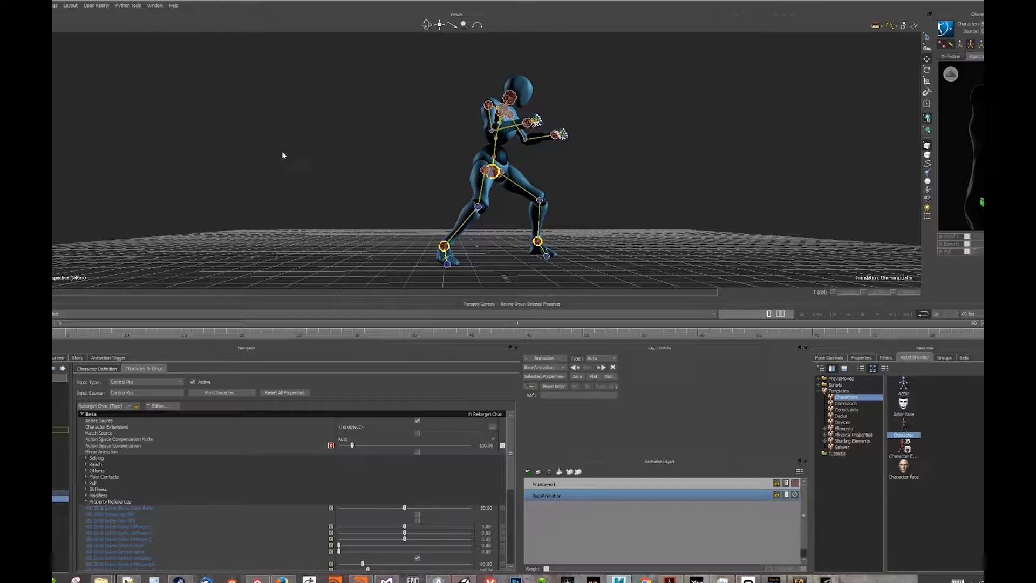
- Switch to MotionBuilder, check which folder holds the saved IdleKickBlended.fbx in the Save File dialog, and close it without saving
left_click(52, 5)
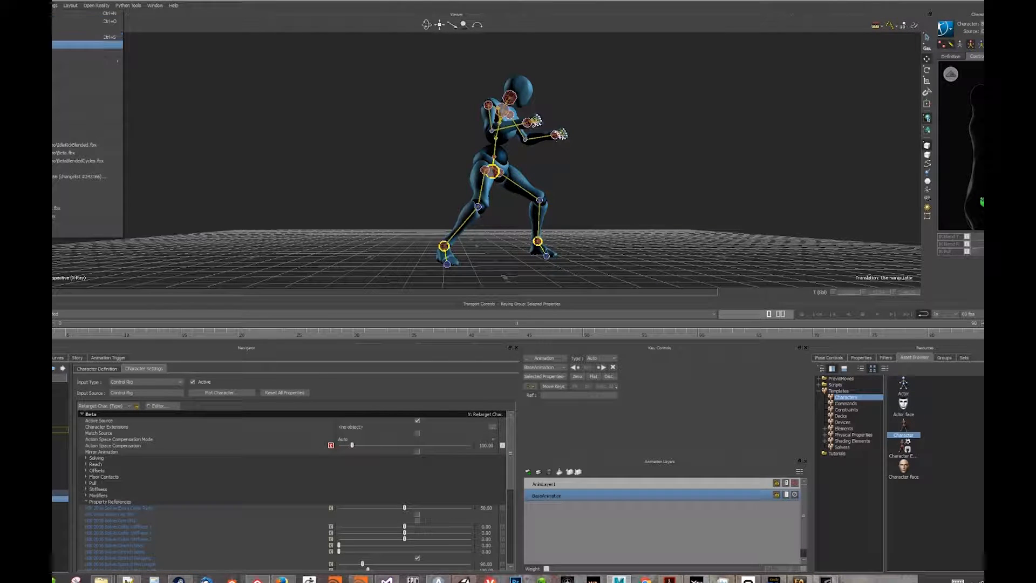
left_click(53, 45)
left_click(258, 91)
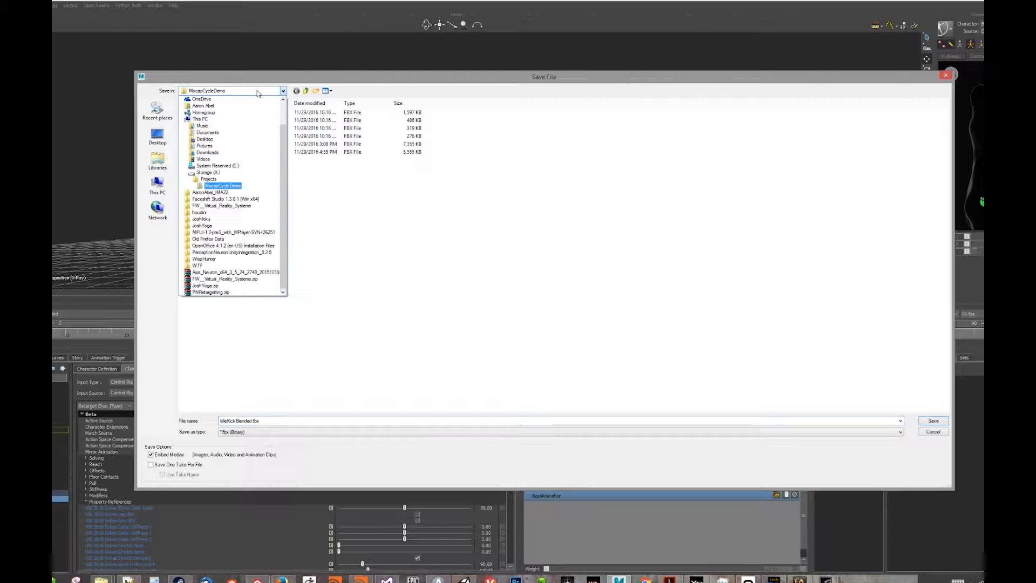
left_click(486, 197)
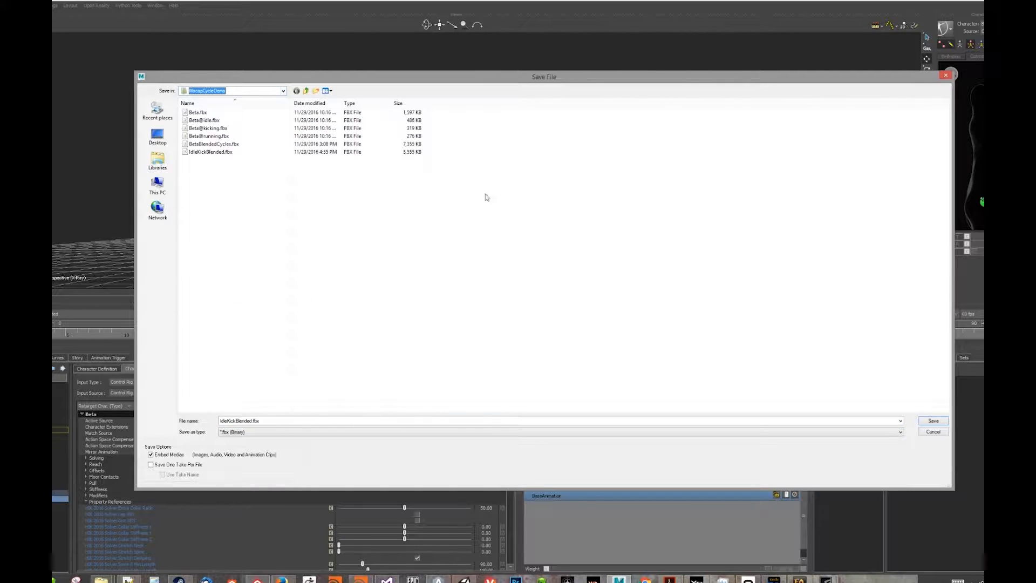
left_click(946, 77)
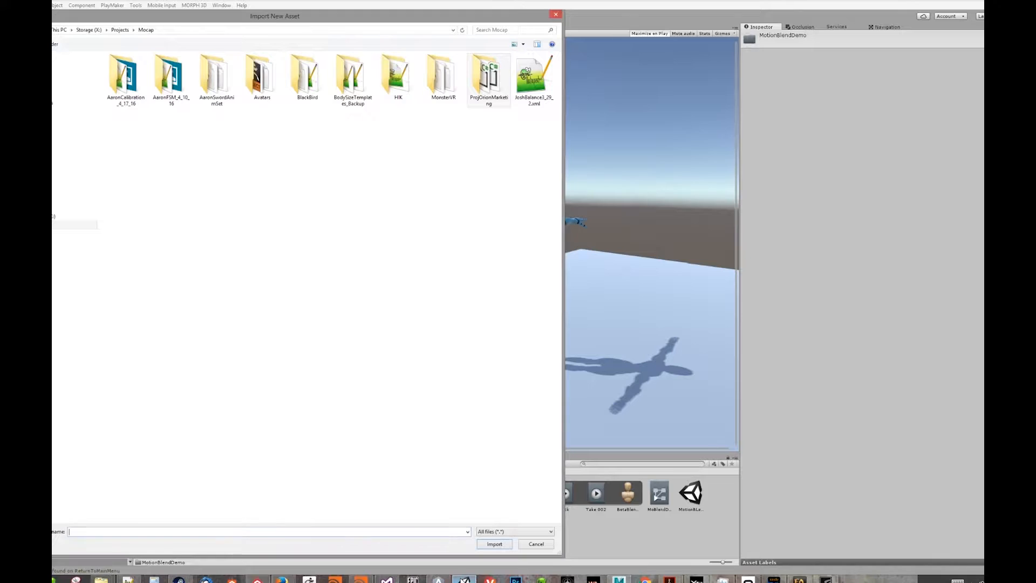
- Switch back to Unity and change the import dialog's location to the Projects folder on the Storage (X:) drive
left_click(463, 579)
left_click(178, 30)
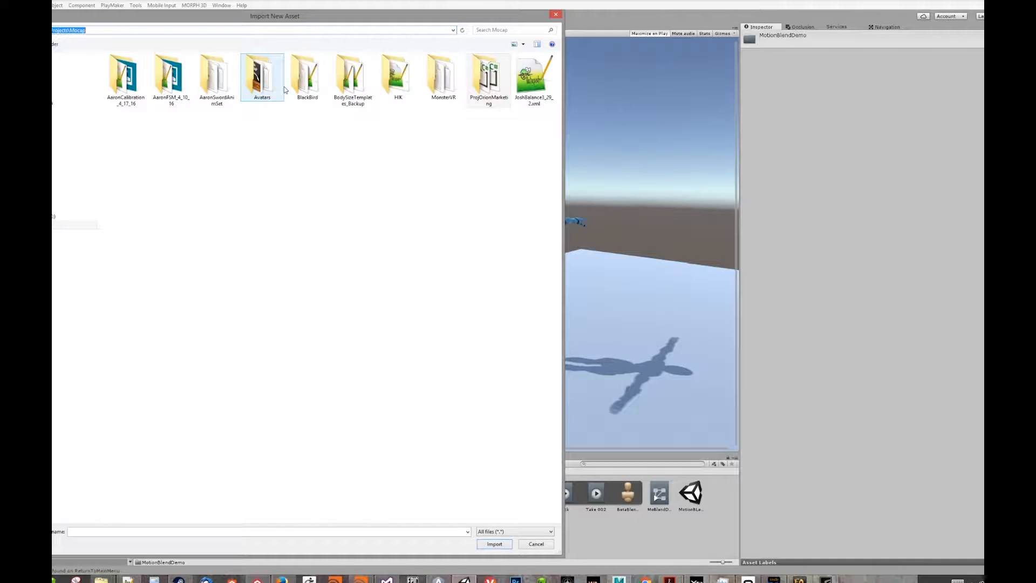
left_click(94, 31)
left_click_drag(85, 31, 56, 32)
type("moc")
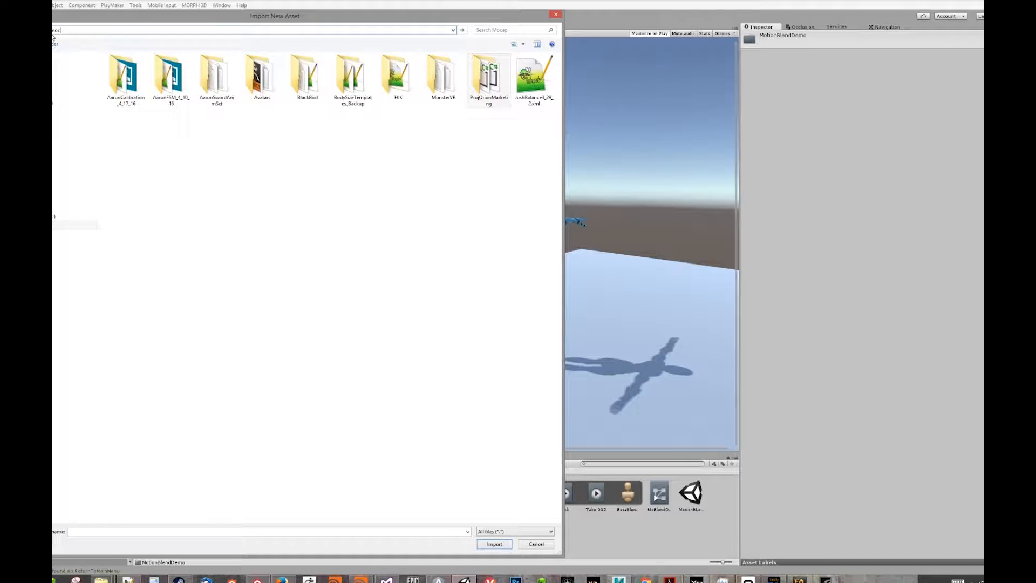
key("BackSpace")
key("BackSpace")
key("BackSpace")
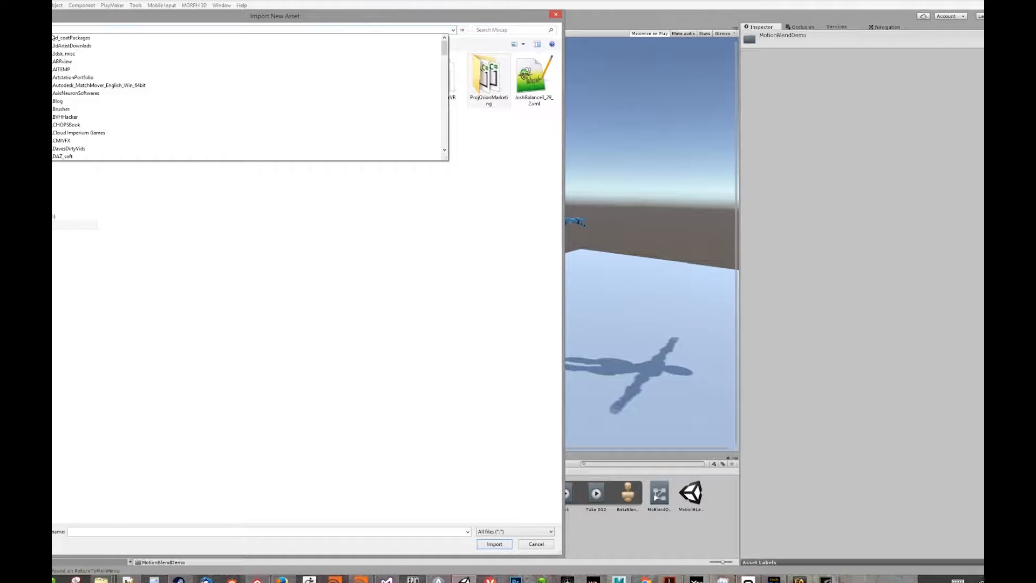
type("Pro")
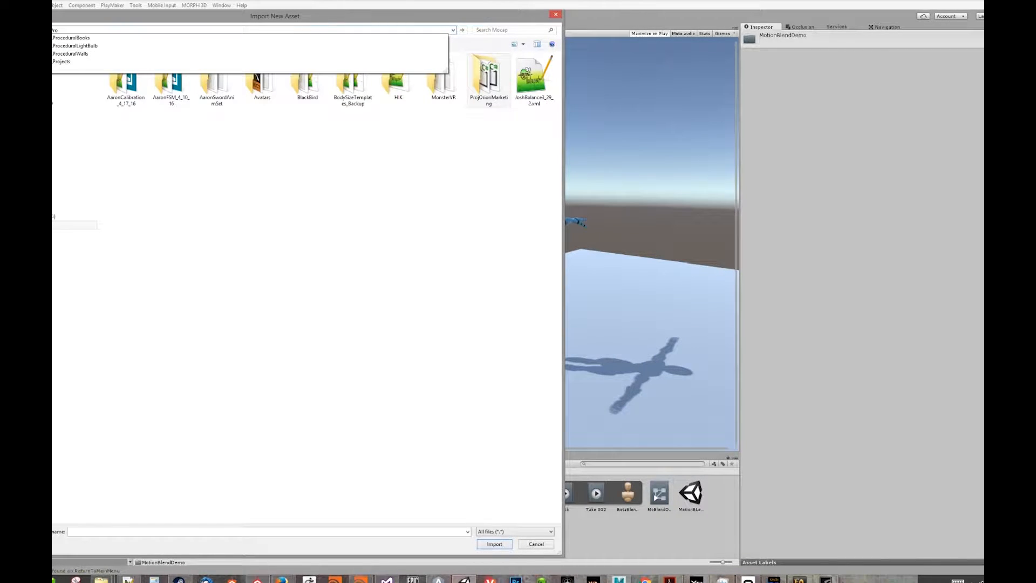
key("Down")
key("Down")
key("Down")
key("Down")
key("Return")
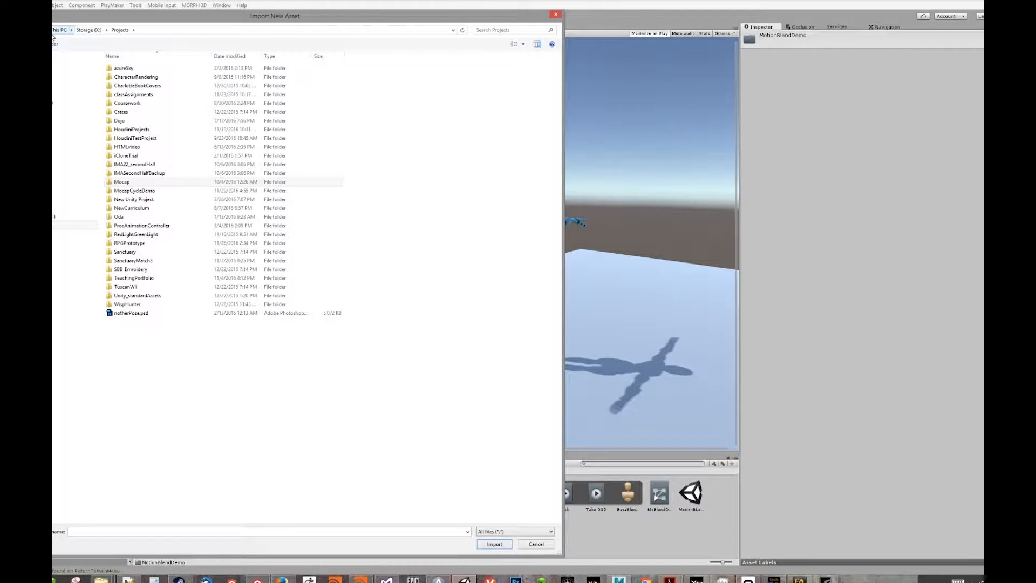
- Import IdleKickBlended.fbx from the MocapCycleDemo folder into the project
left_click(71, 30)
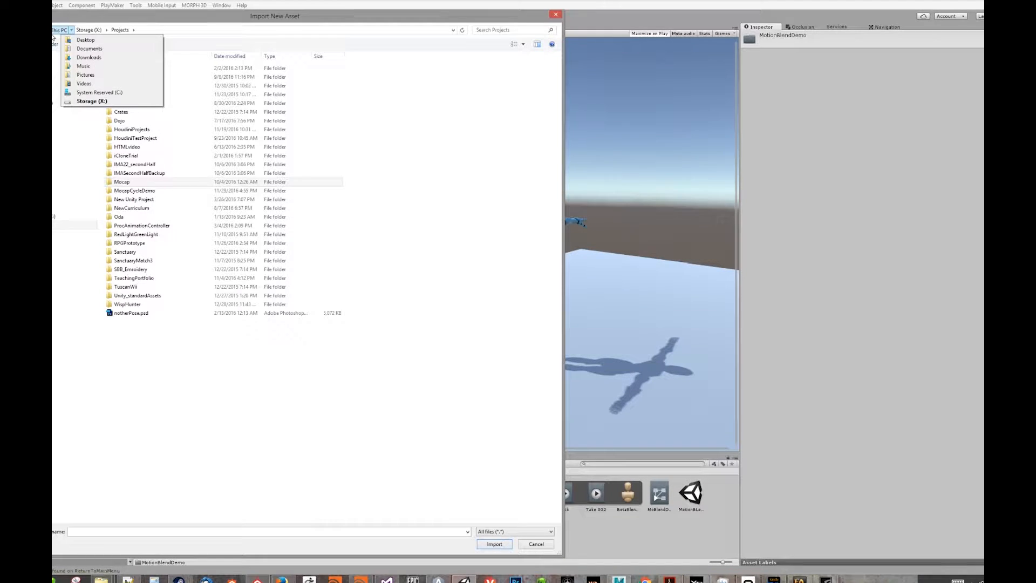
double_click(134, 190)
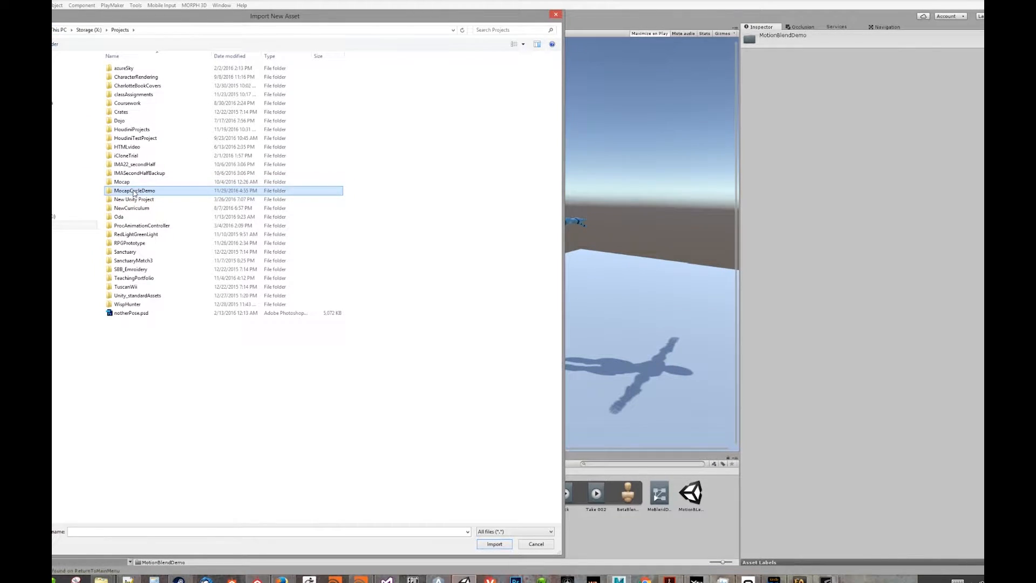
left_click(155, 103)
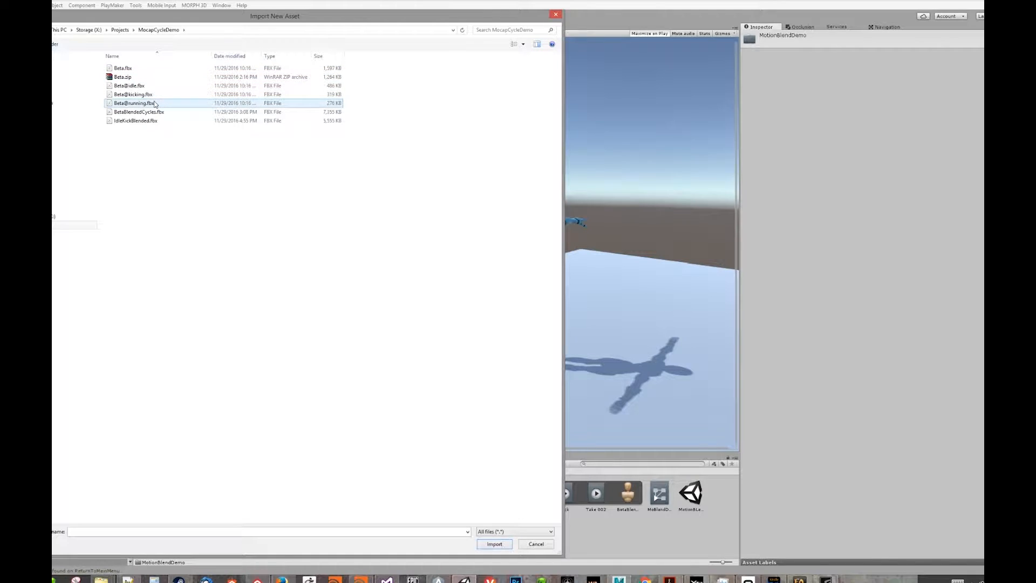
left_click(143, 121)
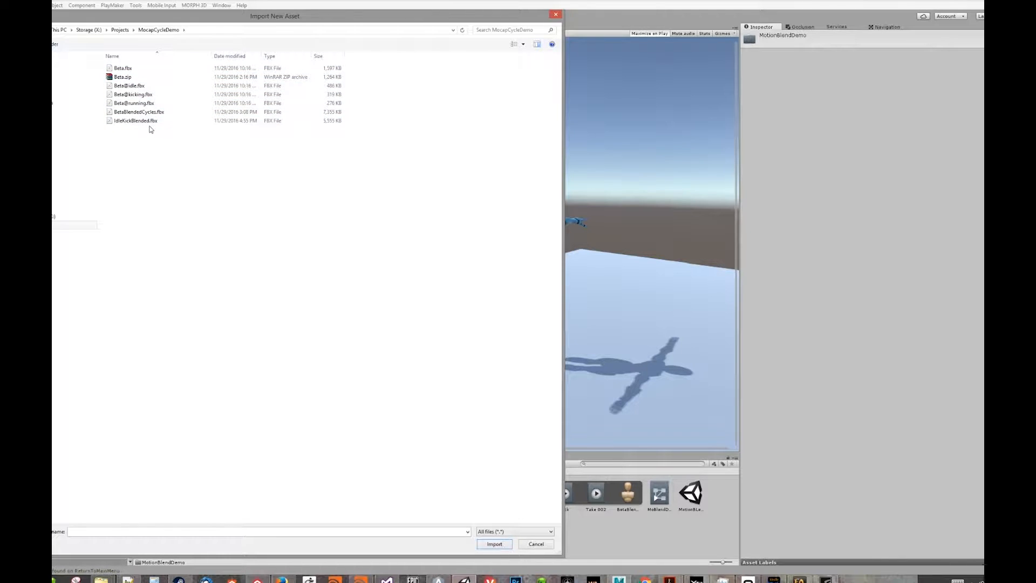
left_click(495, 544)
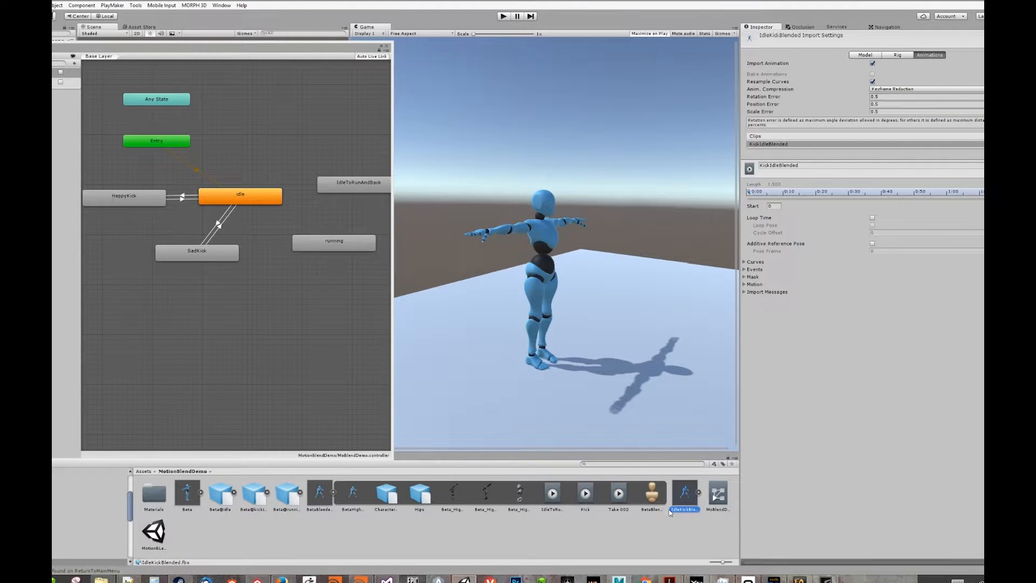
- Add the KickIdleBlended clip as a state in the Base Layer and create transitions between it and idle in both directions
left_click(699, 493)
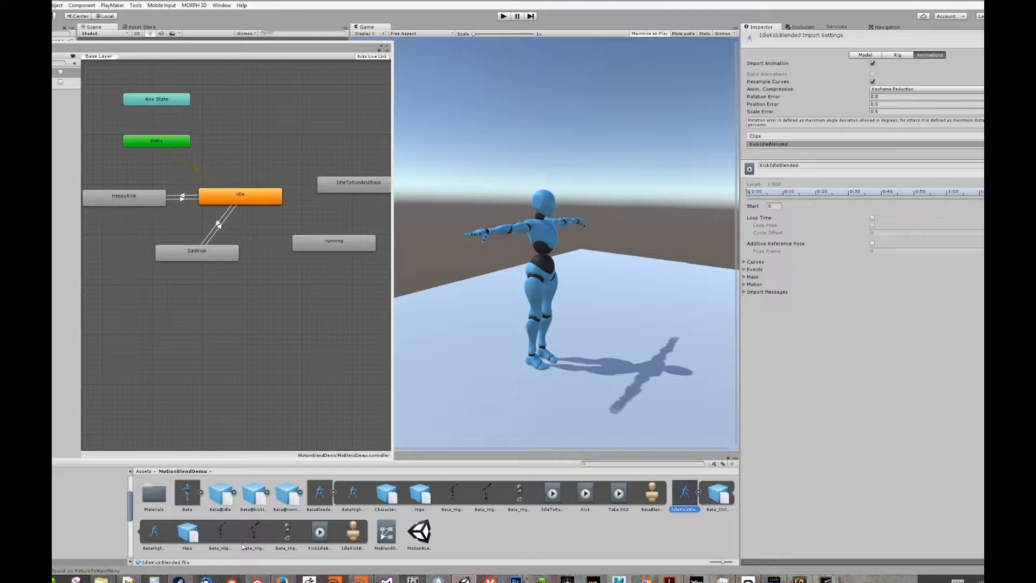
left_click_drag(320, 537, 272, 302)
left_click(255, 200)
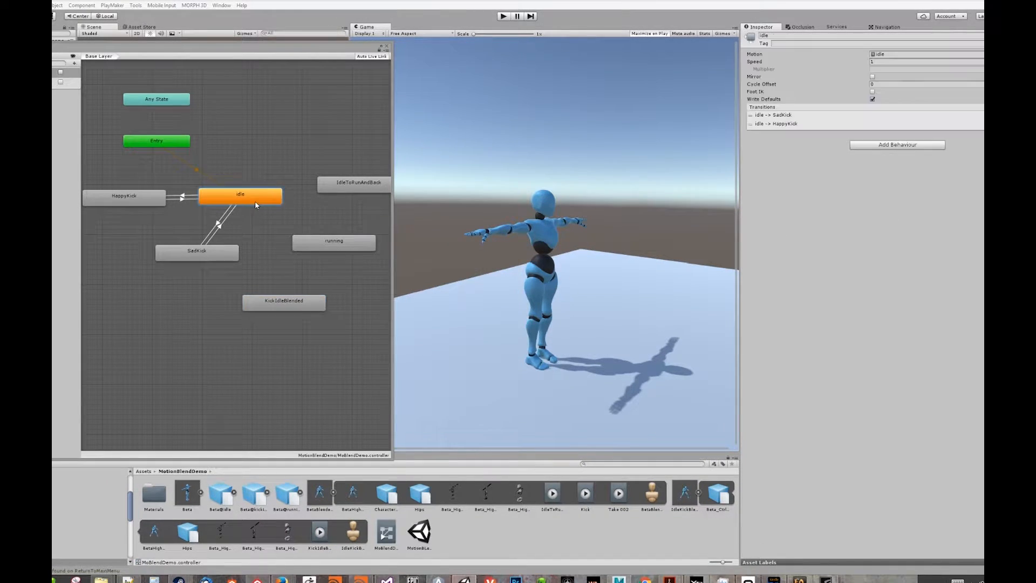
right_click(255, 201)
left_click(279, 208)
left_click(278, 299)
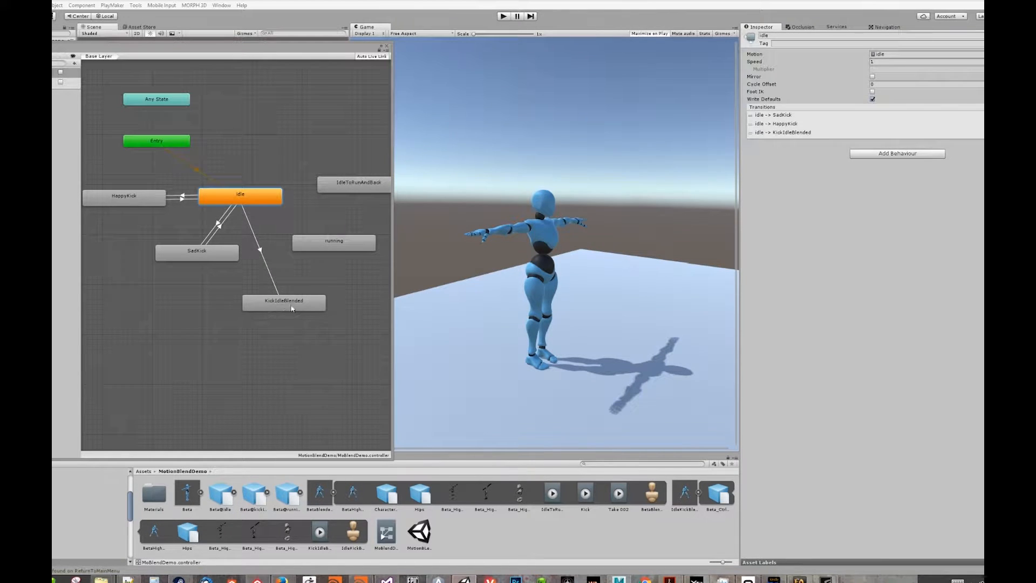
right_click(291, 303)
left_click(304, 310)
left_click(258, 204)
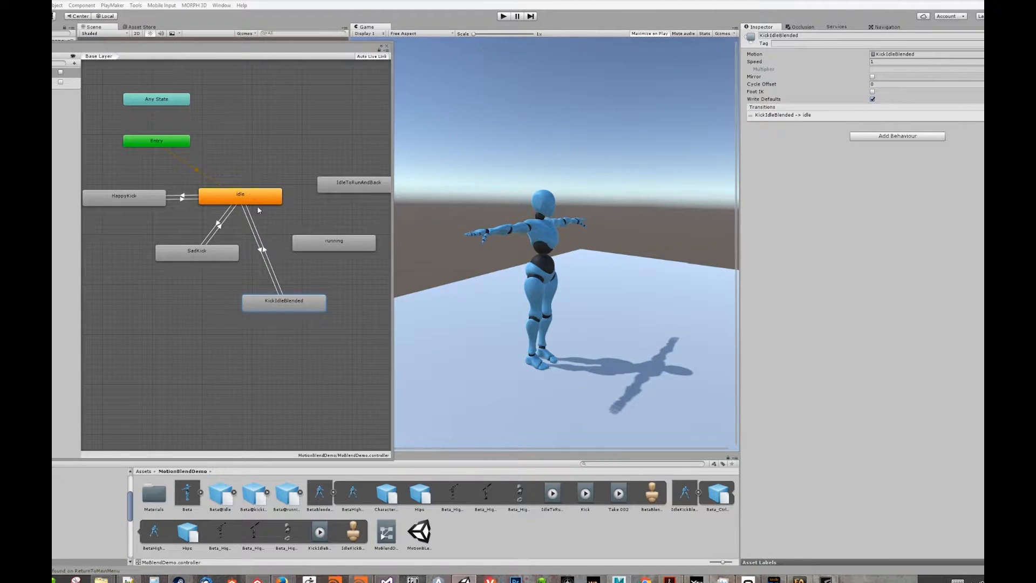
- Preview the idle to KickIdleBlended transition in a floating preview window placed beside its transition settings
left_click(261, 250)
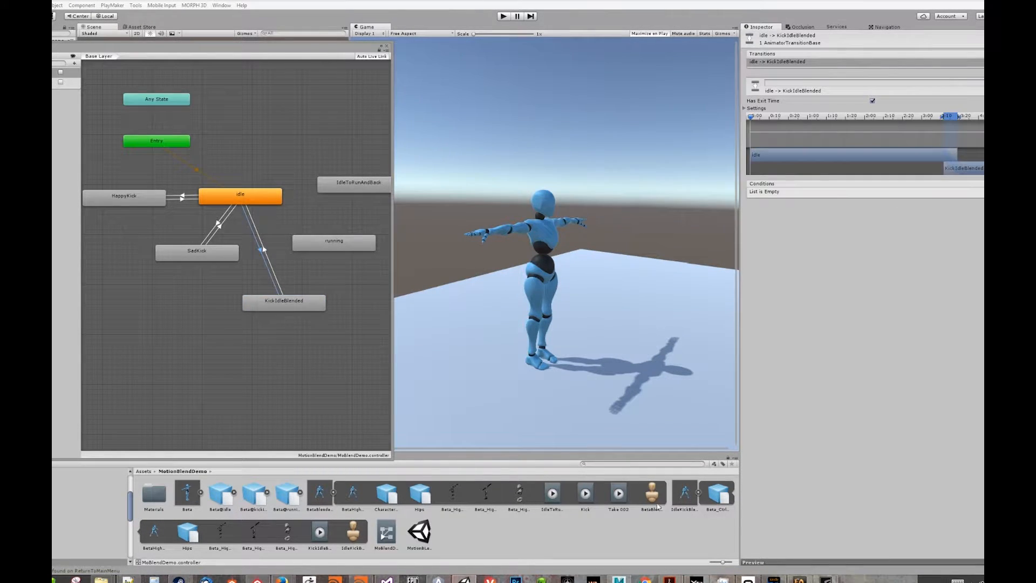
right_click(868, 562)
left_click_drag(296, 44, 594, 99)
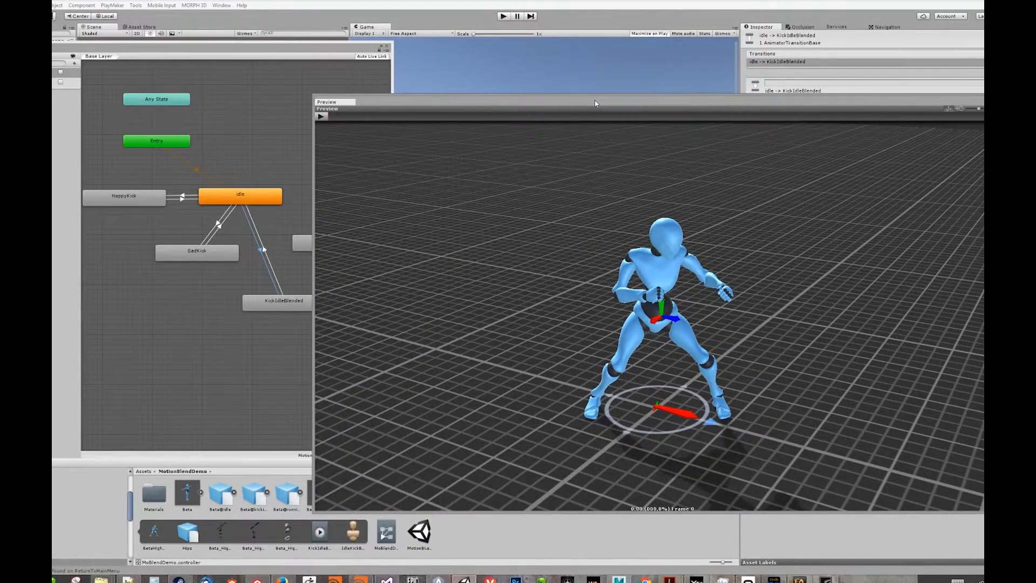
left_click(322, 116)
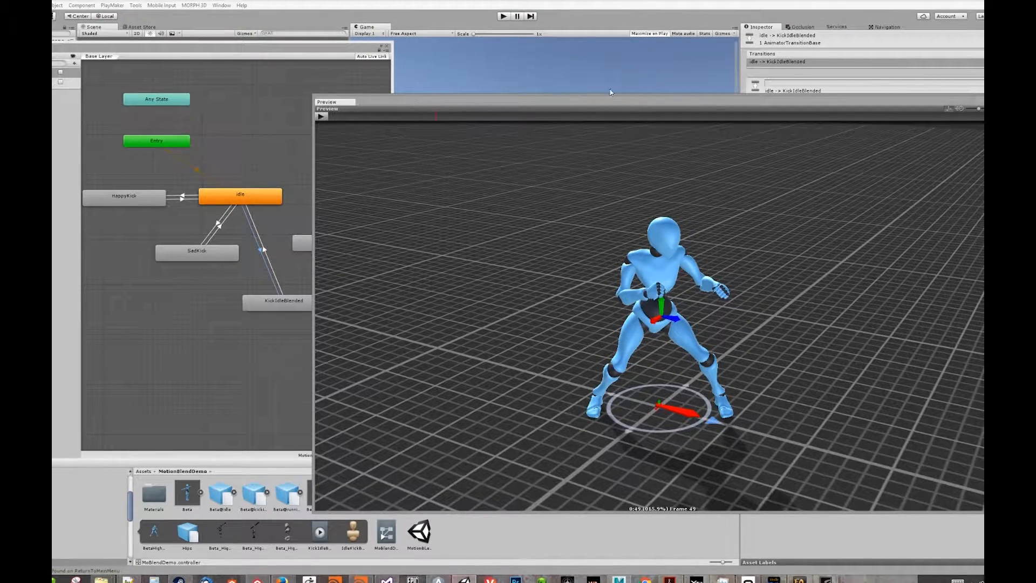
left_click_drag(614, 109, 350, 59)
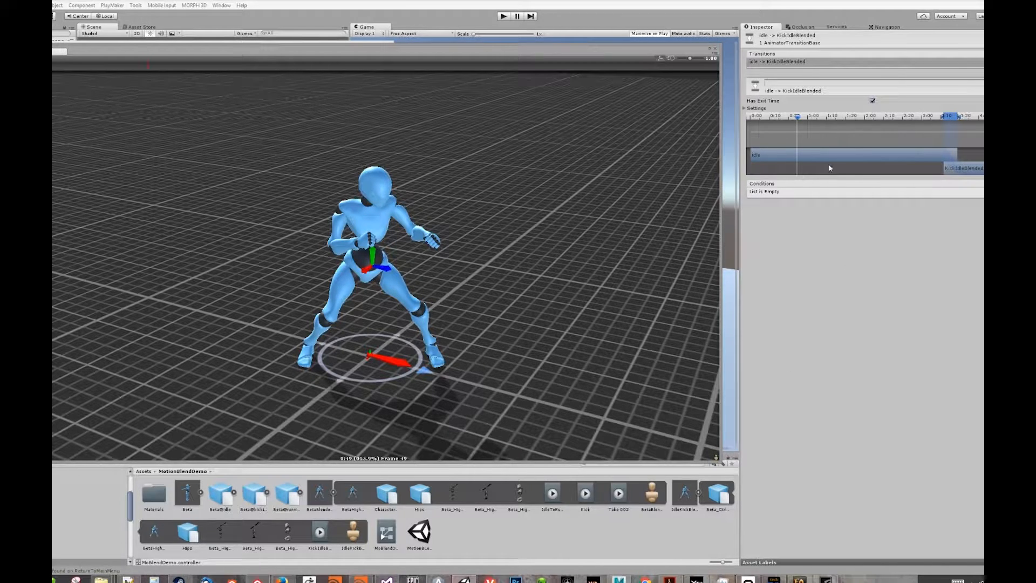
- Scrub the idle to KickIdleBlended transition back and forth and examine the pose through the blend and the start of the kick
left_click_drag(797, 117, 901, 117)
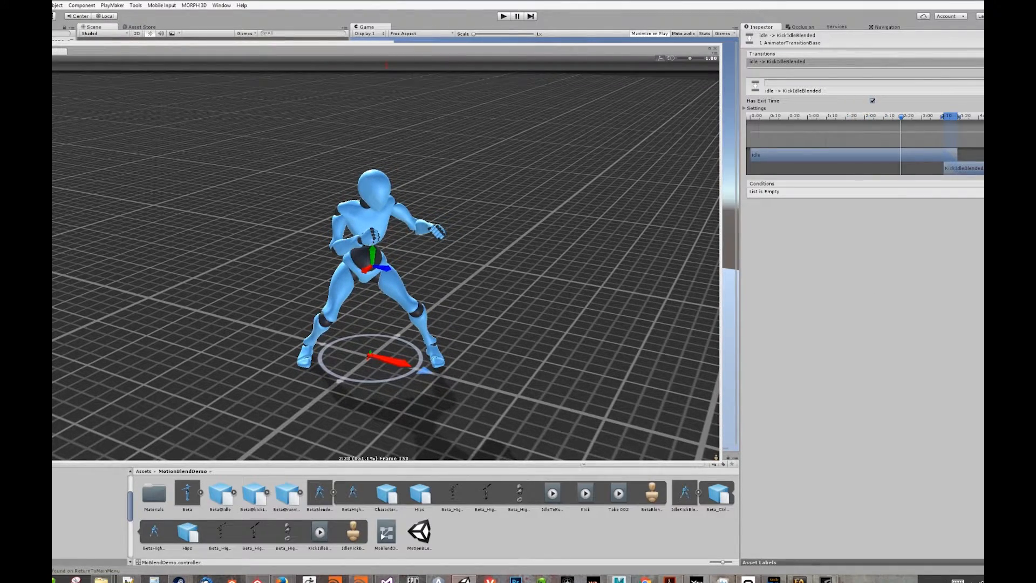
left_click_drag(901, 116, 969, 116)
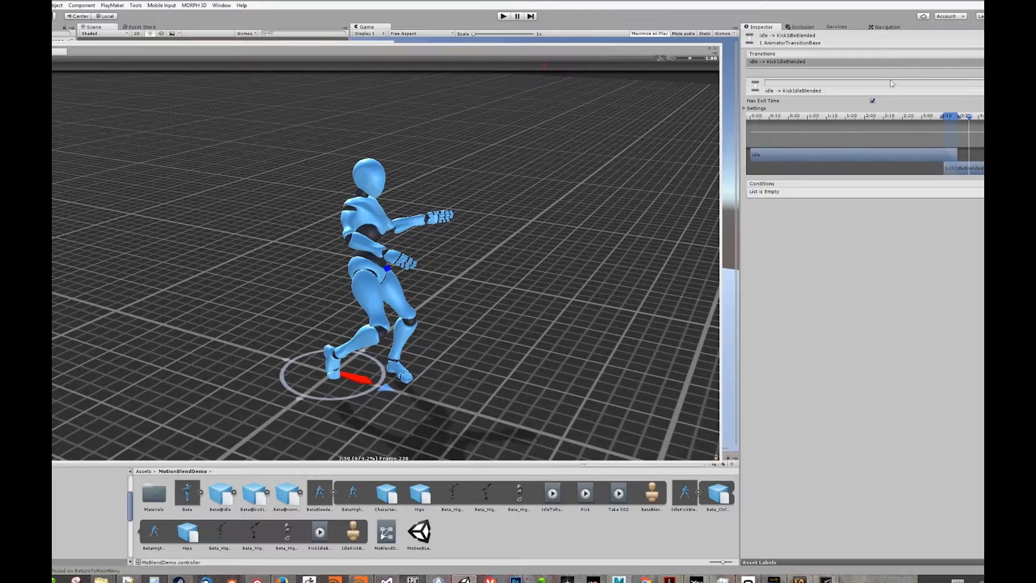
left_click_drag(968, 117, 877, 129)
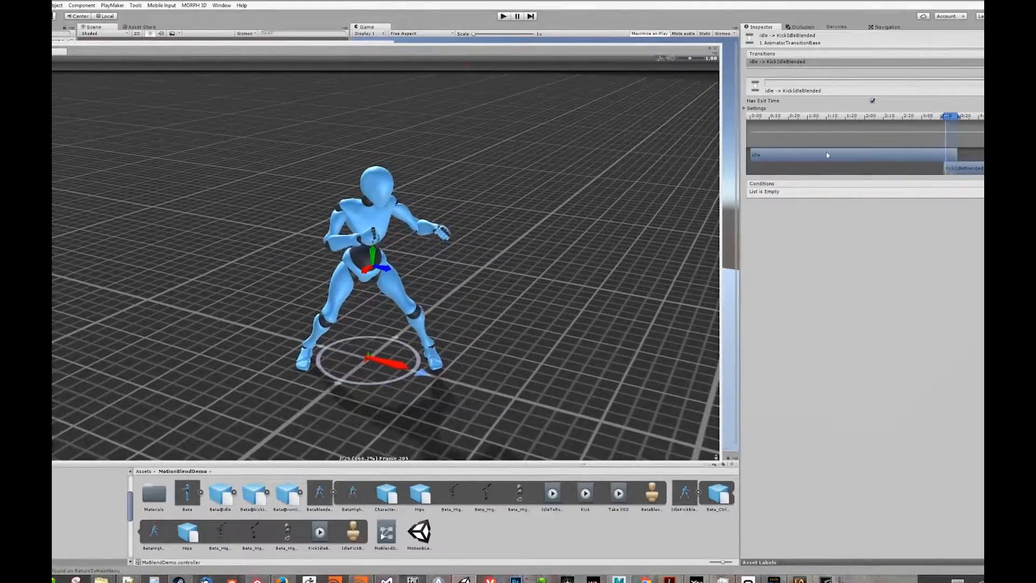
left_click_drag(928, 164, 892, 150)
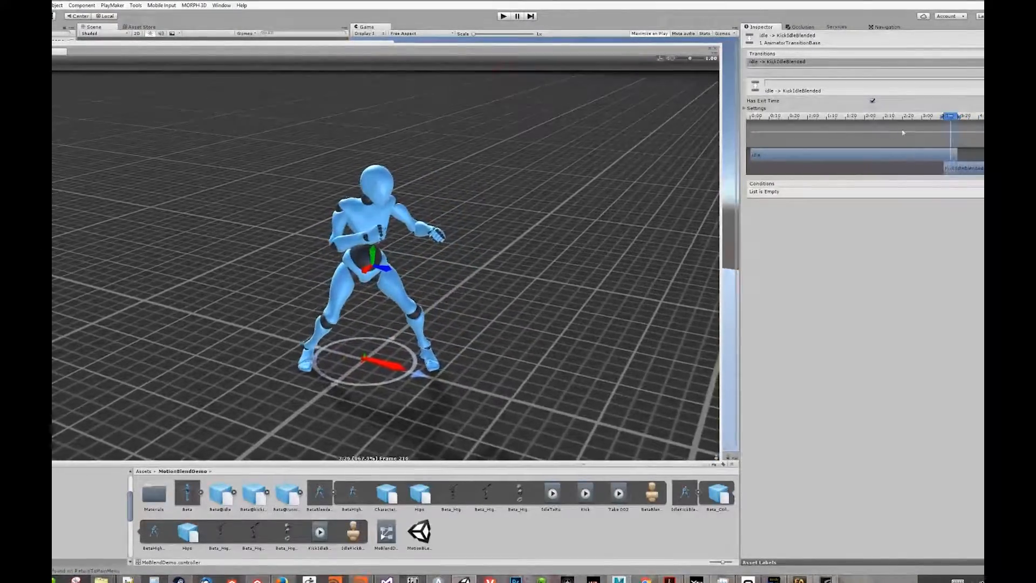
- Scrub through the KickIdleBlended to idle transition in the floating preview, examine the character's motion, and close the preview window
left_click_drag(665, 49, 458, 297)
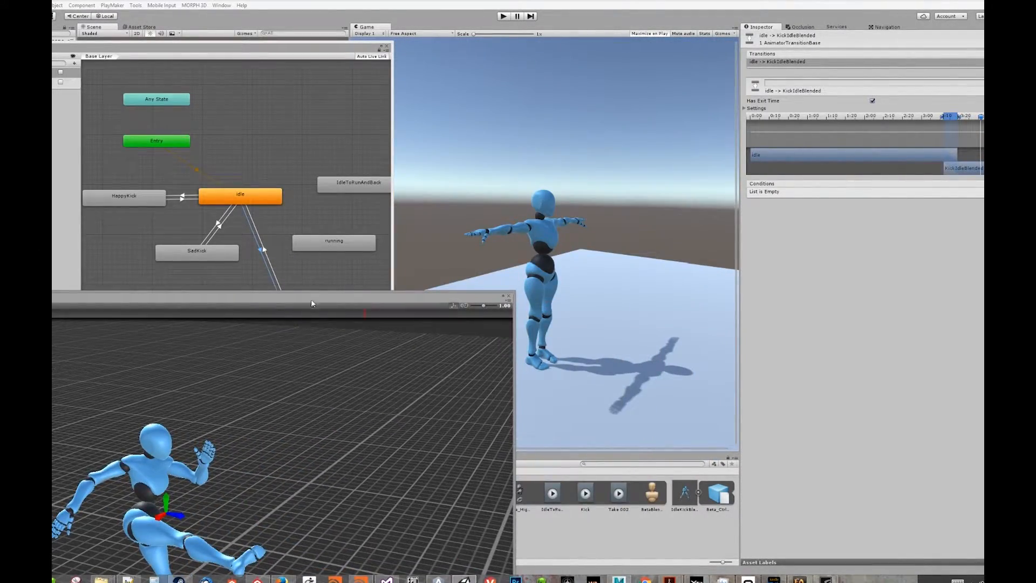
left_click_drag(311, 303, 302, 351)
left_click(289, 303)
left_click(274, 266)
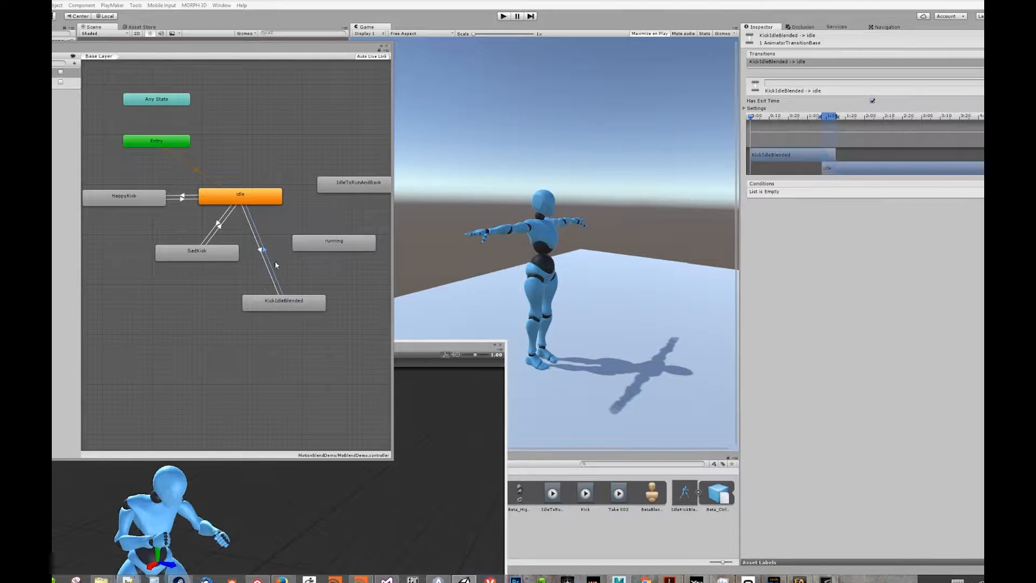
left_click_drag(413, 351, 581, 64)
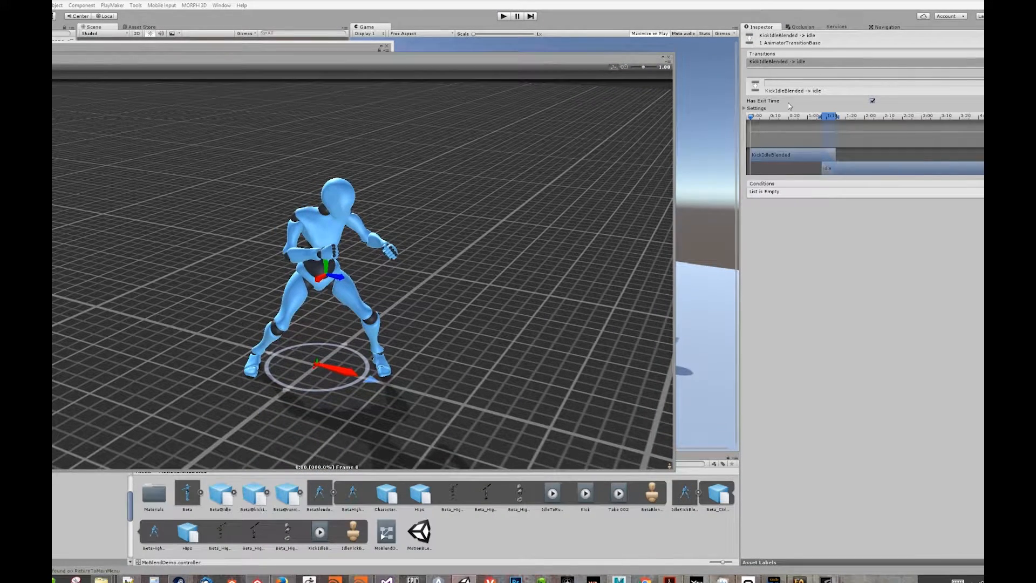
left_click_drag(754, 120, 780, 141)
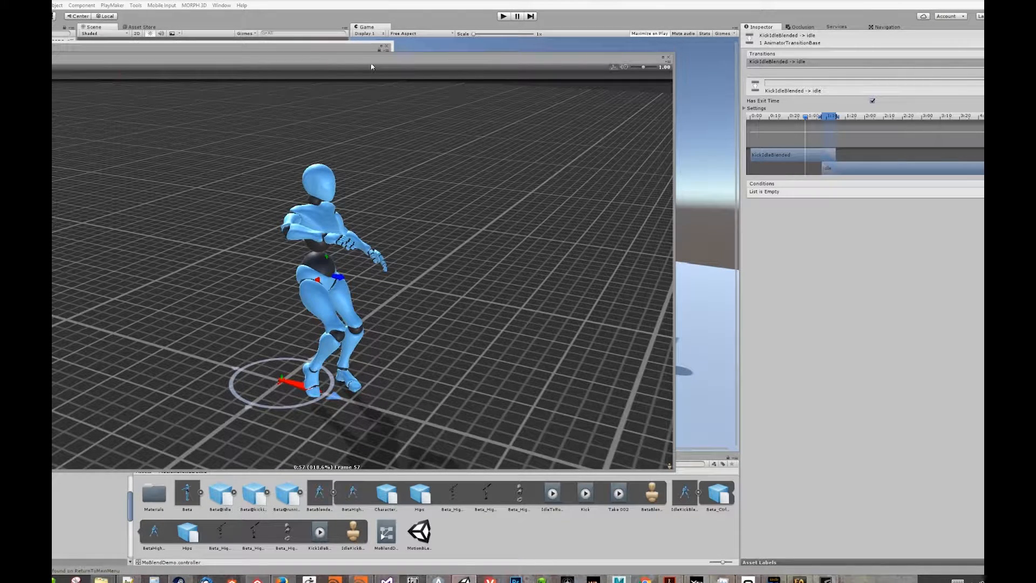
left_click_drag(388, 53, 387, 71)
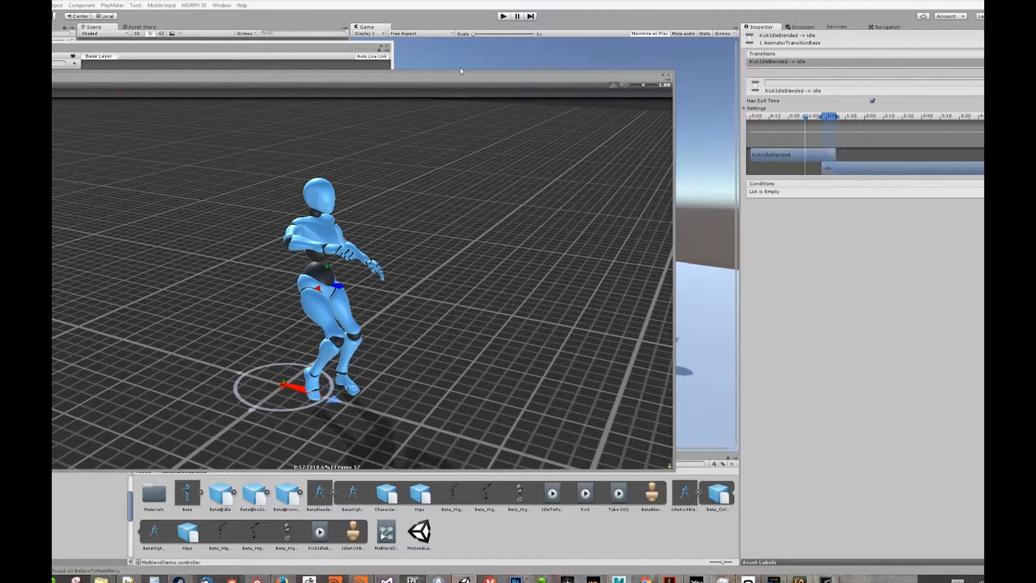
left_click(668, 76)
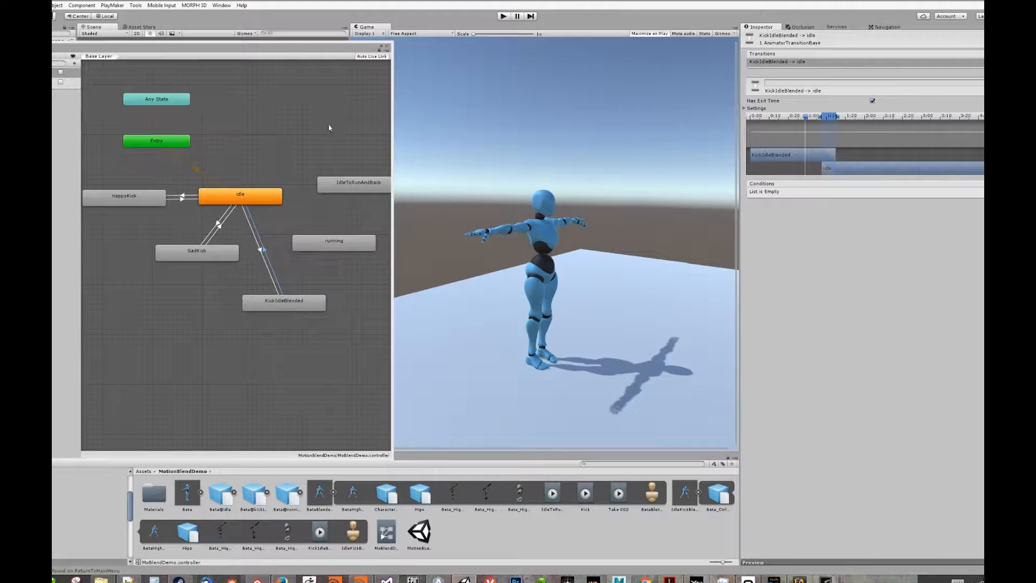
- Move the SadKick state farther from idle in the graph, and check the idle to SadKick transition in a temporary floating preview
left_click_drag(211, 245, 213, 271)
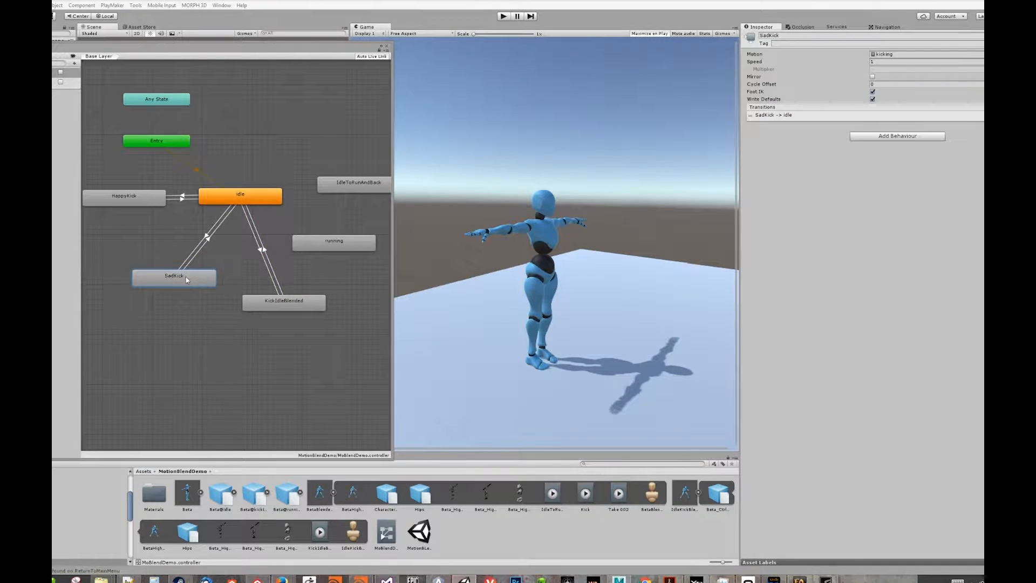
left_click(209, 232)
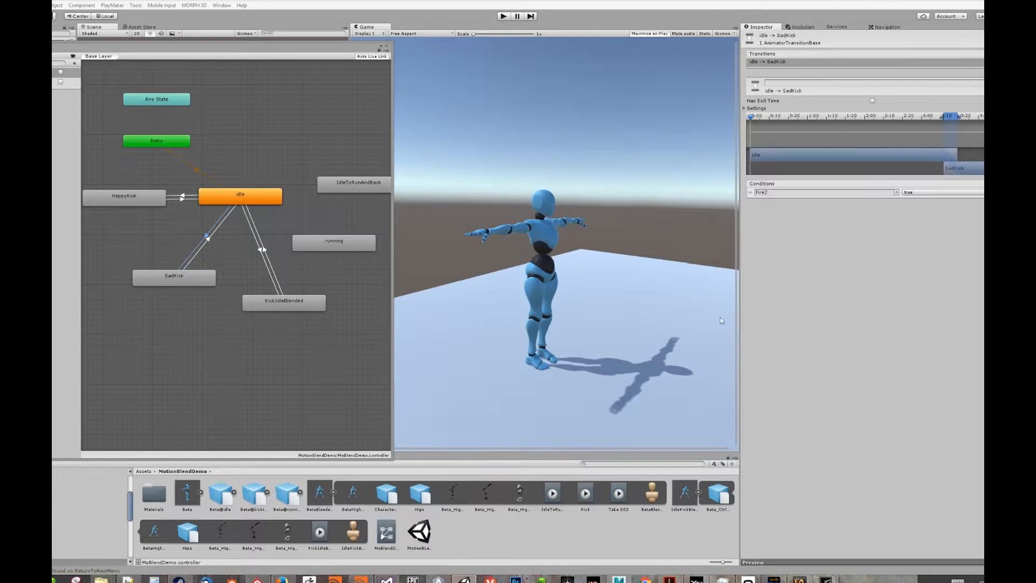
left_click(928, 561)
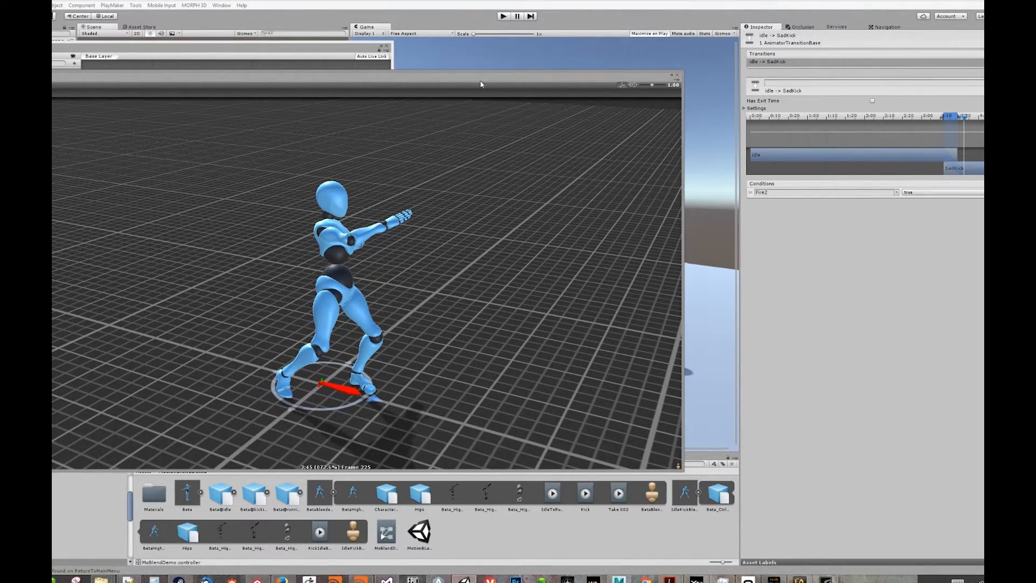
mouse_move(636, 72)
left_mouse_down()
mouse_move(636, 113)
mouse_move(639, 64)
left_mouse_up()
left_click(678, 69)
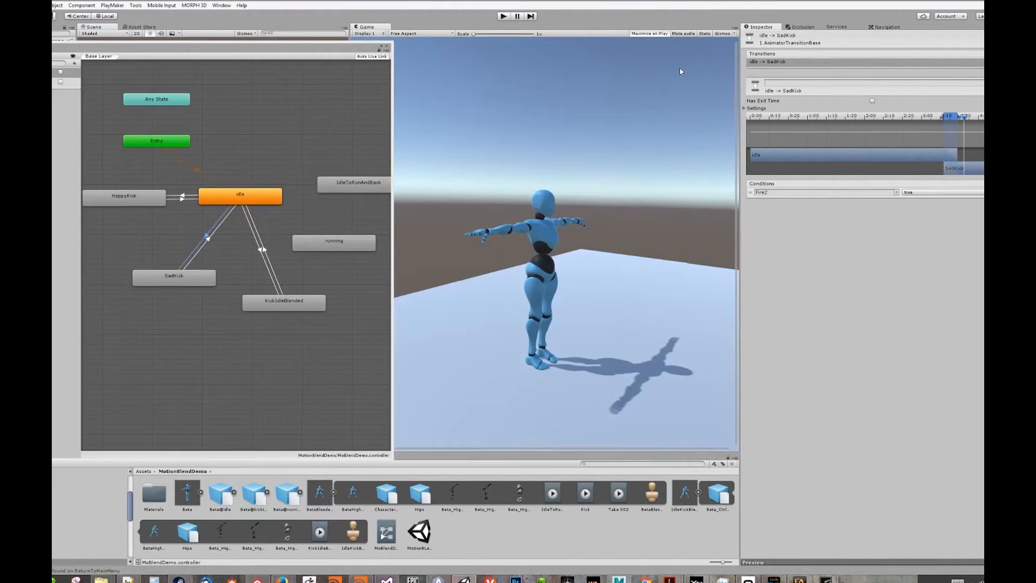